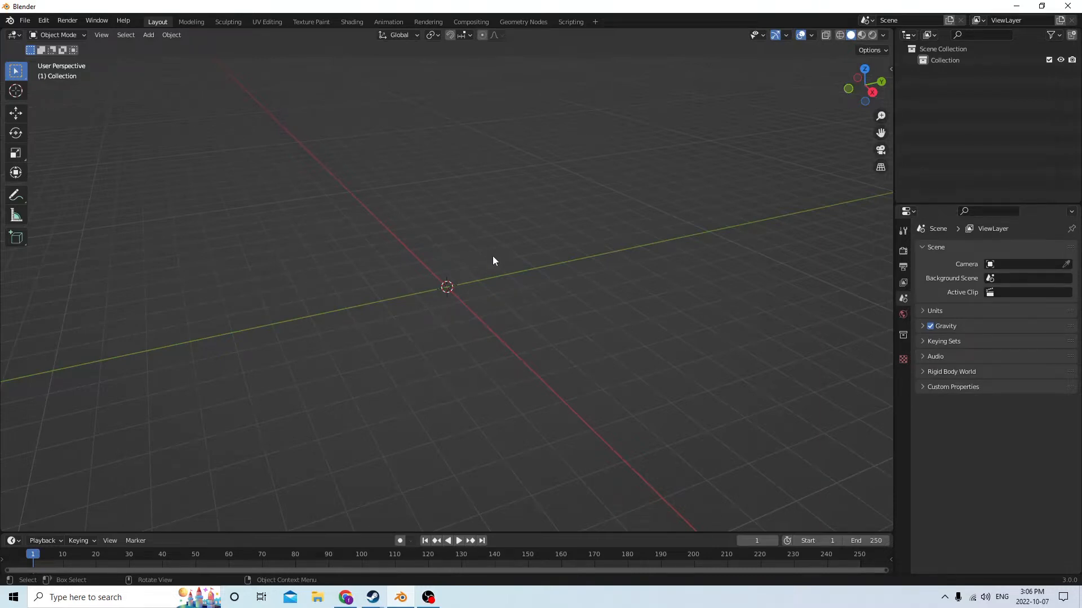
pyautogui.moveTo(435, 263); pyautogui.dragTo(500, 204, button='middle')
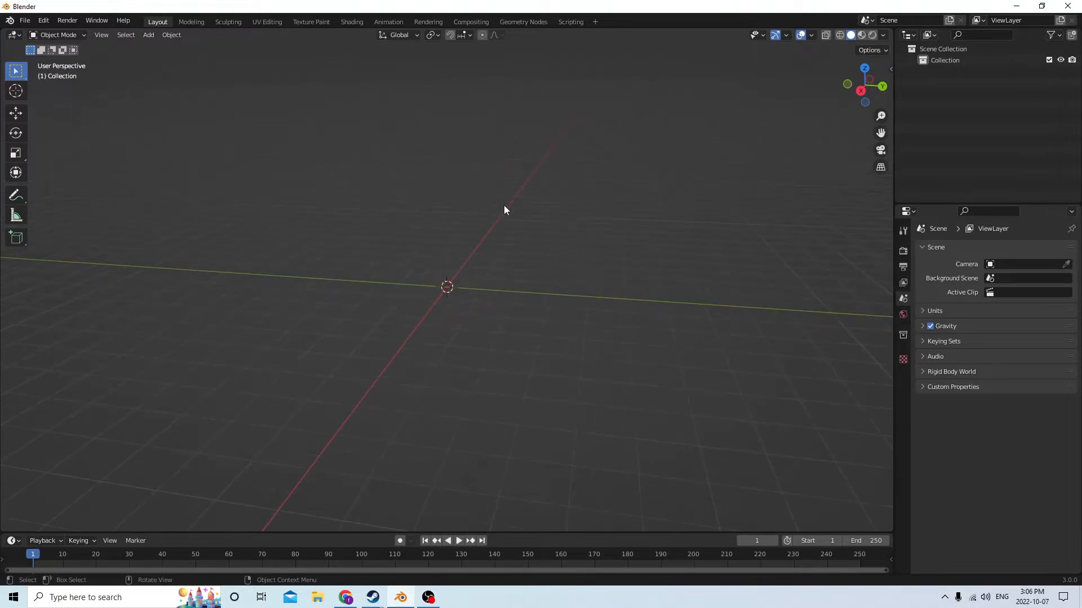
pyautogui.moveTo(503, 205); pyautogui.dragTo(519, 224, button='middle')
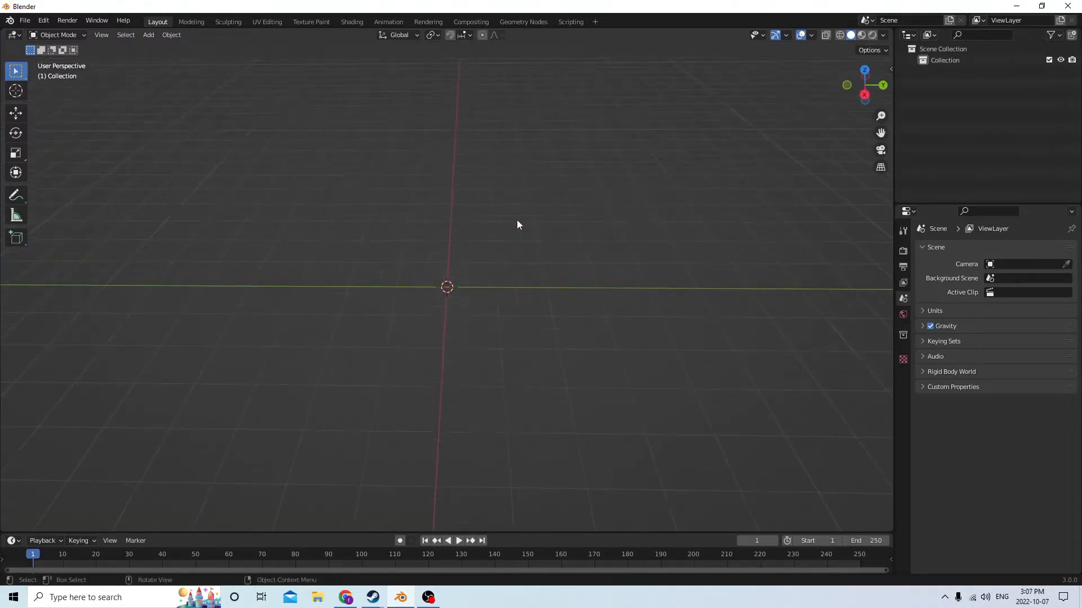
pyautogui.moveTo(517, 224); pyautogui.dragTo(512, 194, button='middle')
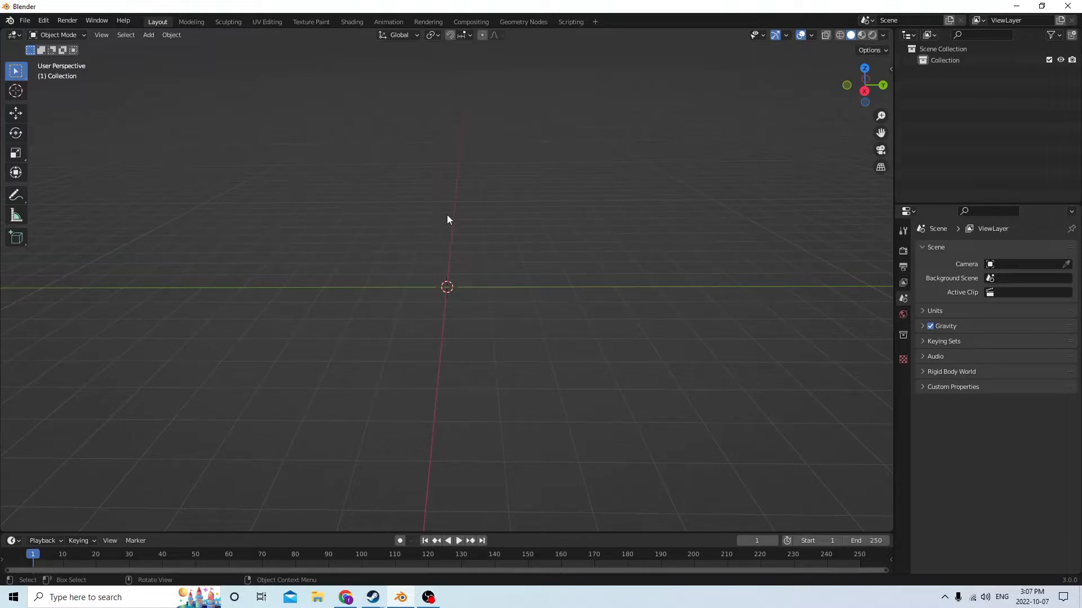
pyautogui.moveTo(447, 215)
pyautogui.mouseDown(button='middle')
pyautogui.moveTo(462, 224)
pyautogui.moveTo(424, 223)
pyautogui.moveTo(446, 210)
pyautogui.mouseUp(button='middle')
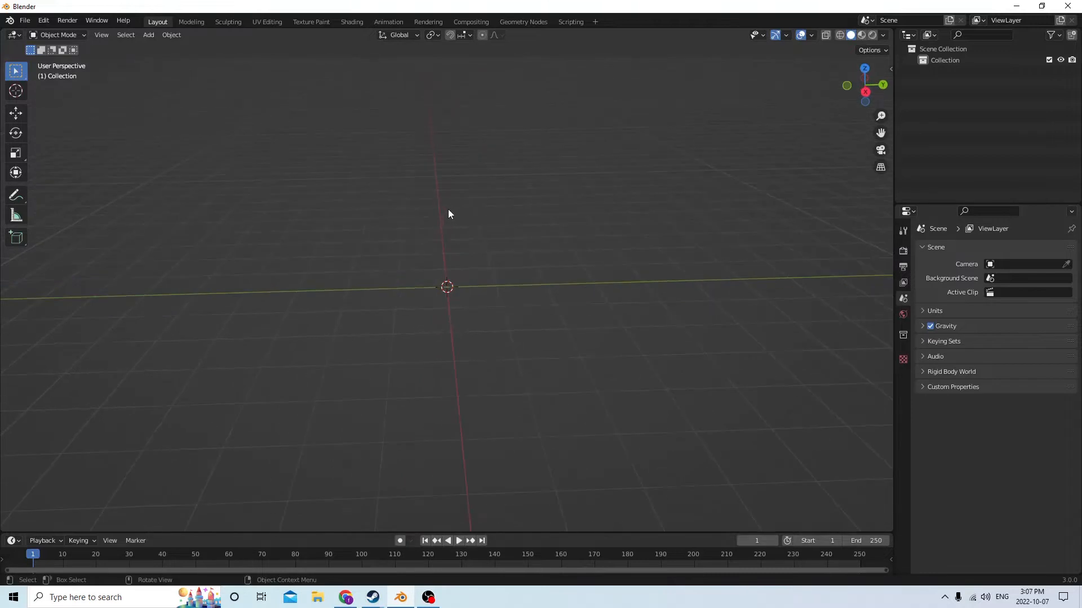
# Add a cylinder mesh at the world origin of the empty scene
pyautogui.press('shift')
pyautogui.hotkey('shift', 'a')
pyautogui.moveTo(449, 210)
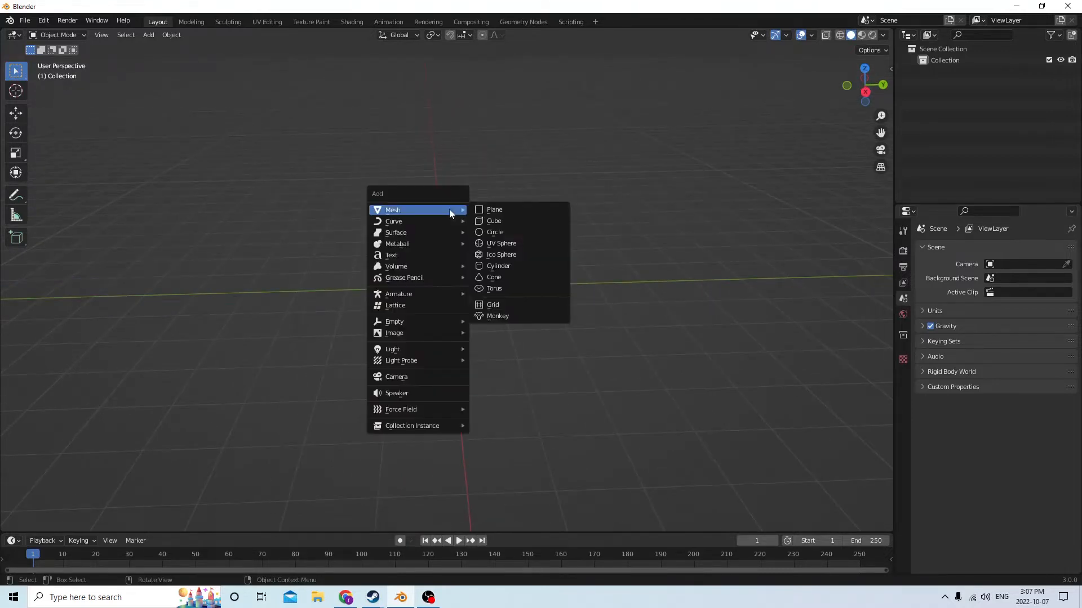
pyautogui.click(484, 265)
pyautogui.scroll(-1, 478, 202)
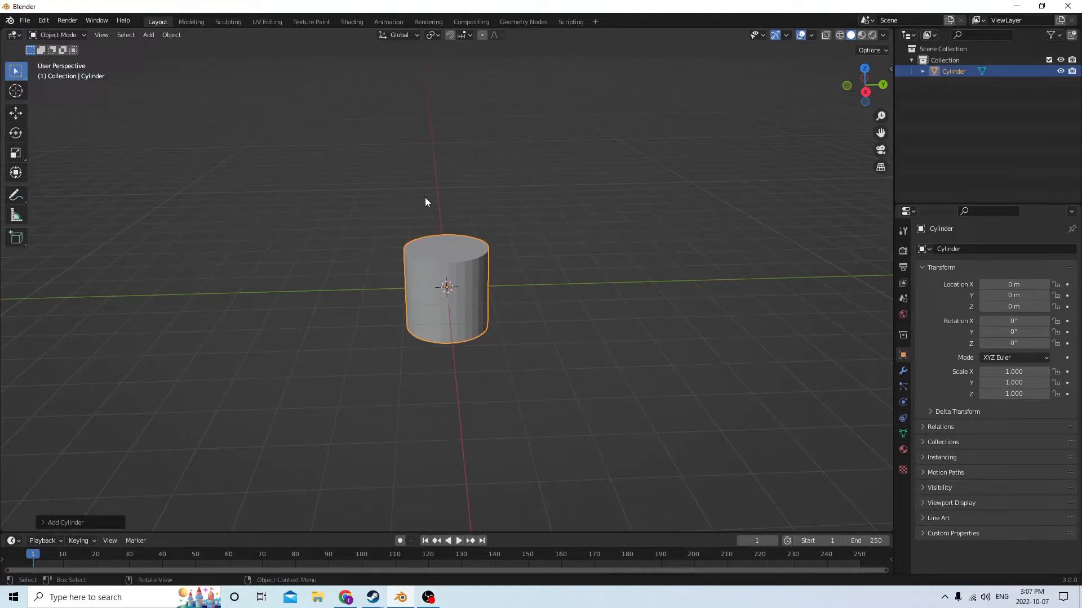
# Select the cylinder and set the transform orientation to Local
pyautogui.click(460, 288)
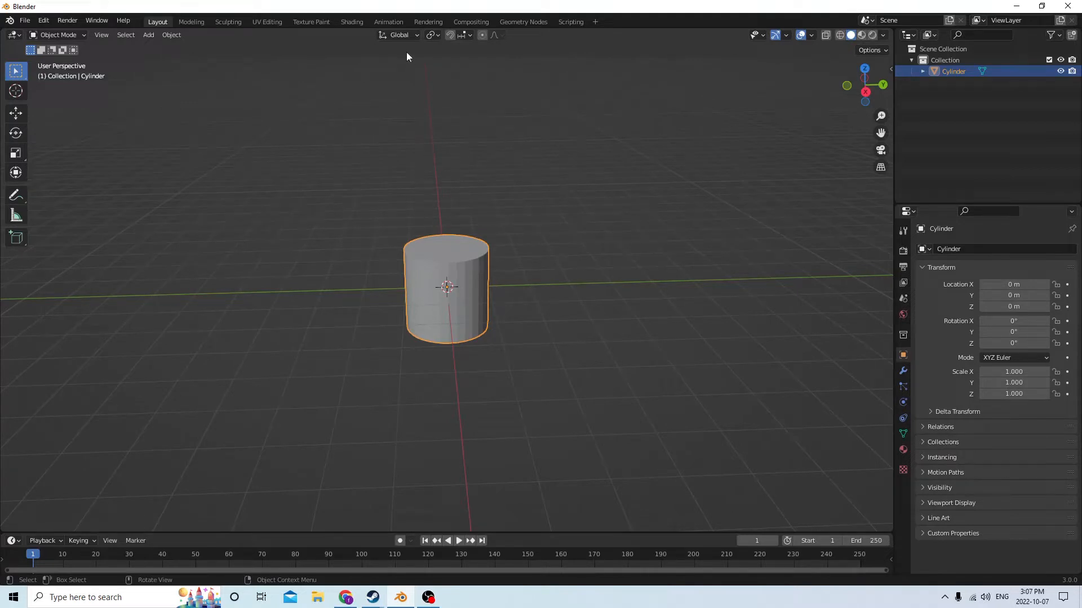
pyautogui.click(399, 35)
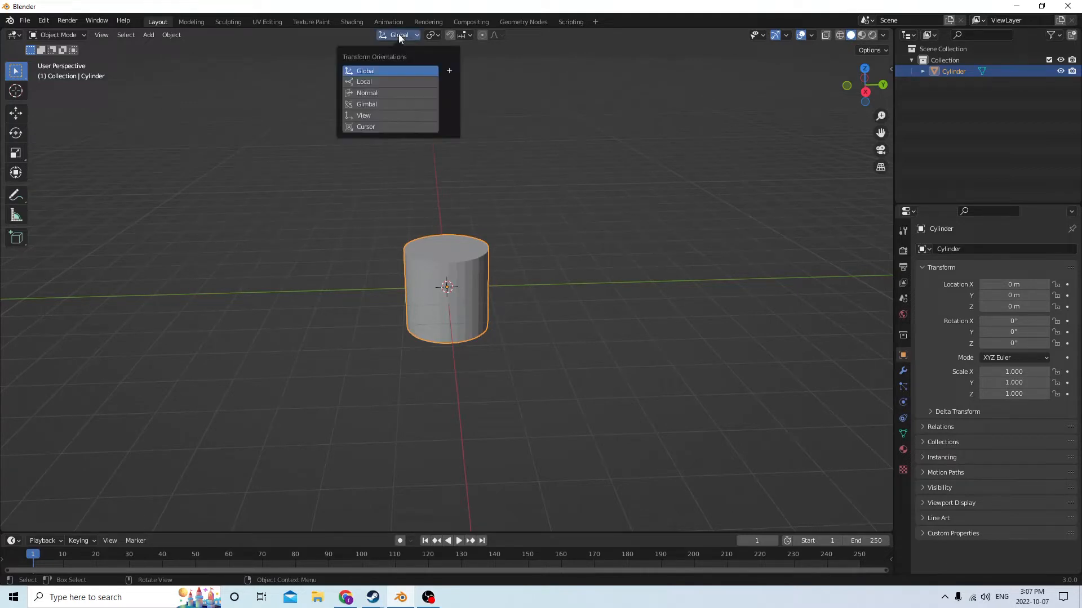
pyautogui.click(387, 81)
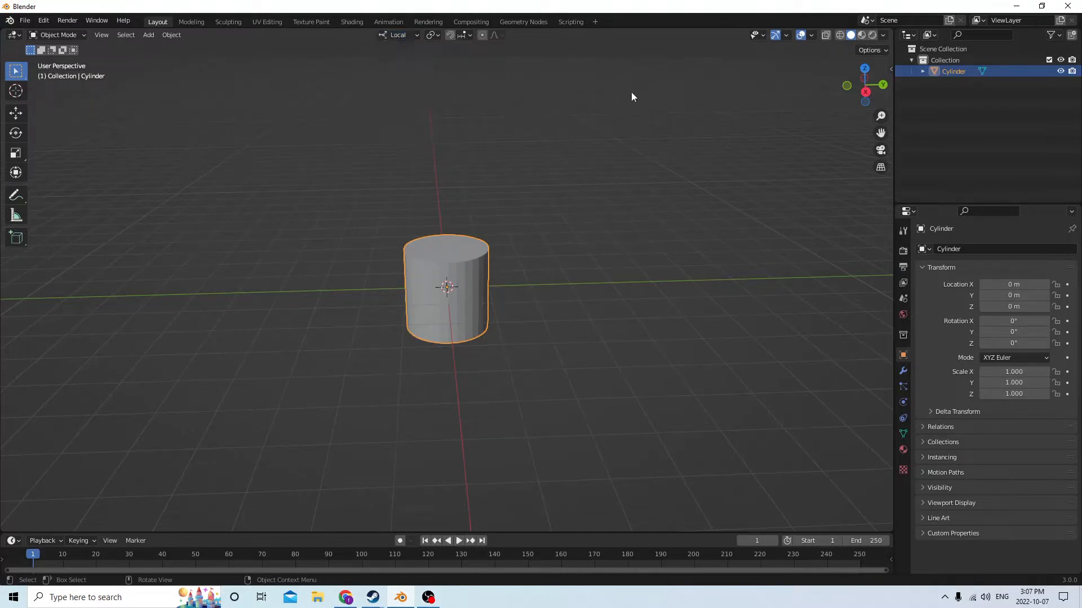
pyautogui.click(812, 36)
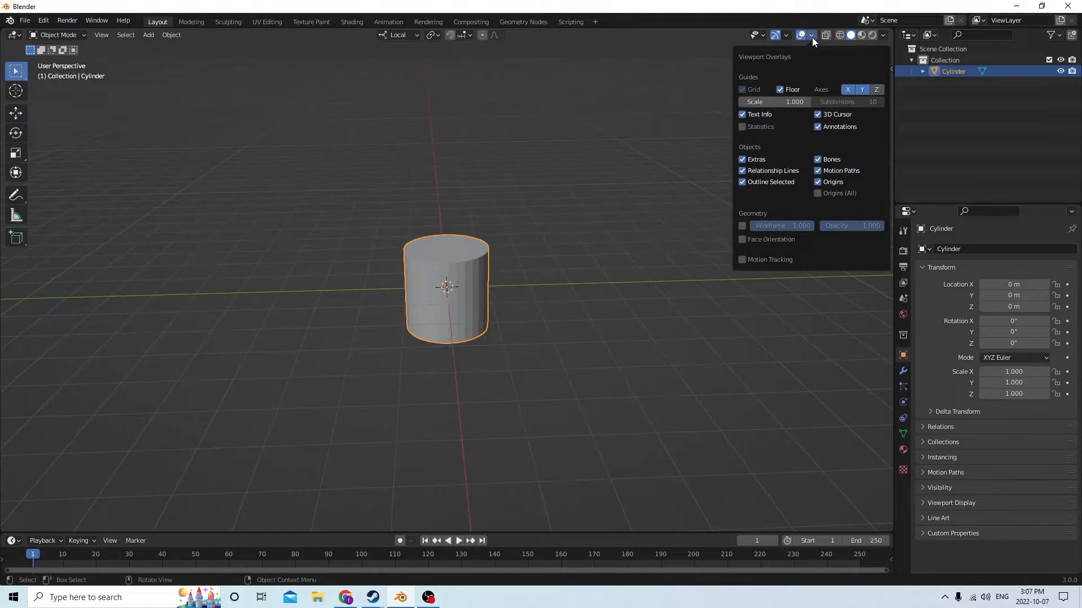
pyautogui.click(787, 103)
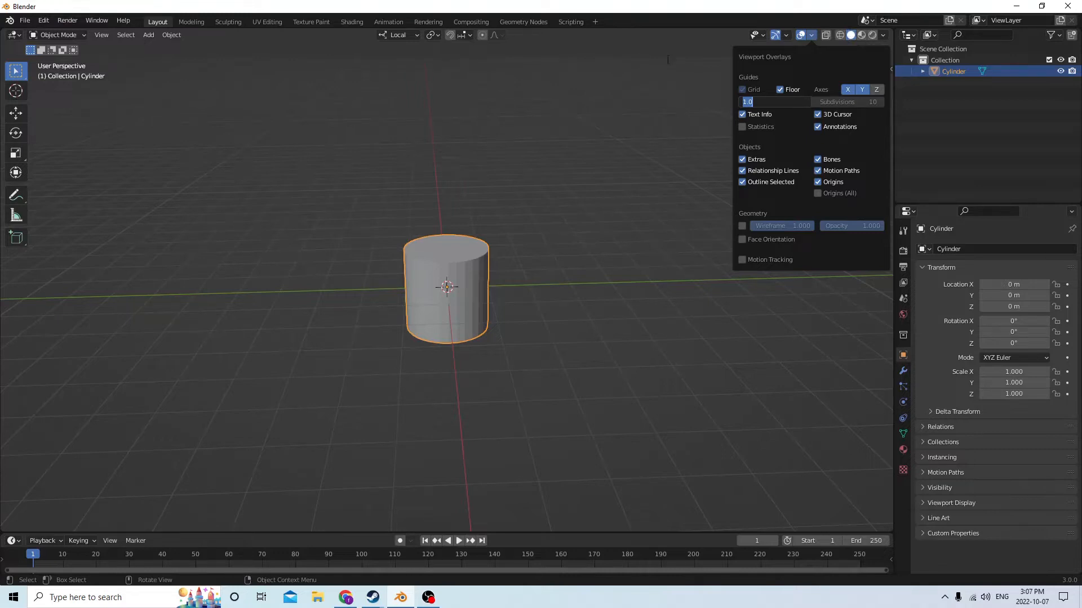
pyautogui.press('Return')
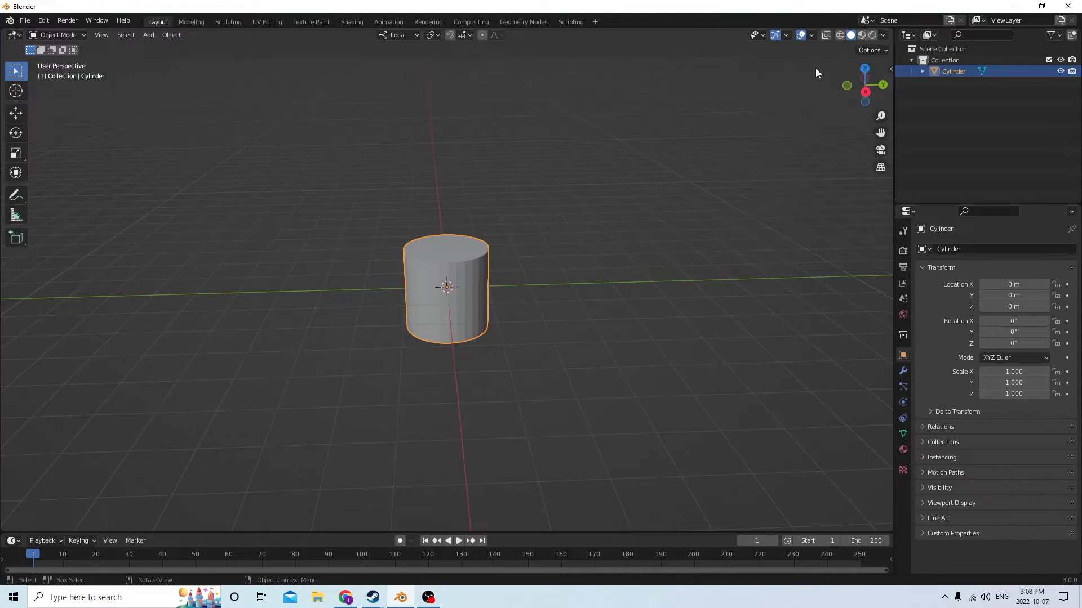
pyautogui.click(862, 36)
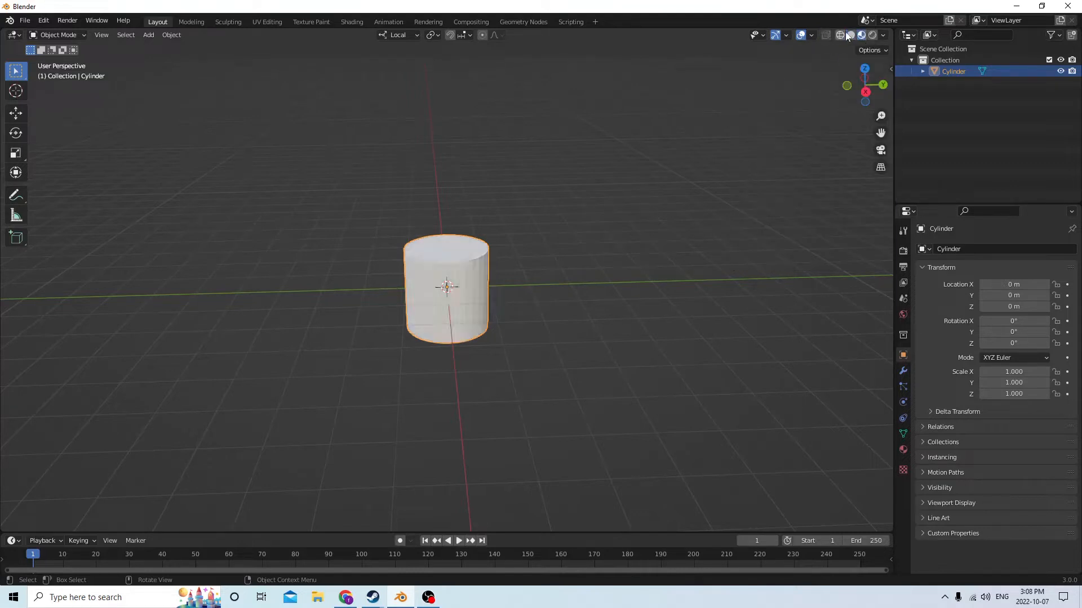
pyautogui.click(852, 35)
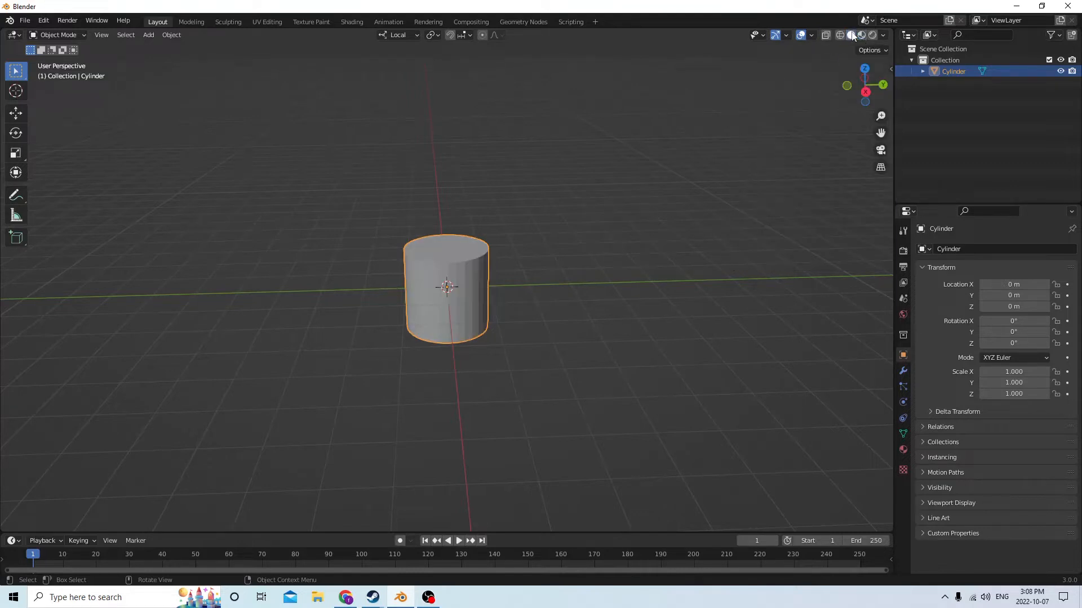
# Set the viewport overlay's grid scale to 0.01
pyautogui.click(813, 34)
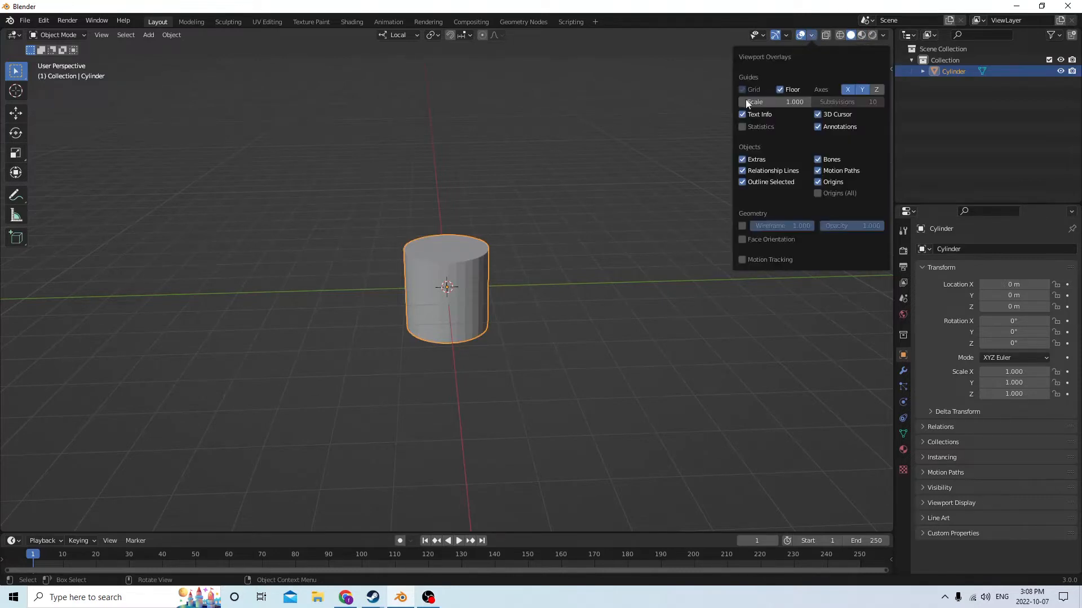
pyautogui.click(772, 102)
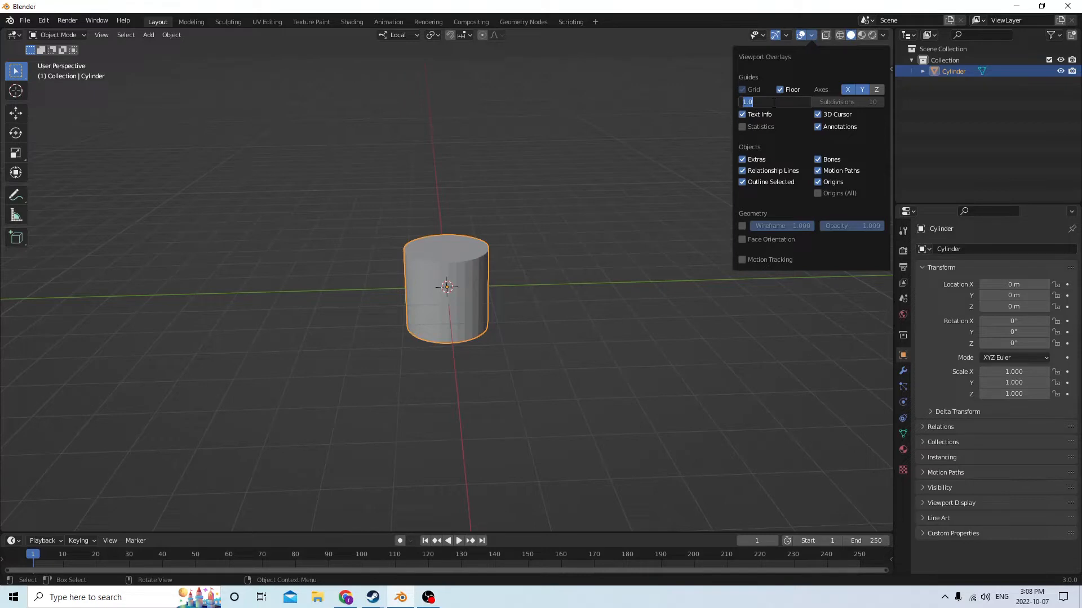
pyautogui.write('.01')
pyautogui.press('Return')
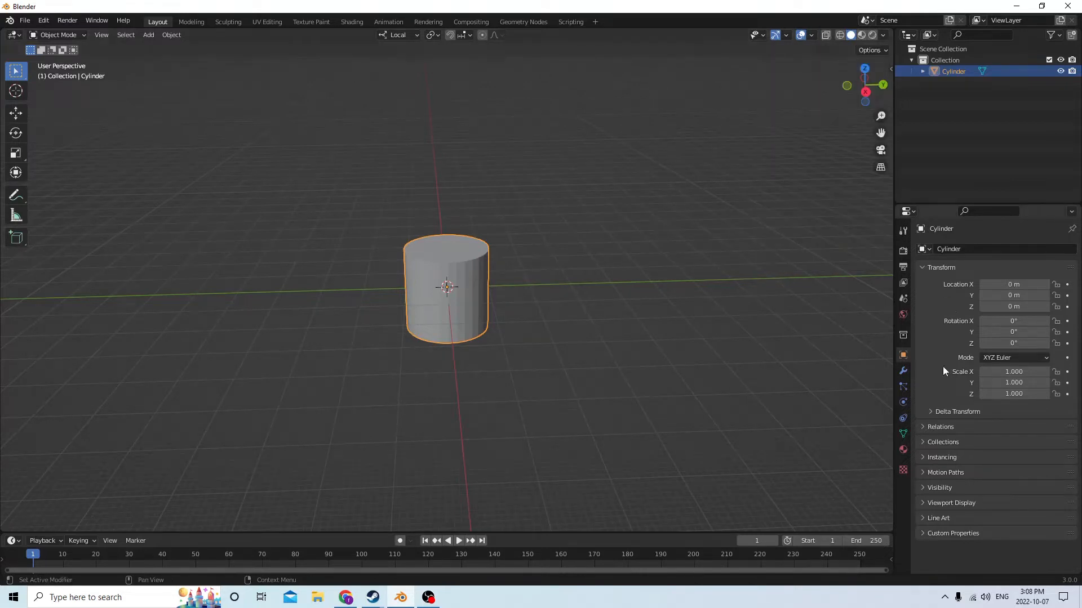
# Set the scene's unit scale to 0.01 in the metric unit settings
pyautogui.click(905, 300)
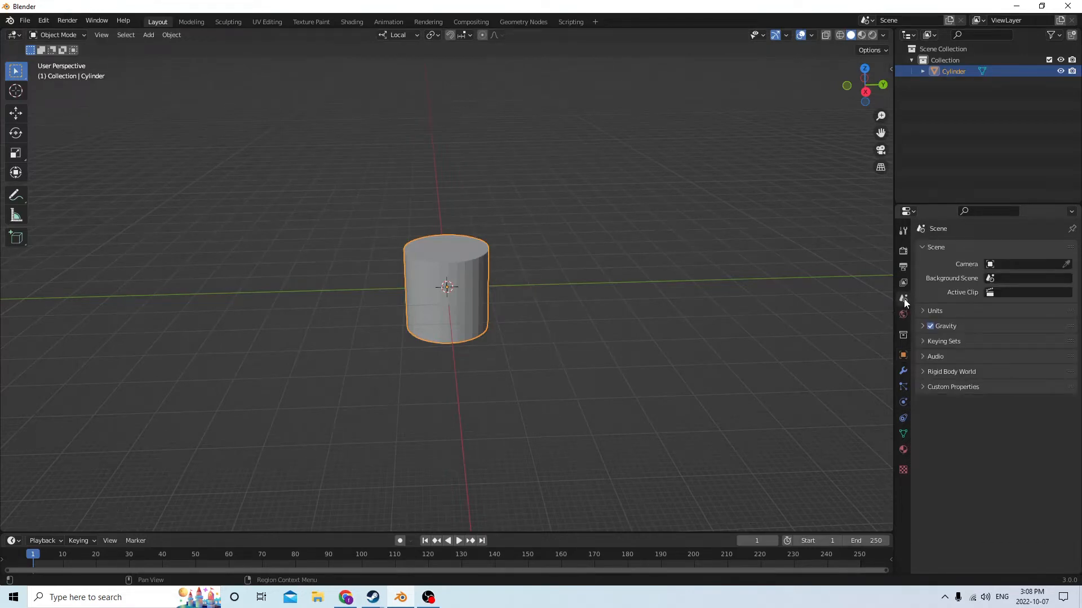
pyautogui.click(948, 310)
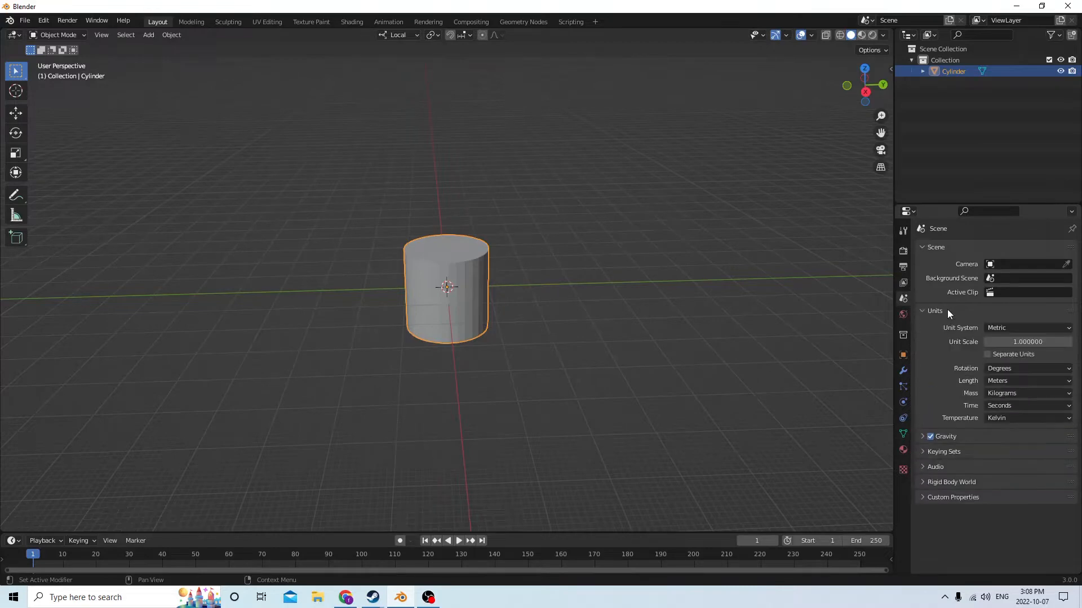
pyautogui.click(1003, 341)
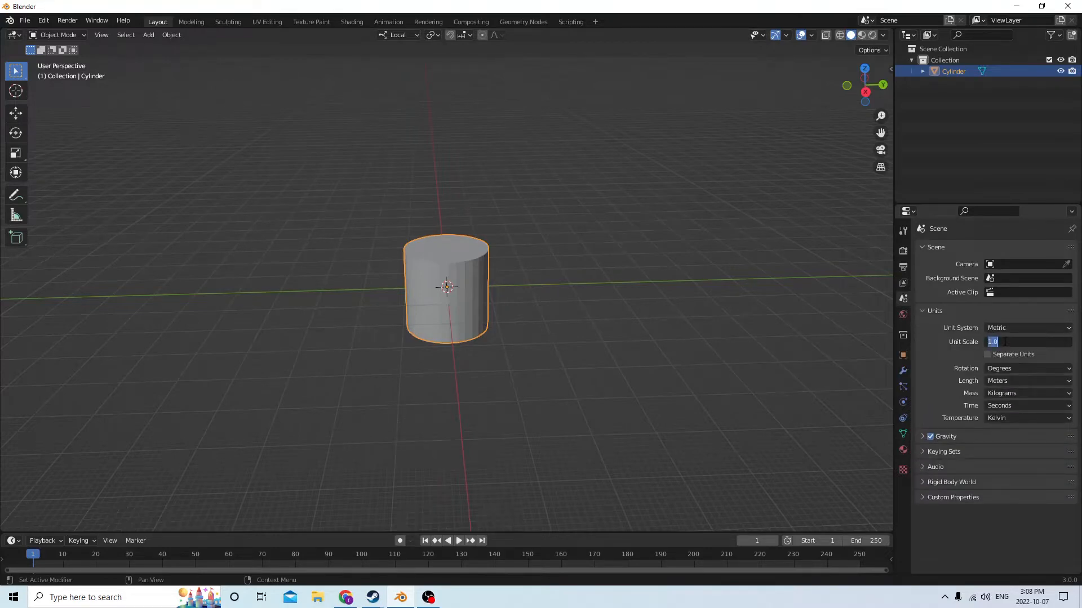
pyautogui.write('0.01')
pyautogui.press('Return')
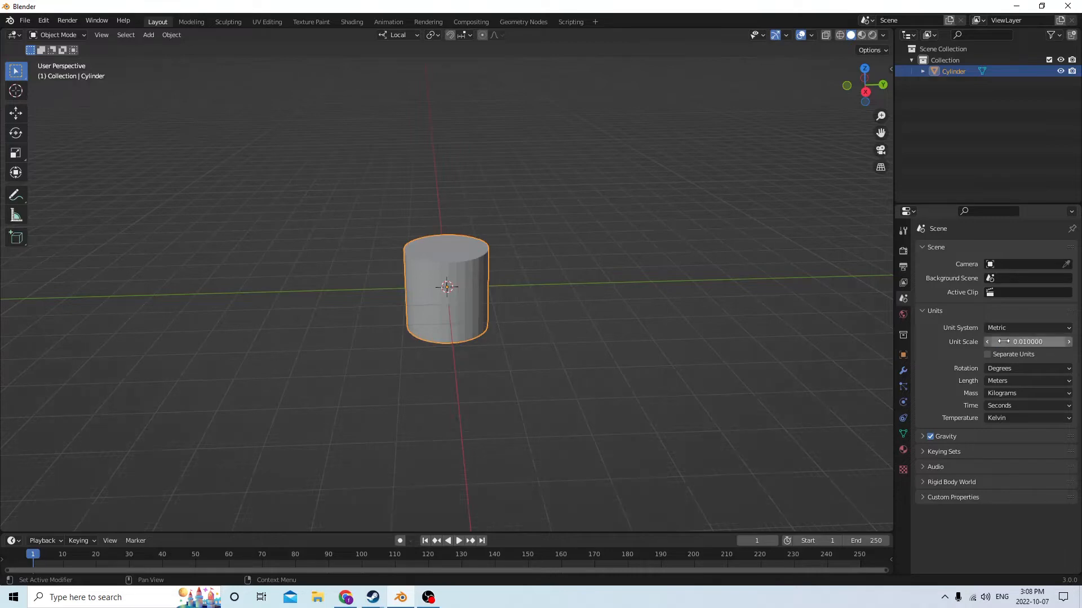
# Show the cylinder's object properties and rotate it 90° about its local Y axis
pyautogui.moveTo(556, 273); pyautogui.dragTo(471, 194, button='middle')
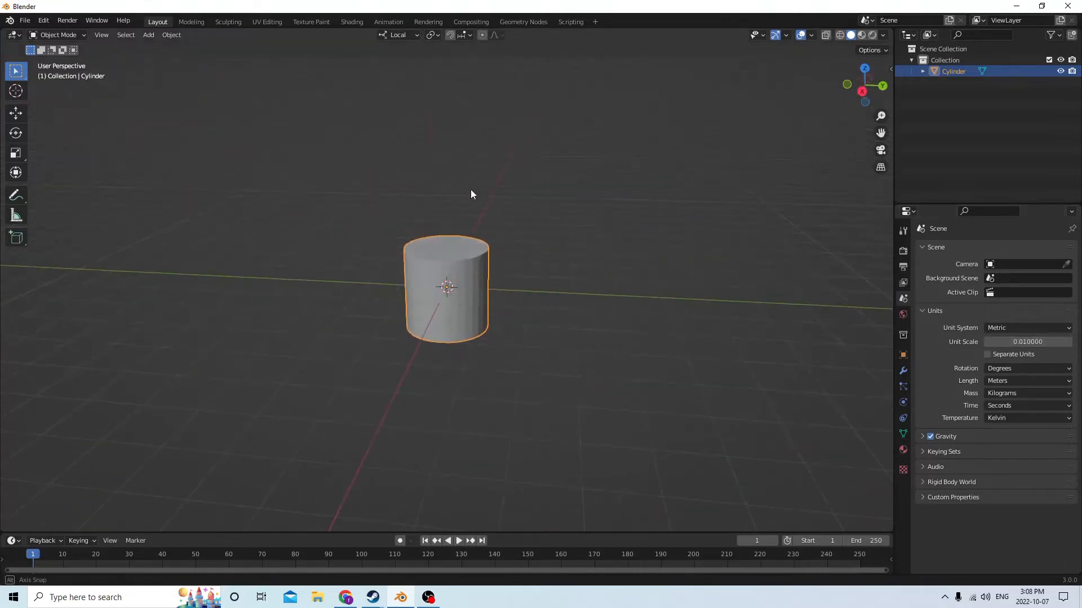
pyautogui.click(904, 354)
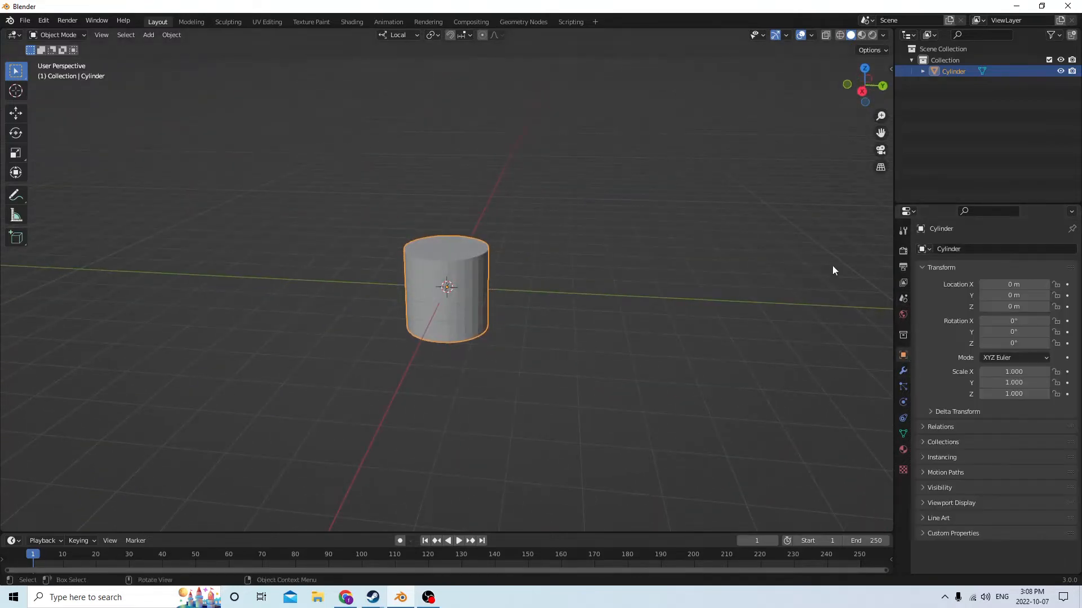
pyautogui.moveTo(745, 239); pyautogui.dragTo(759, 238, button='middle')
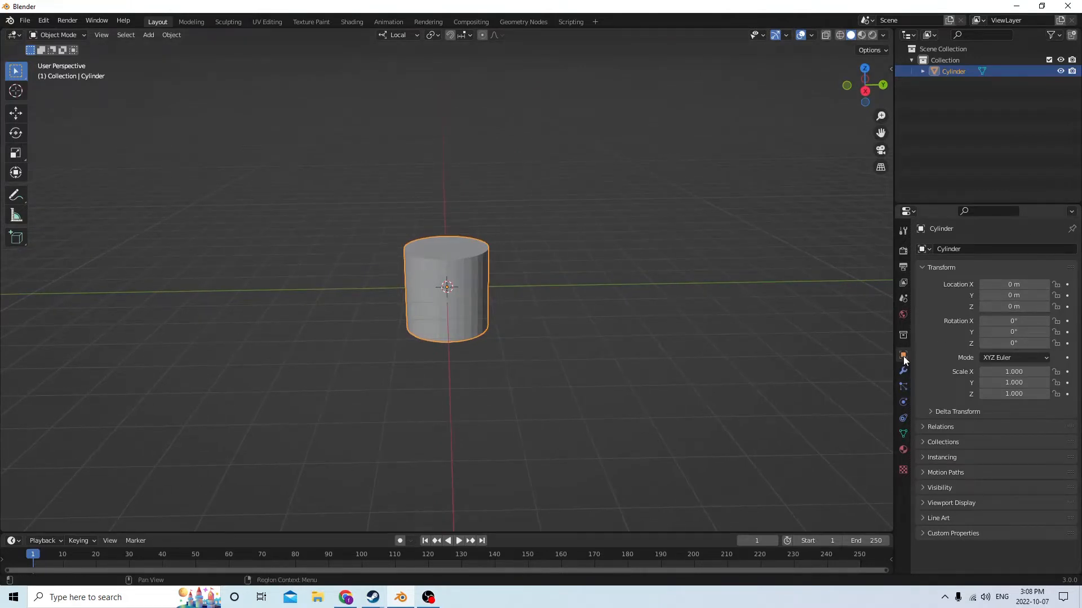
pyautogui.moveTo(629, 272); pyautogui.dragTo(582, 242, button='middle')
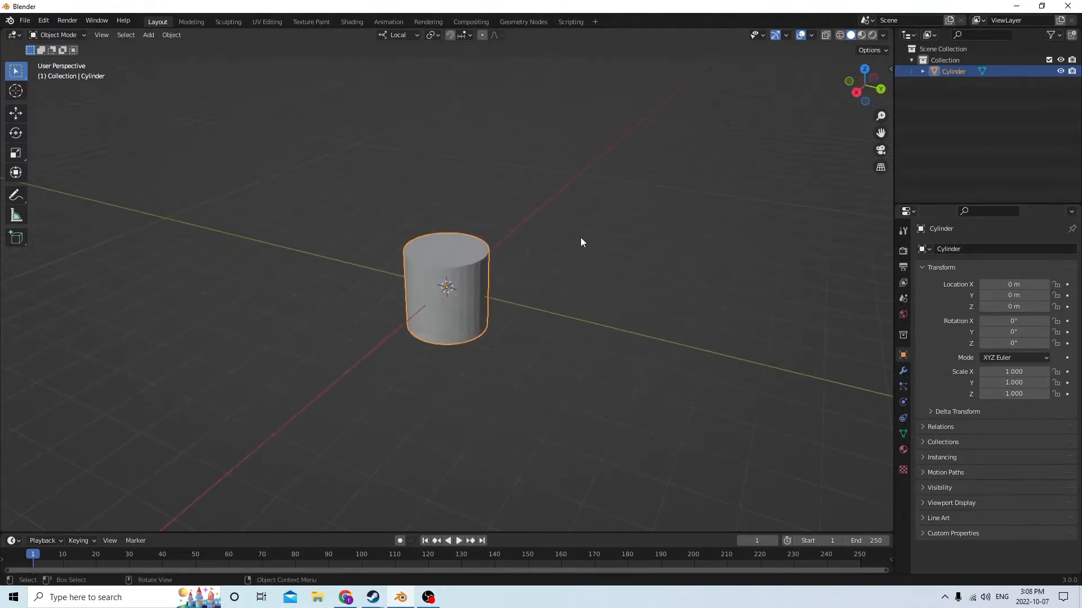
pyautogui.moveTo(570, 297)
pyautogui.mouseDown(button='middle')
pyautogui.moveTo(587, 309)
pyautogui.moveTo(613, 301)
pyautogui.moveTo(567, 293)
pyautogui.mouseUp(button='middle')
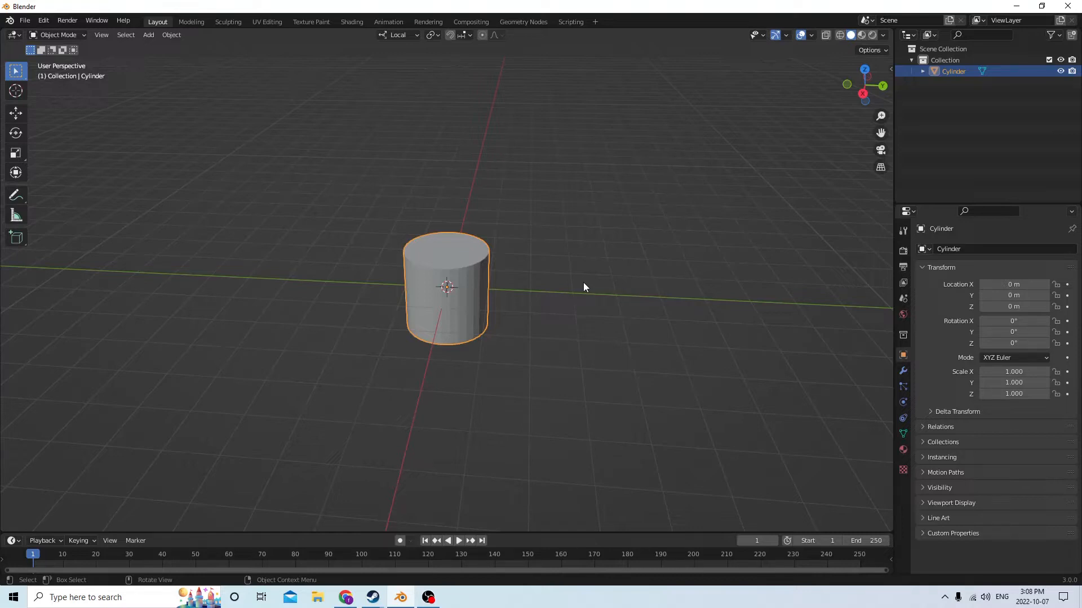
pyautogui.write('r90')
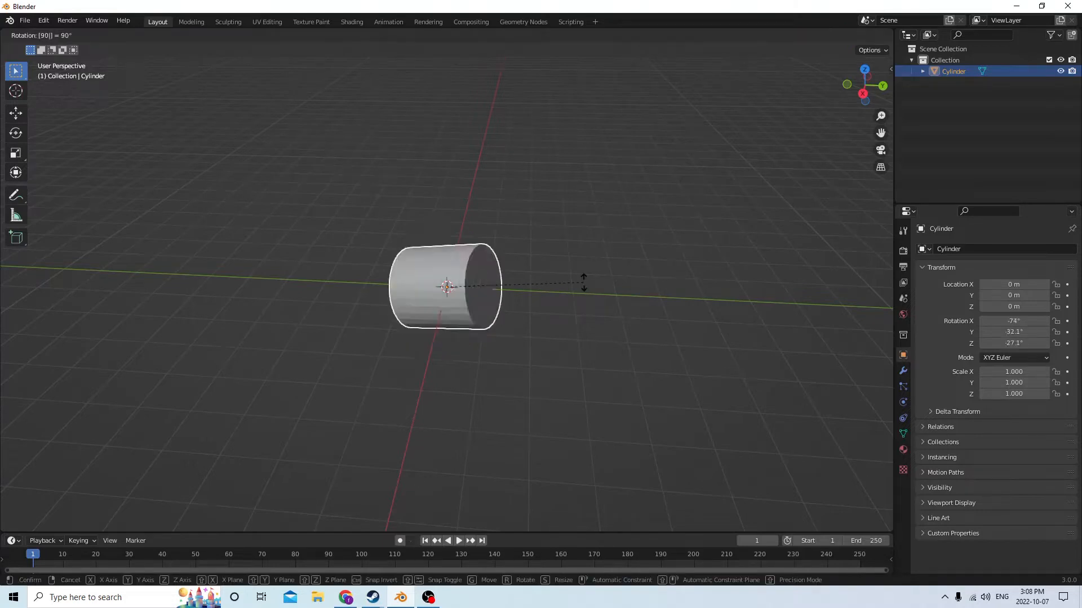
pyautogui.press('y')
pyautogui.press('y')
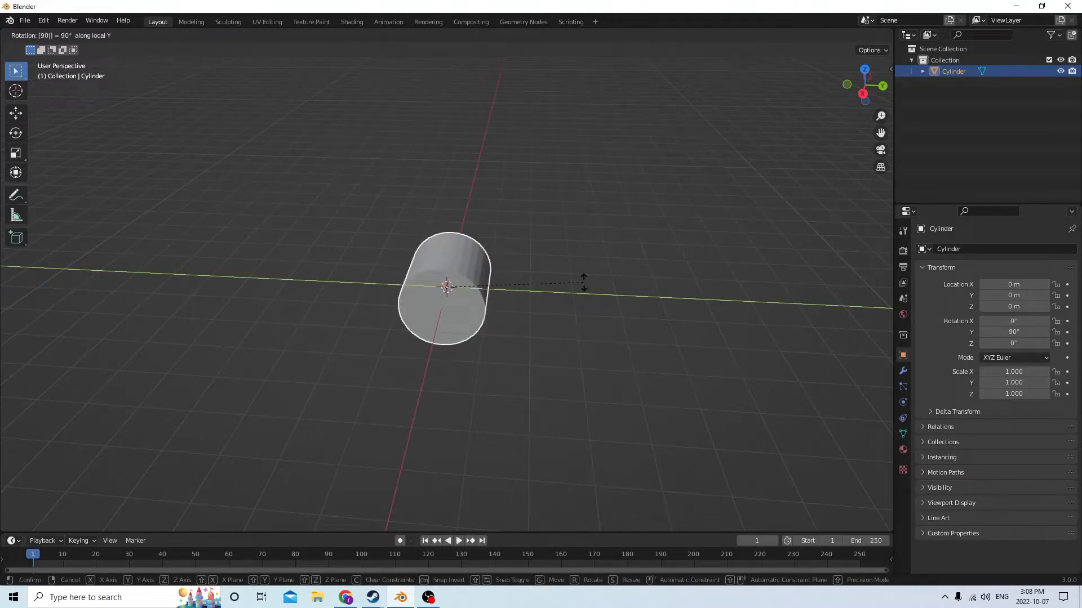
pyautogui.press('Return')
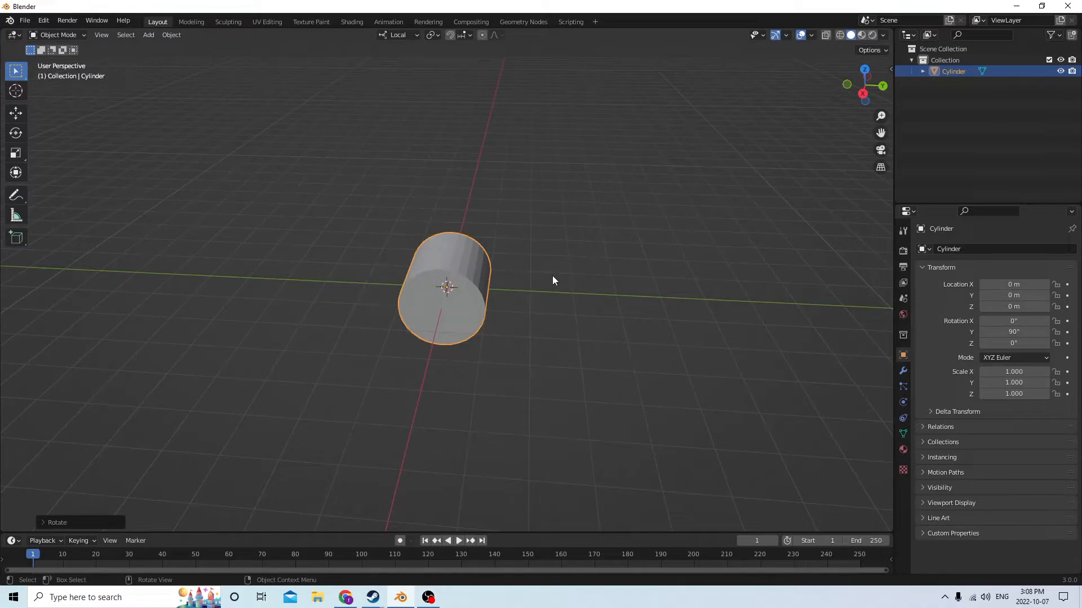
# Rotate the cylinder another 90° about its local Z axis
pyautogui.moveTo(469, 214); pyautogui.dragTo(190, 171, button='middle')
pyautogui.scroll(3, 485, 197)
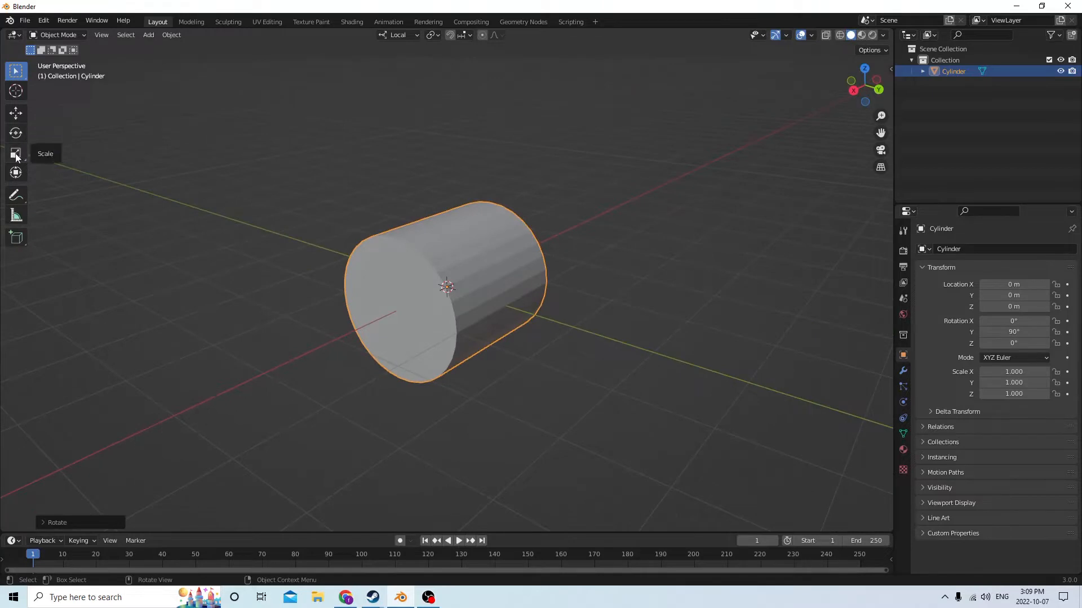
pyautogui.moveTo(431, 169); pyautogui.dragTo(517, 169, button='middle')
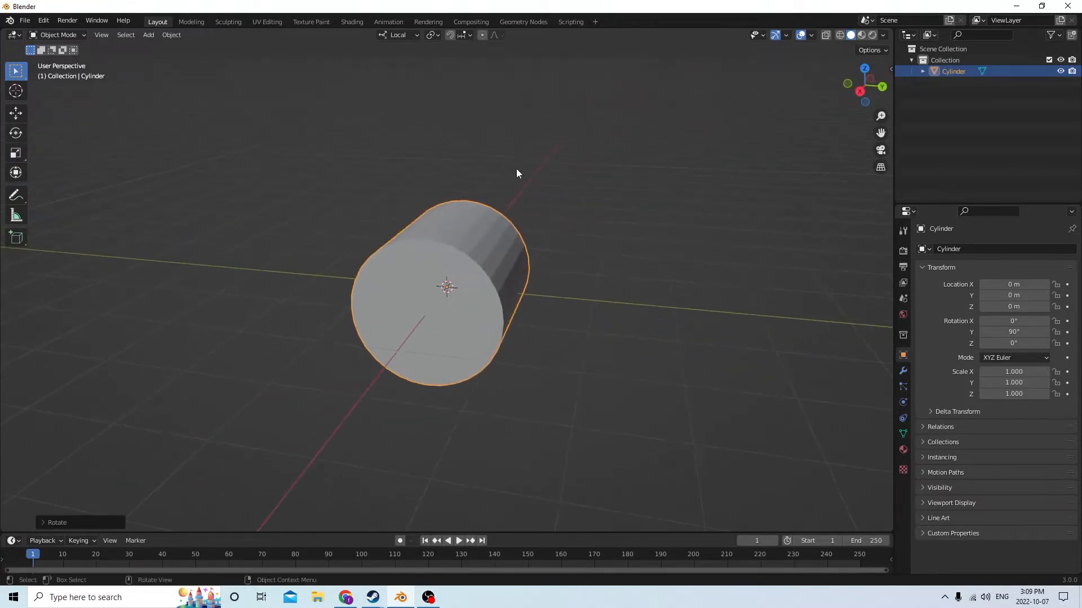
pyautogui.write('r')
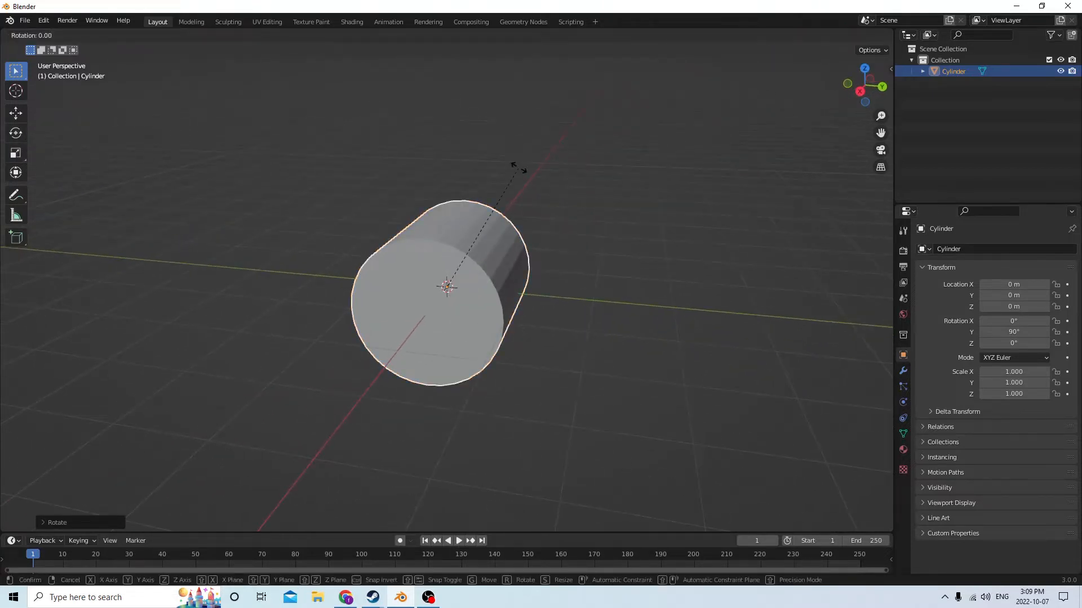
pyautogui.write('90')
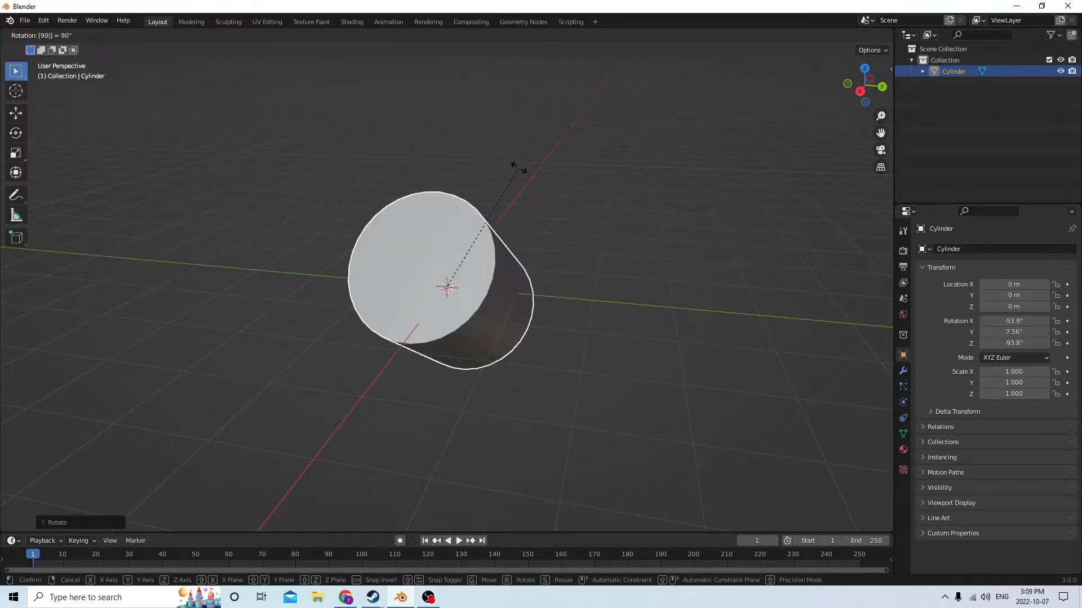
pyautogui.press('y')
pyautogui.press('y')
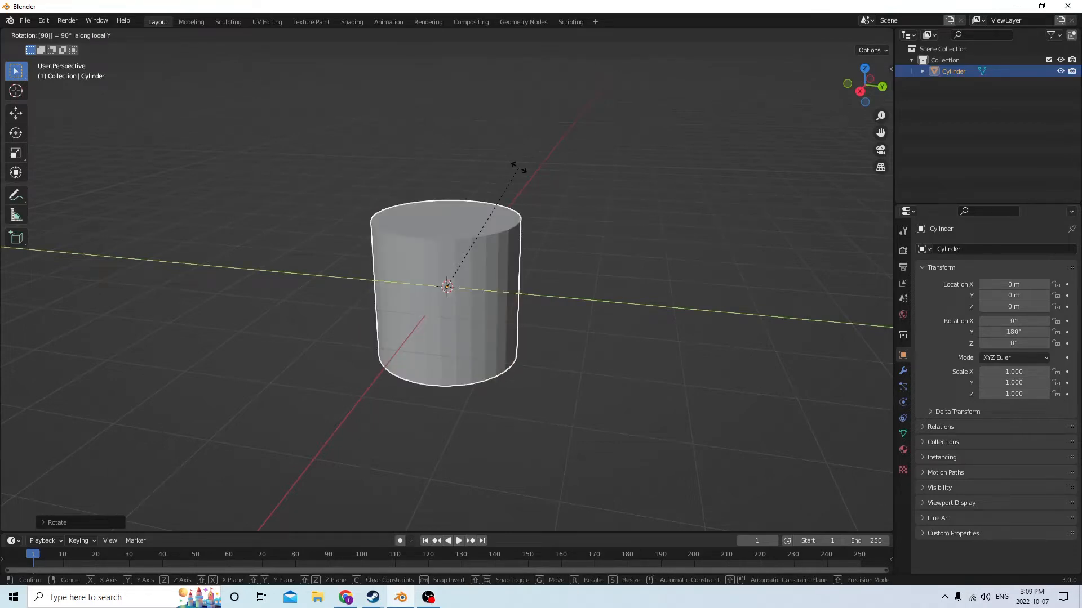
pyautogui.press('z')
pyautogui.press('z')
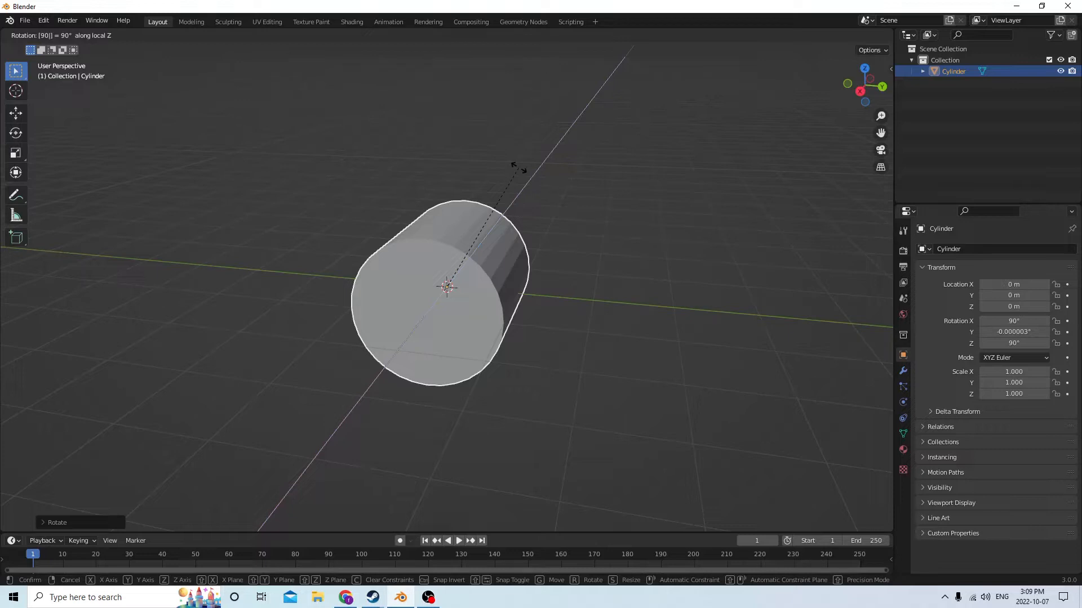
pyautogui.press('Return')
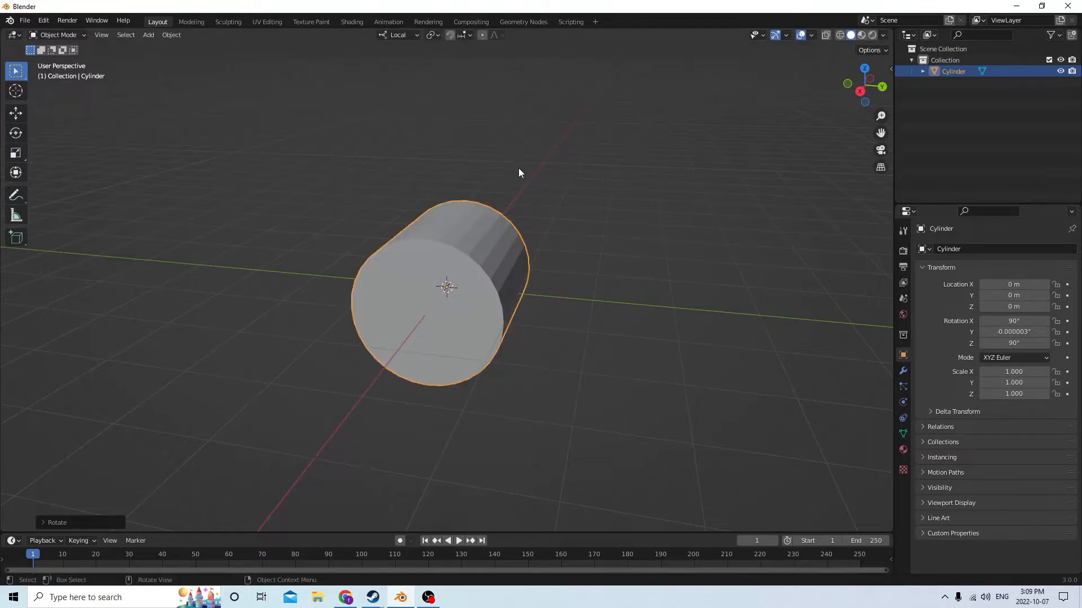
# Set the cylinder's Y rotation to 0°
pyautogui.click(1022, 332)
pyautogui.write('0')
pyautogui.press('Return')
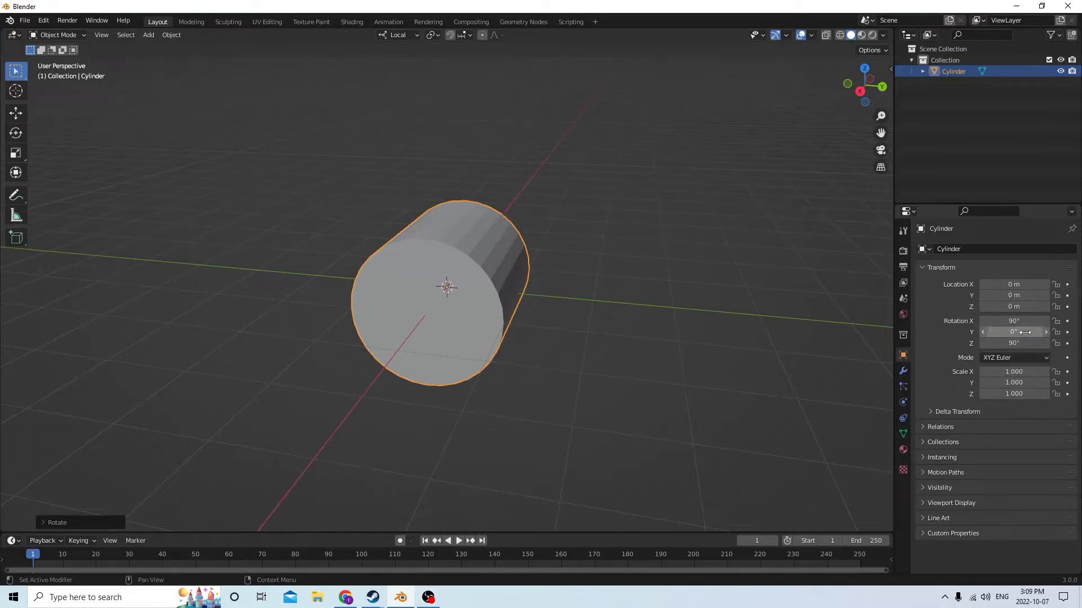
# Delete the cylinder from the scene
pyautogui.moveTo(694, 272); pyautogui.dragTo(650, 258, button='middle')
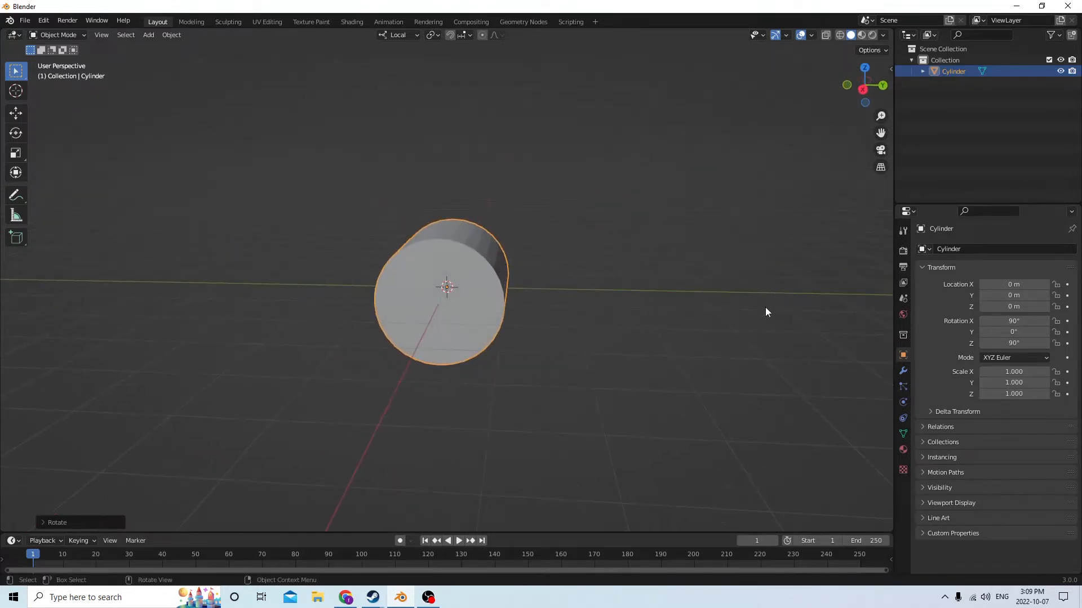
pyautogui.moveTo(789, 316); pyautogui.dragTo(465, 269, button='middle')
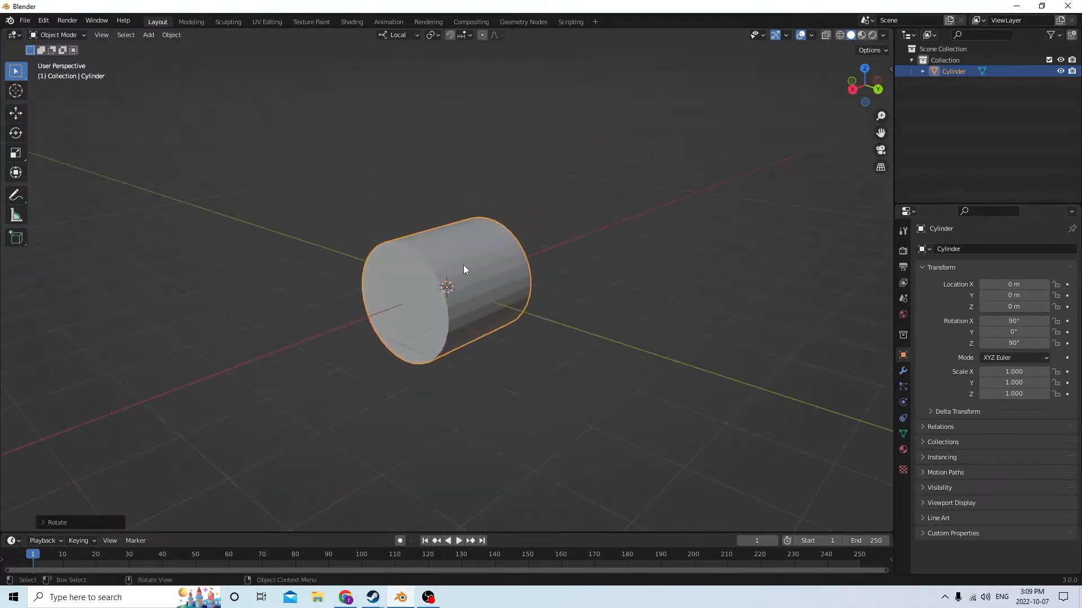
pyautogui.click(460, 279)
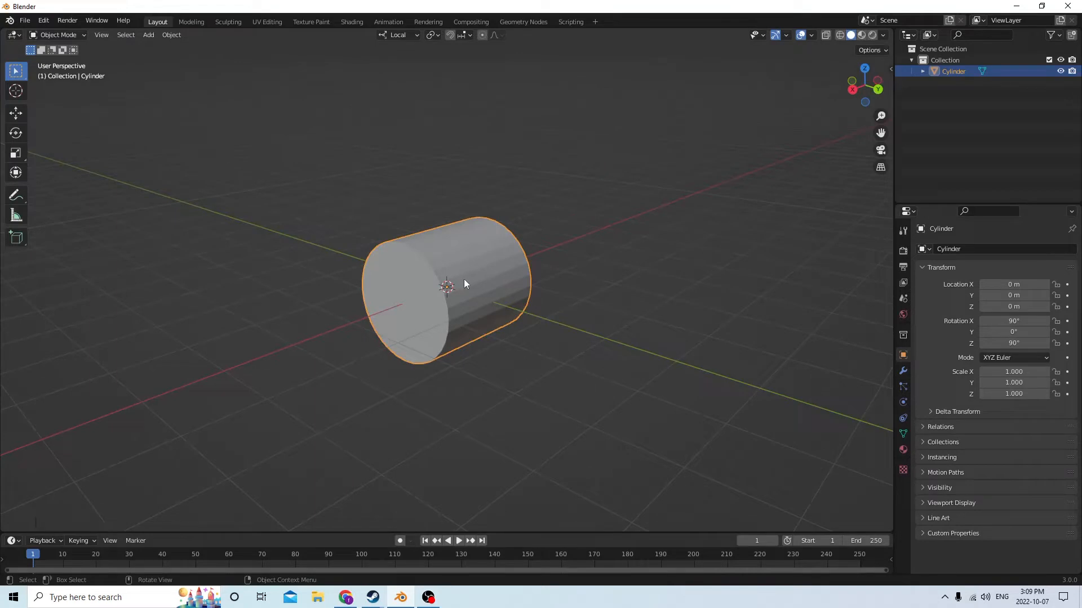
pyautogui.press('Delete')
pyautogui.moveTo(468, 276); pyautogui.dragTo(538, 278, button='middle')
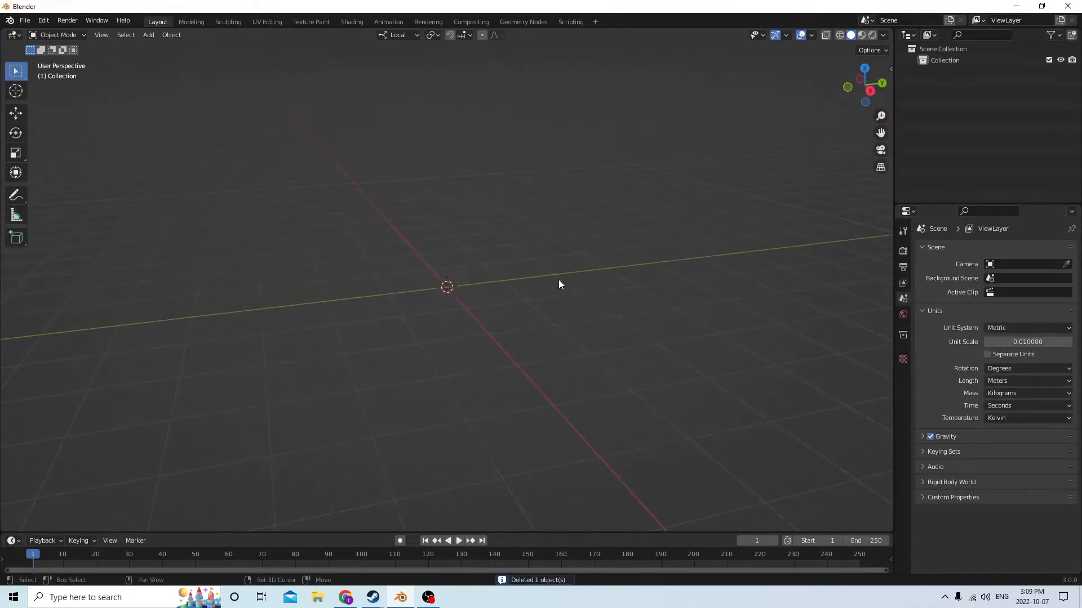
# Add a new mesh cylinder at the origin and rotate it 90° about its local Y axis
pyautogui.hotkey('shift', 'a')
pyautogui.moveTo(526, 277)
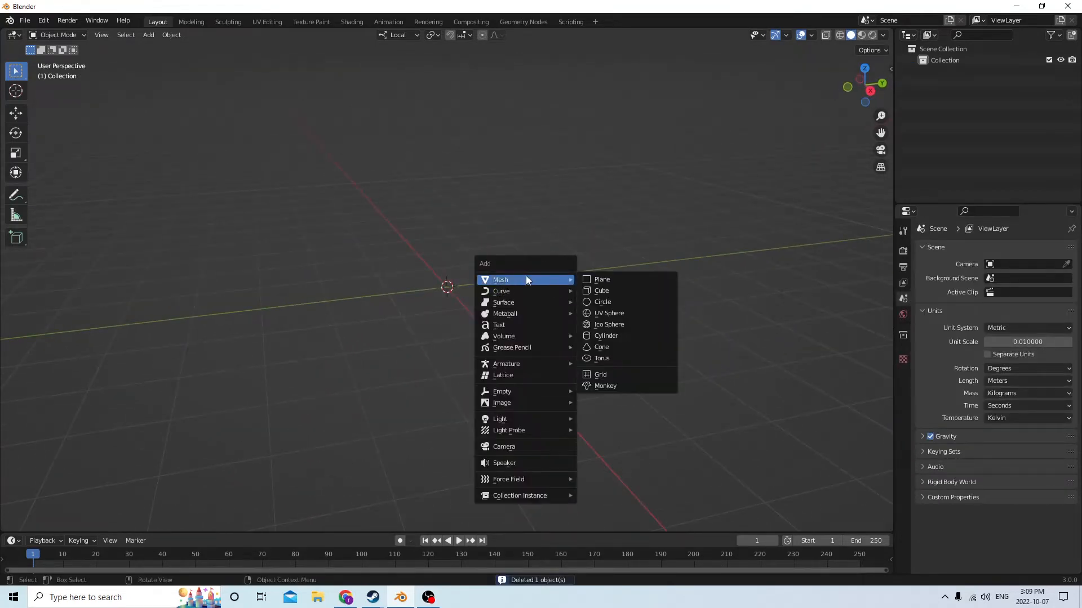
pyautogui.click(607, 335)
pyautogui.write('r')
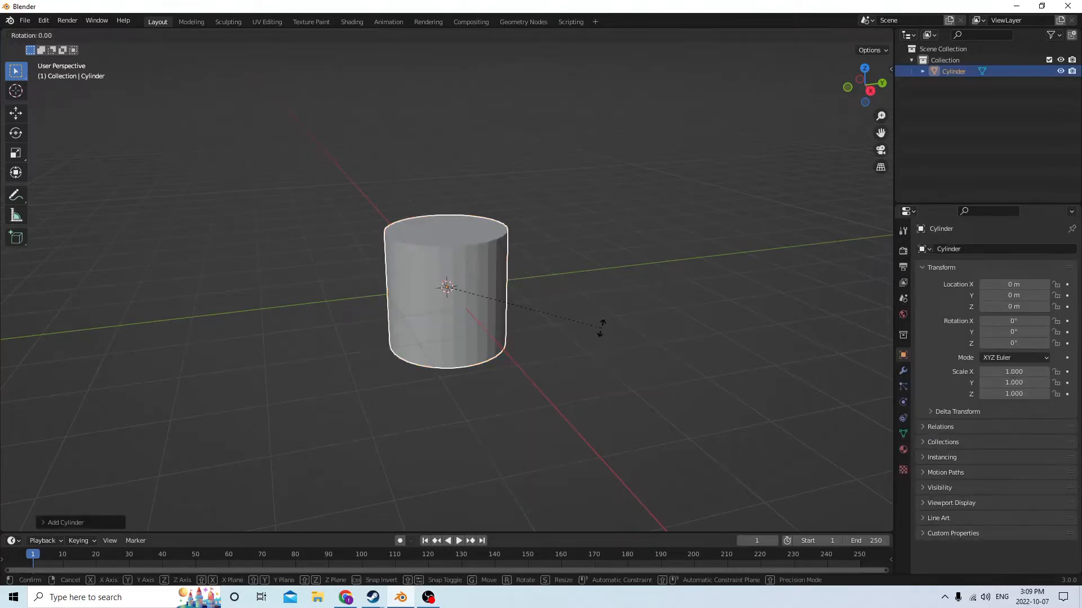
pyautogui.write('90')
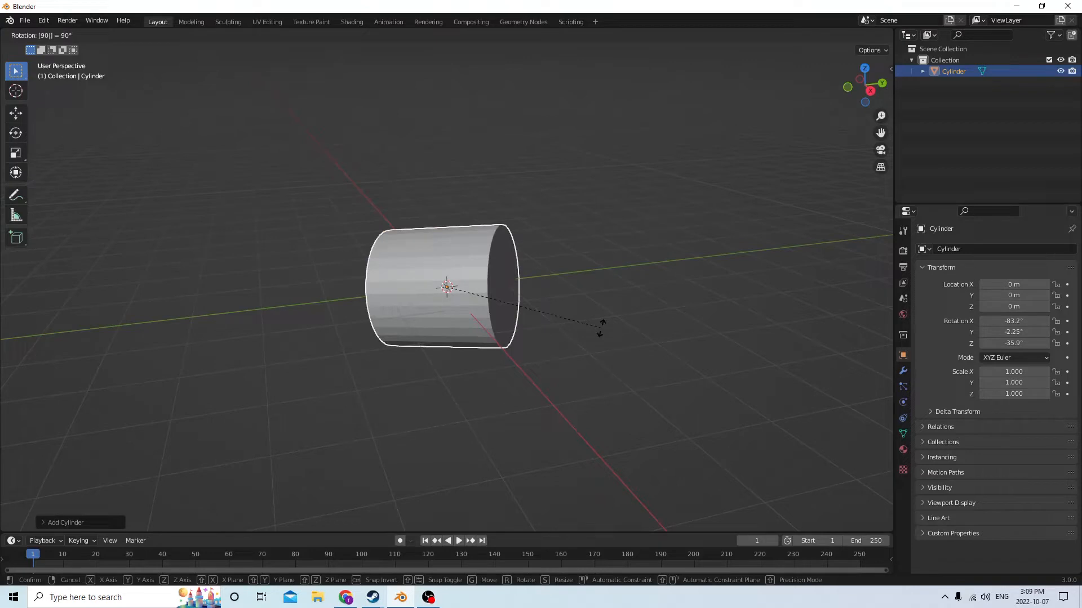
pyautogui.write('y')
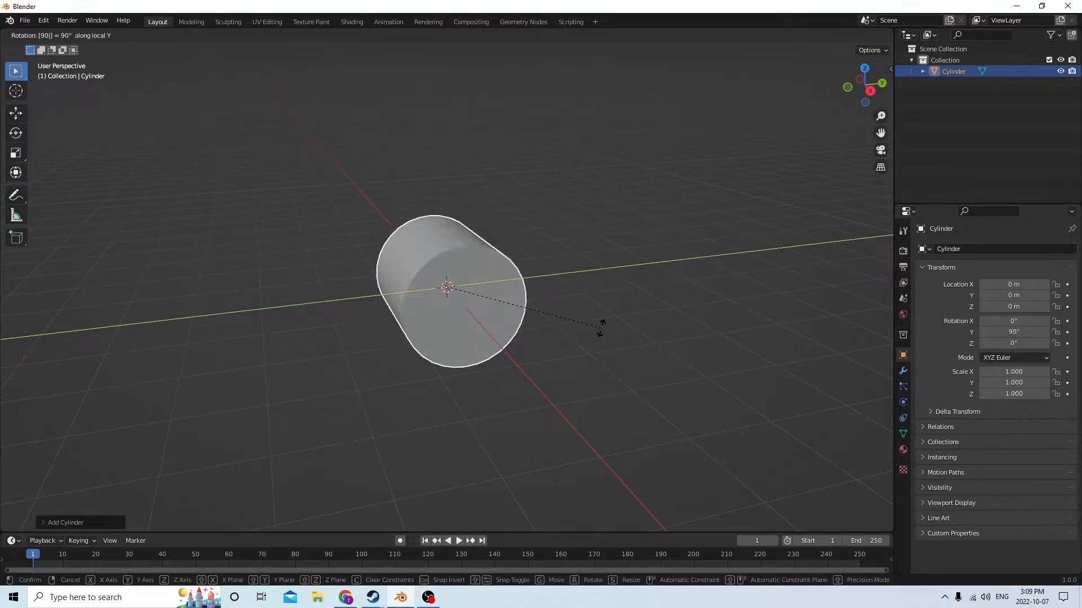
pyautogui.press('Return')
# Flatten the cylinder into a thick disc by scaling it along its local Z axis to about 0.332
pyautogui.moveTo(530, 292); pyautogui.dragTo(418, 271, button='middle')
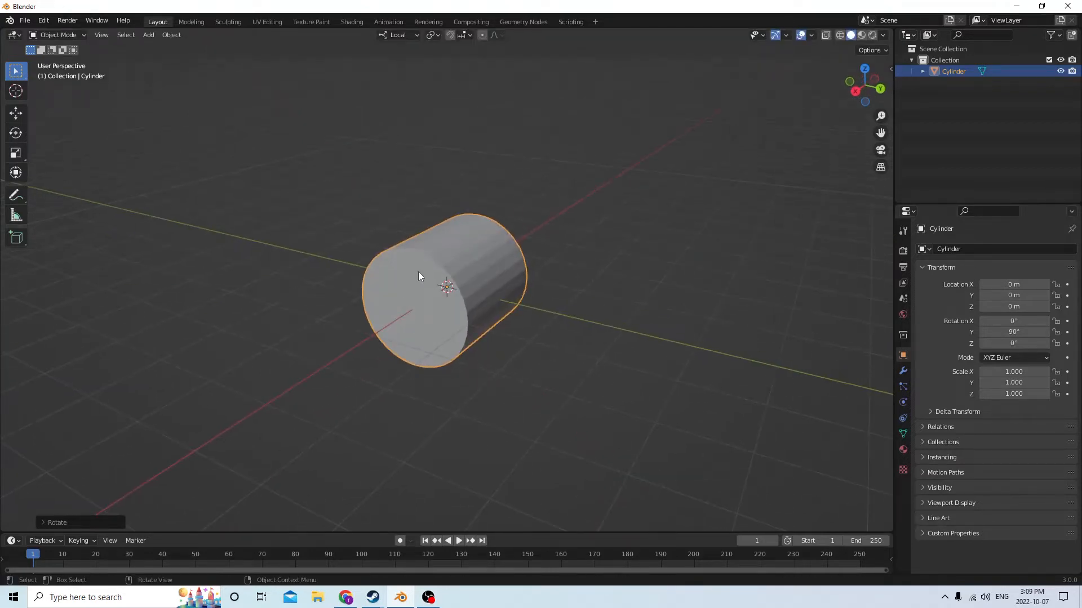
pyautogui.scroll(2, 303, 164)
pyautogui.click(15, 153)
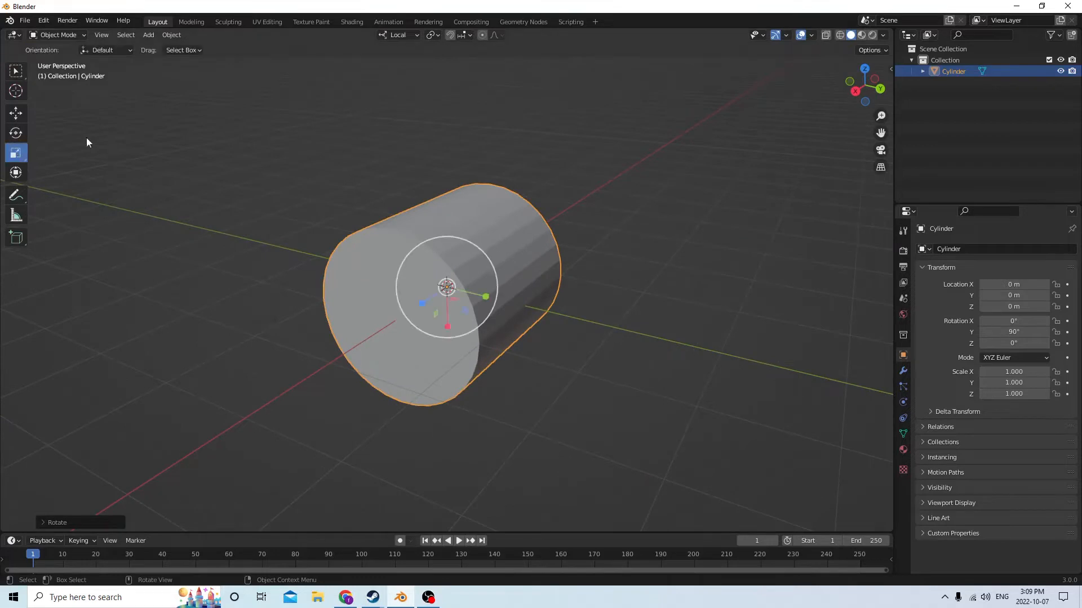
pyautogui.moveTo(86, 137); pyautogui.dragTo(326, 186, button='middle')
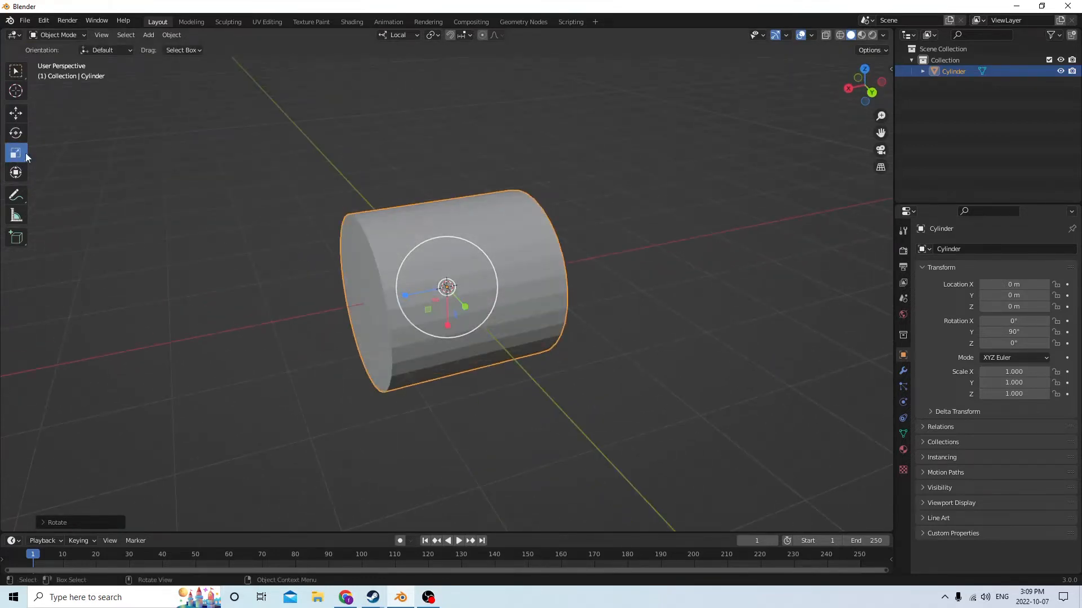
pyautogui.moveTo(406, 294); pyautogui.dragTo(436, 290)
pyautogui.moveTo(449, 253); pyautogui.dragTo(471, 213, button='middle')
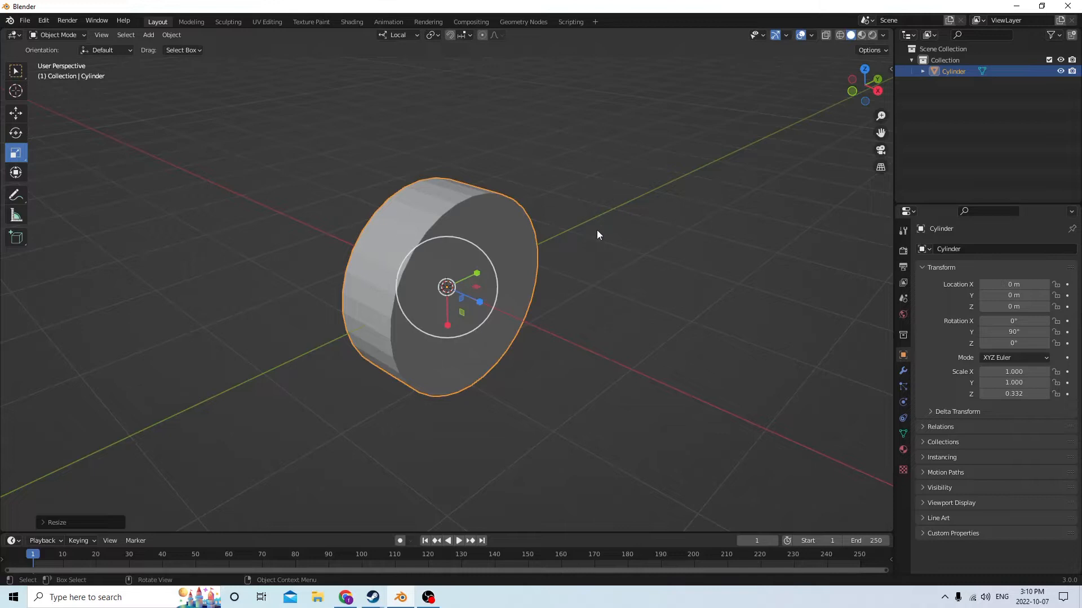
pyautogui.press('Tab')
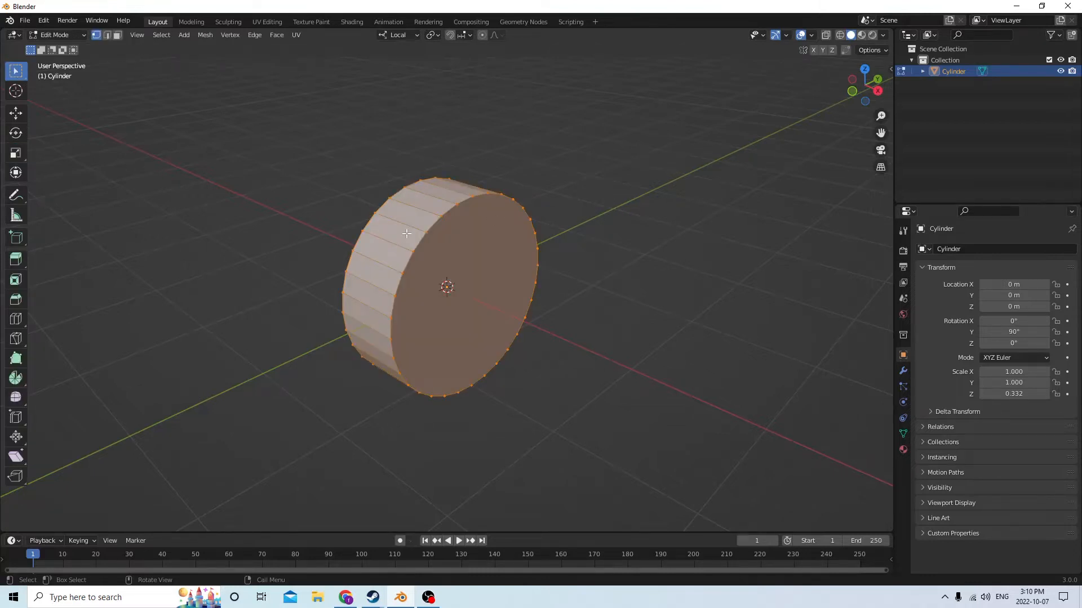
pyautogui.press('Tab')
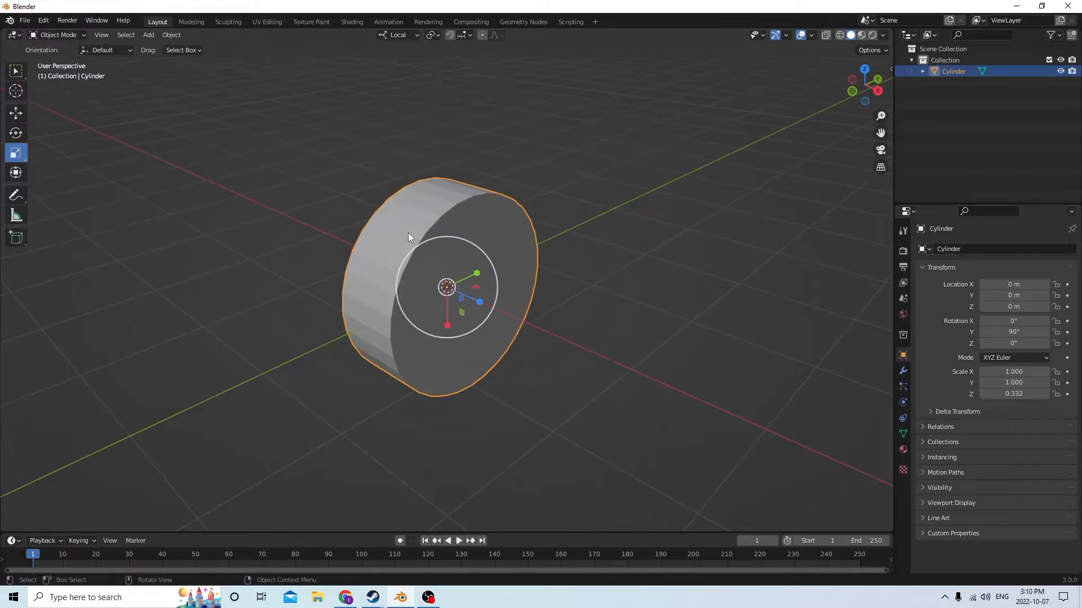
pyautogui.moveTo(627, 277); pyautogui.dragTo(598, 246, button='middle')
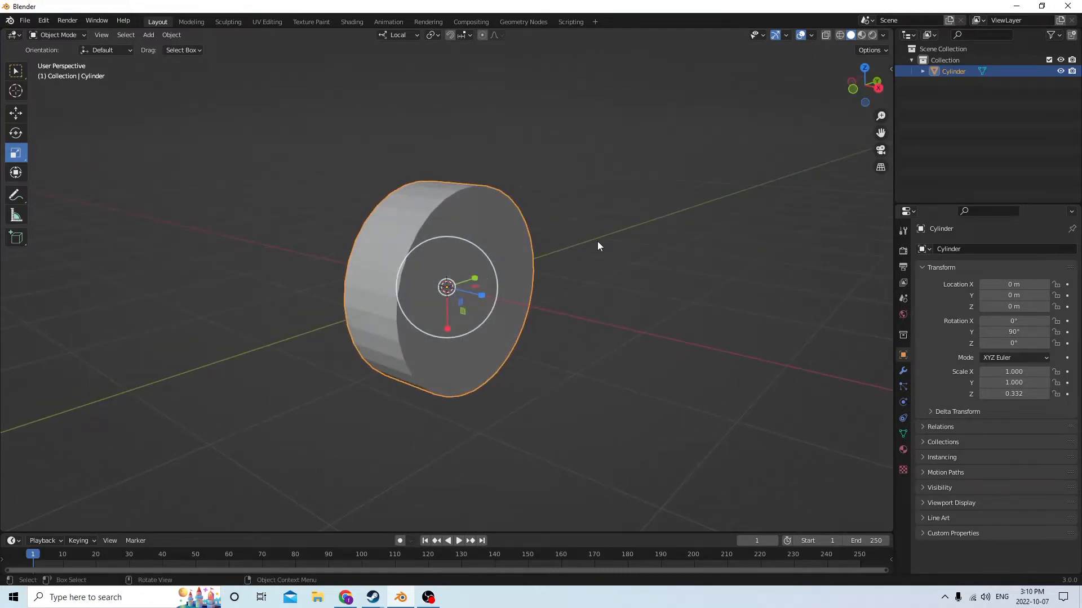
pyautogui.moveTo(482, 225); pyautogui.dragTo(524, 208, button='middle')
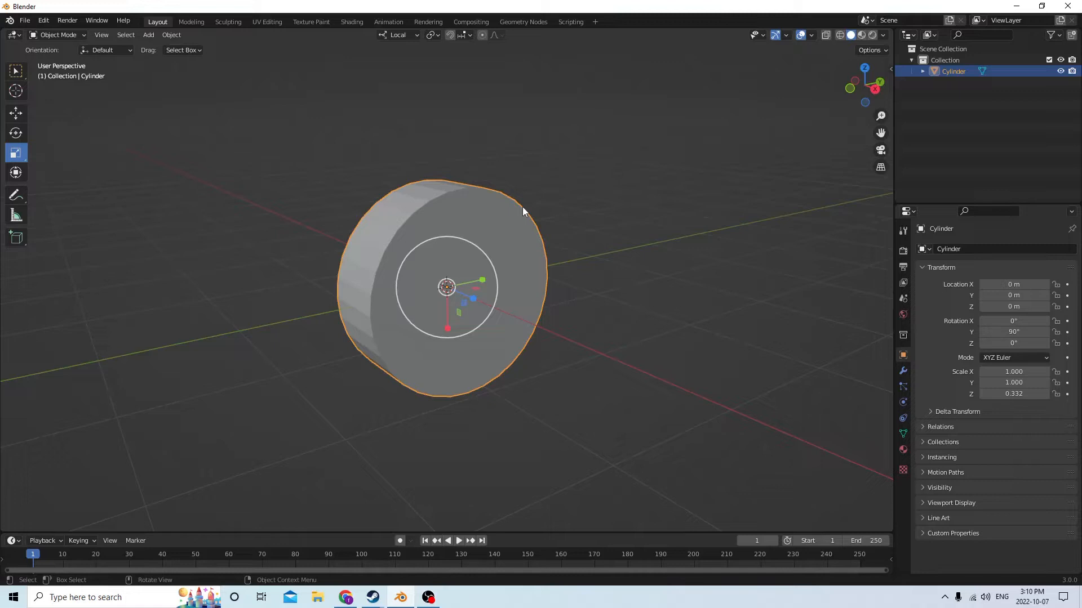
pyautogui.moveTo(599, 249); pyautogui.dragTo(564, 251, button='middle')
pyautogui.scroll(2, 535, 253)
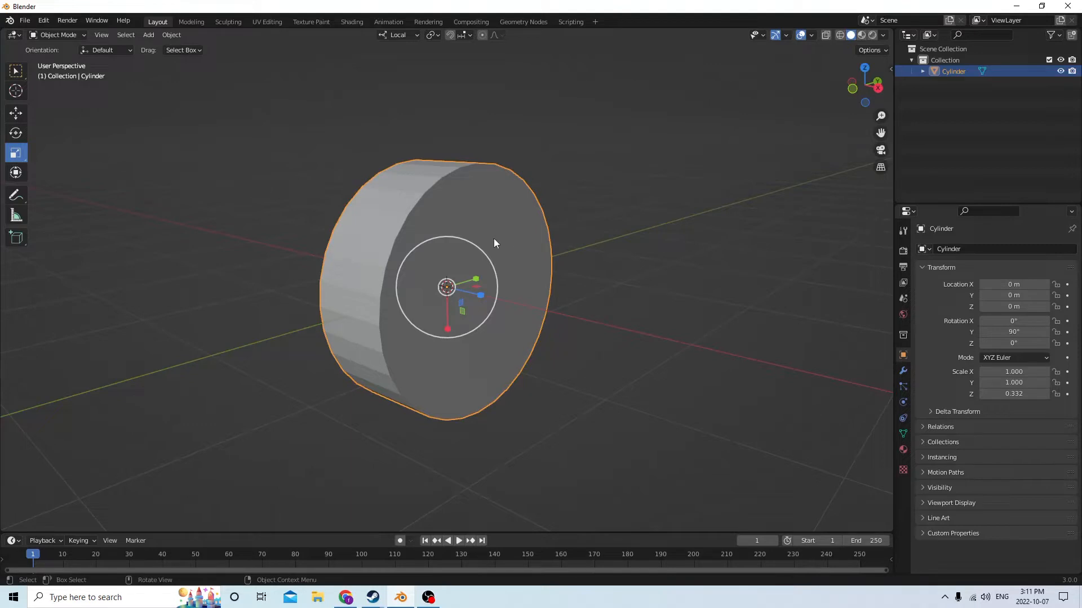
pyautogui.moveTo(494, 239)
pyautogui.mouseDown(button='middle')
pyautogui.moveTo(572, 232)
pyautogui.moveTo(490, 240)
pyautogui.mouseUp(button='middle')
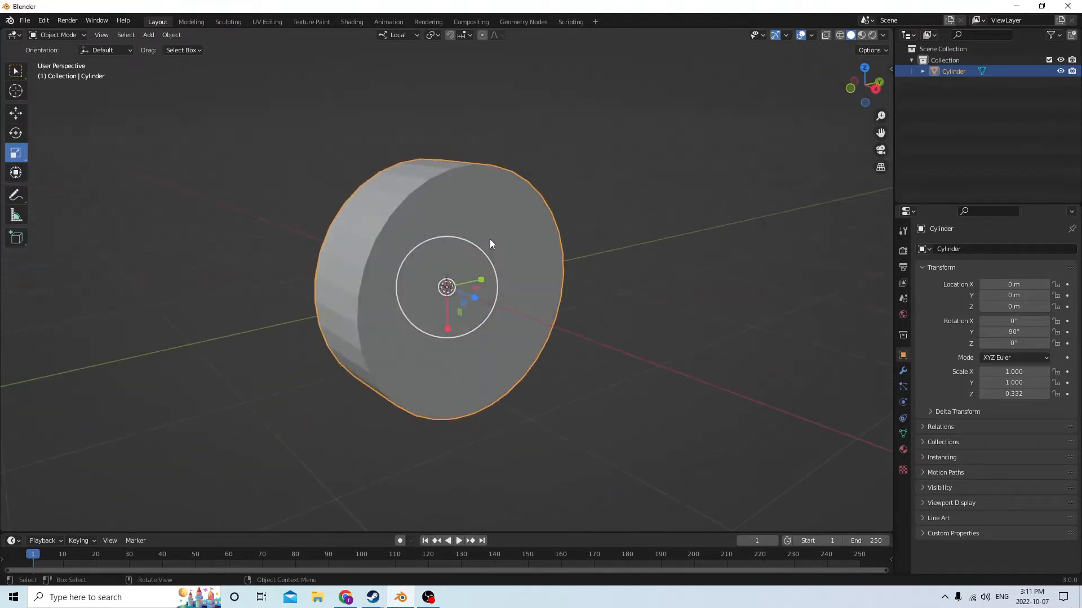
# Duplicate the disc in place and scale the copy down uniformly to about 0.688 of its size
pyautogui.hotkey('shift', 'd')
pyautogui.rightClick(671, 223)
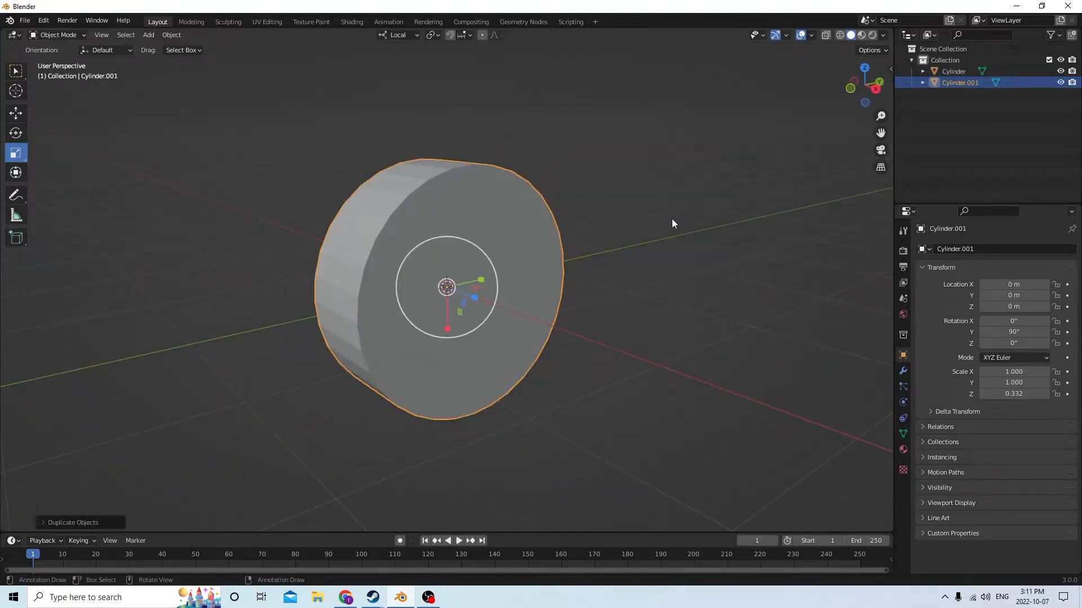
pyautogui.moveTo(672, 223); pyautogui.dragTo(679, 232, button='middle')
pyautogui.click(16, 113)
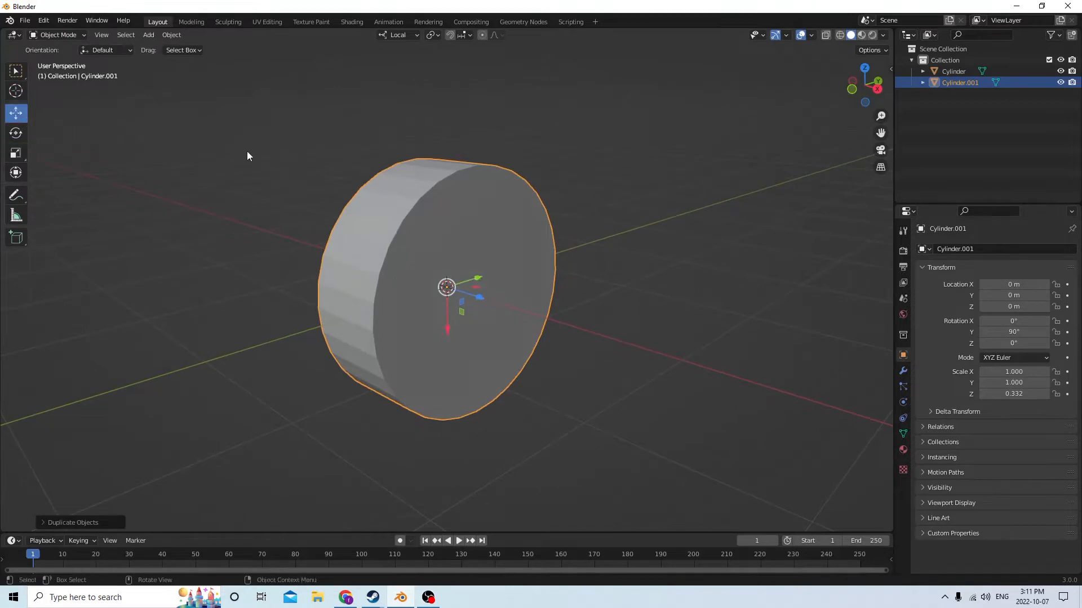
pyautogui.moveTo(247, 156); pyautogui.dragTo(442, 262, button='middle')
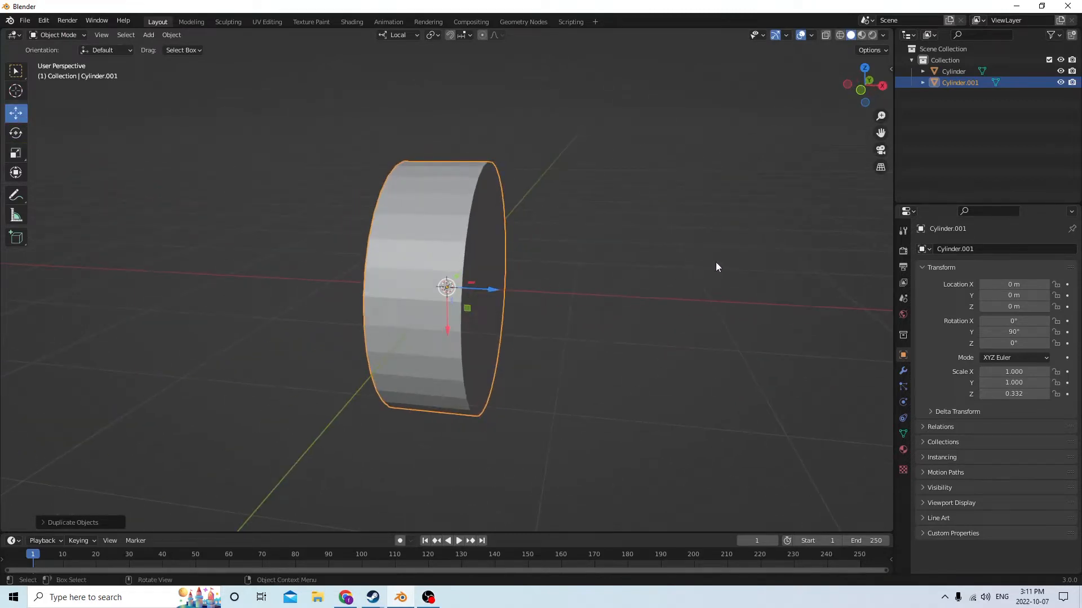
pyautogui.press('s')
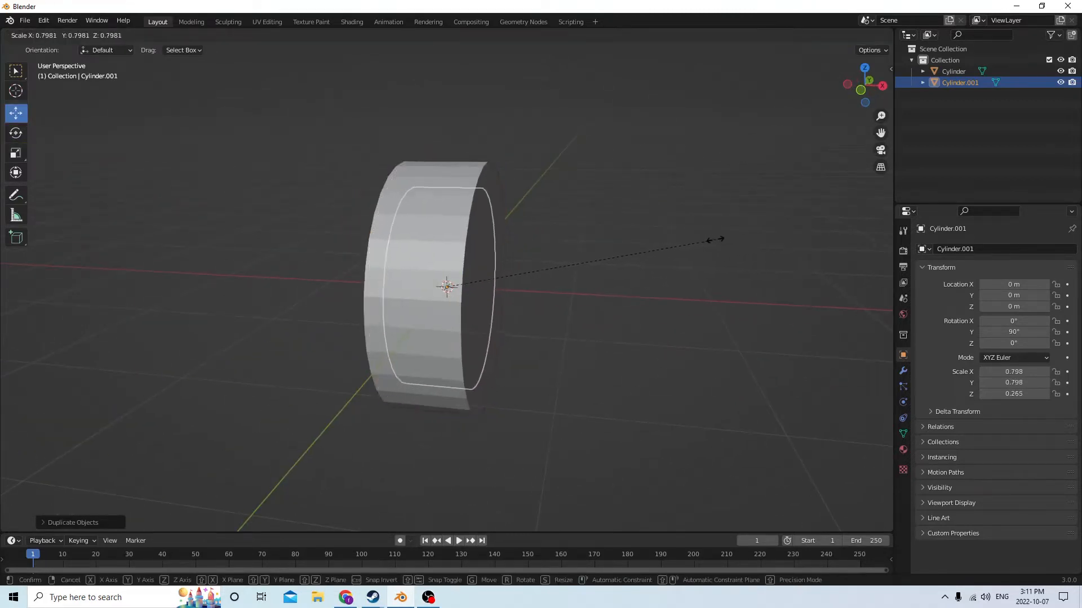
pyautogui.click(676, 242)
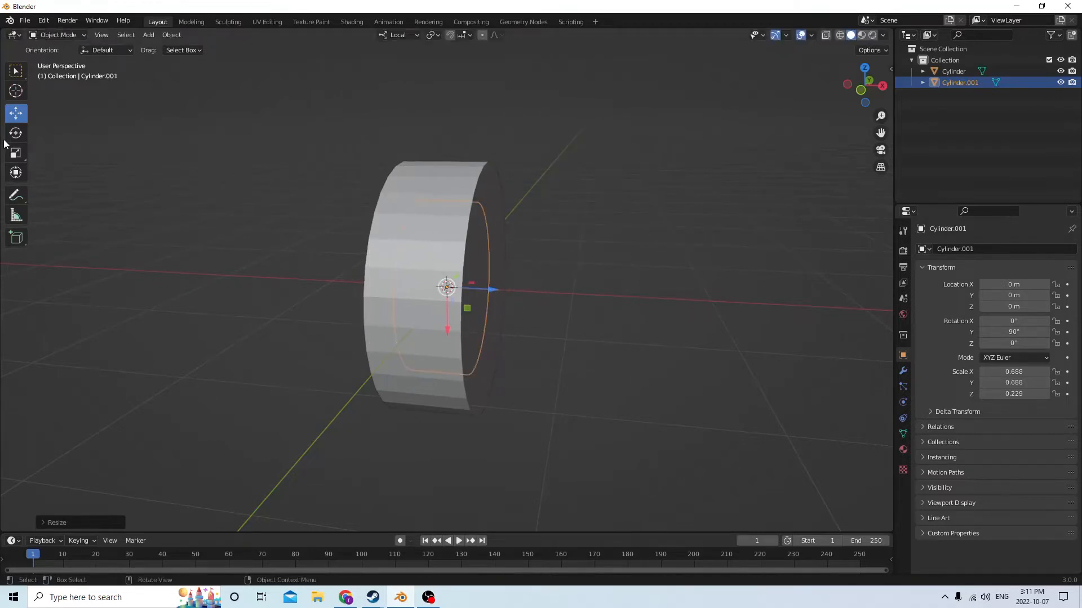
# Stretch the smaller copy along its local Z axis to a scale of about 0.347 so it protrudes slightly from the large disc
pyautogui.click(16, 153)
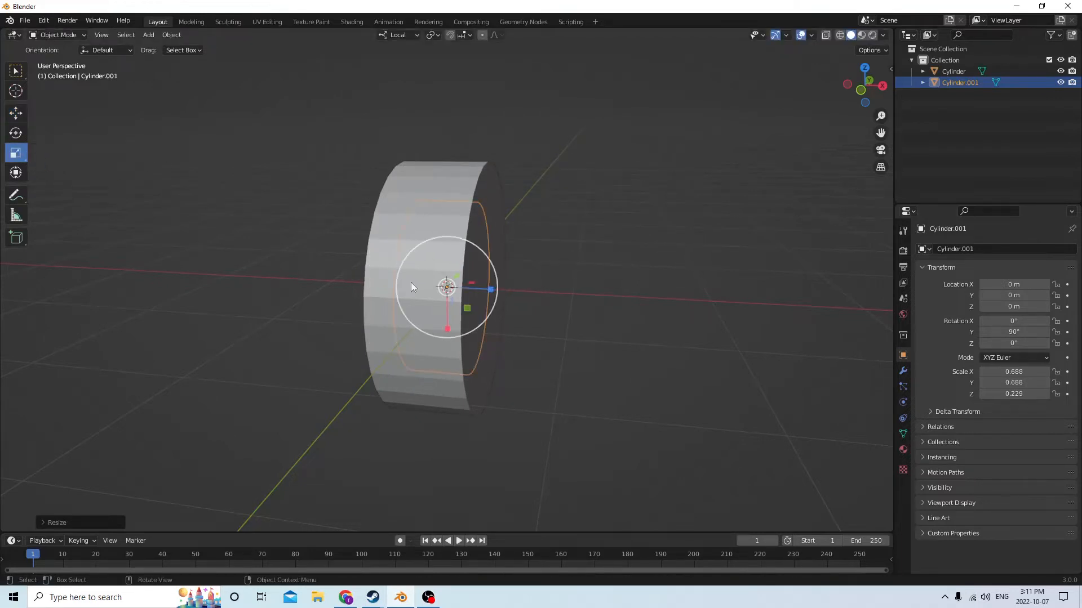
pyautogui.moveTo(490, 289); pyautogui.dragTo(518, 283)
pyautogui.moveTo(519, 283); pyautogui.dragTo(550, 283, button='middle')
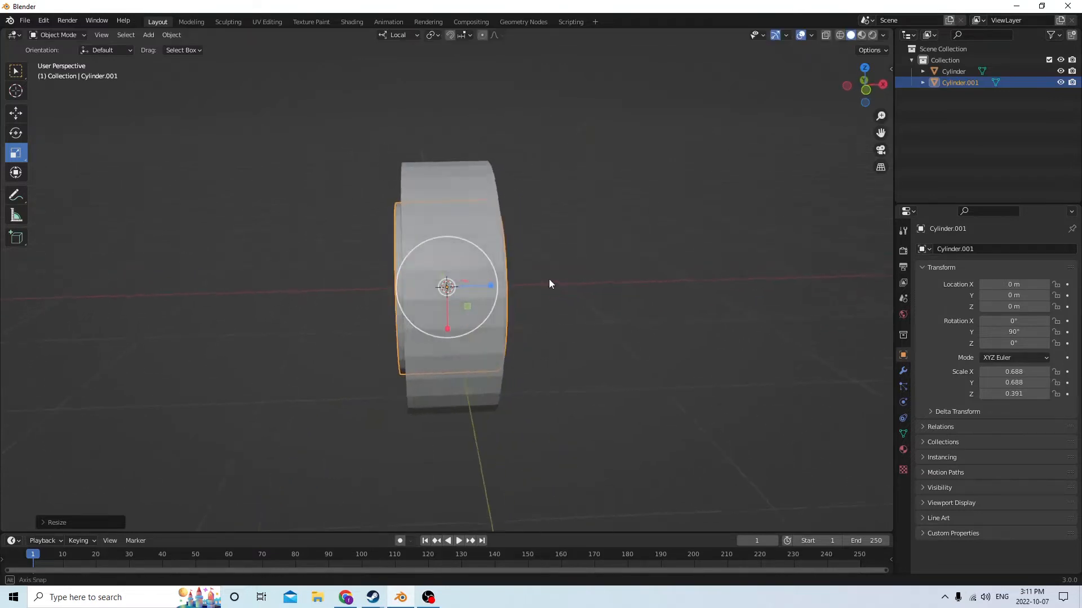
pyautogui.moveTo(490, 286); pyautogui.dragTo(483, 286)
pyautogui.moveTo(485, 286)
pyautogui.mouseDown(button='middle')
pyautogui.moveTo(528, 283)
pyautogui.moveTo(396, 275)
pyautogui.moveTo(479, 287)
pyautogui.mouseUp(button='middle')
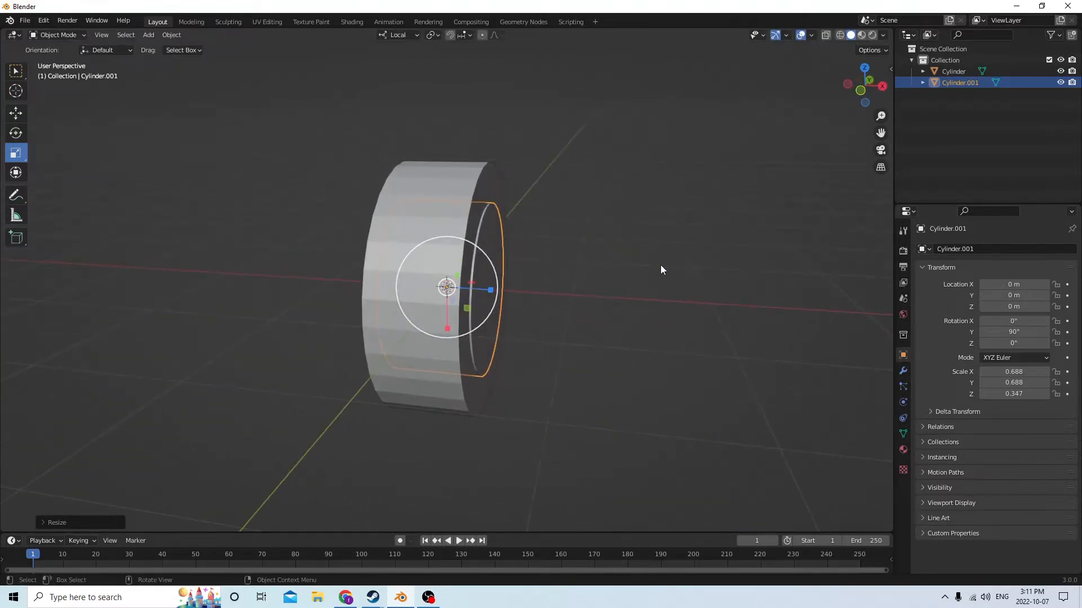
pyautogui.hotkey('shift', 'd')
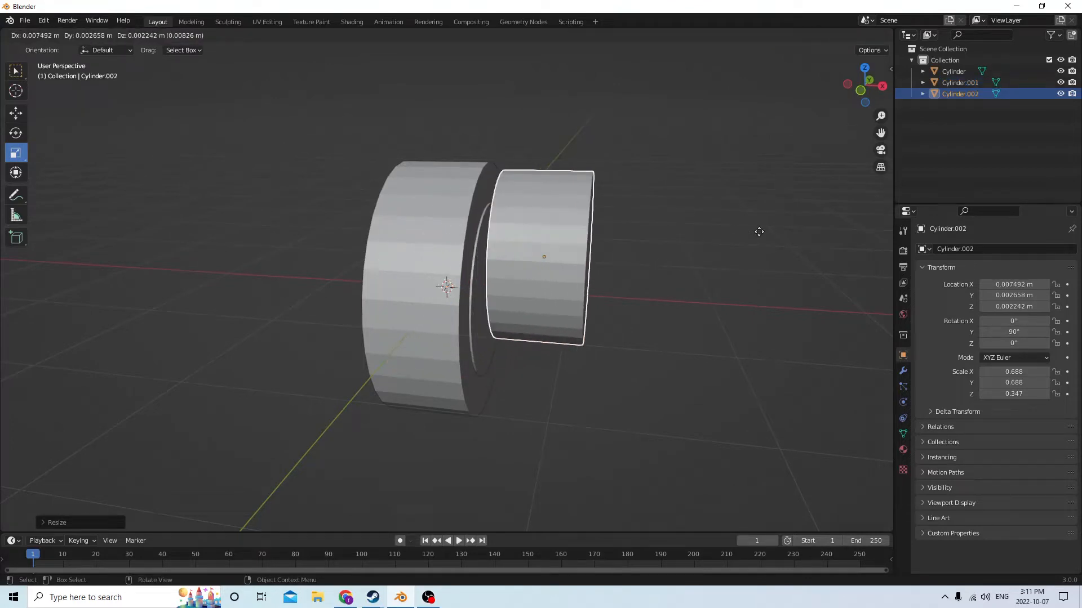
pyautogui.rightClick(759, 232)
pyautogui.moveTo(758, 231); pyautogui.dragTo(473, 260, button='middle')
pyautogui.press('Delete')
pyautogui.click(551, 251)
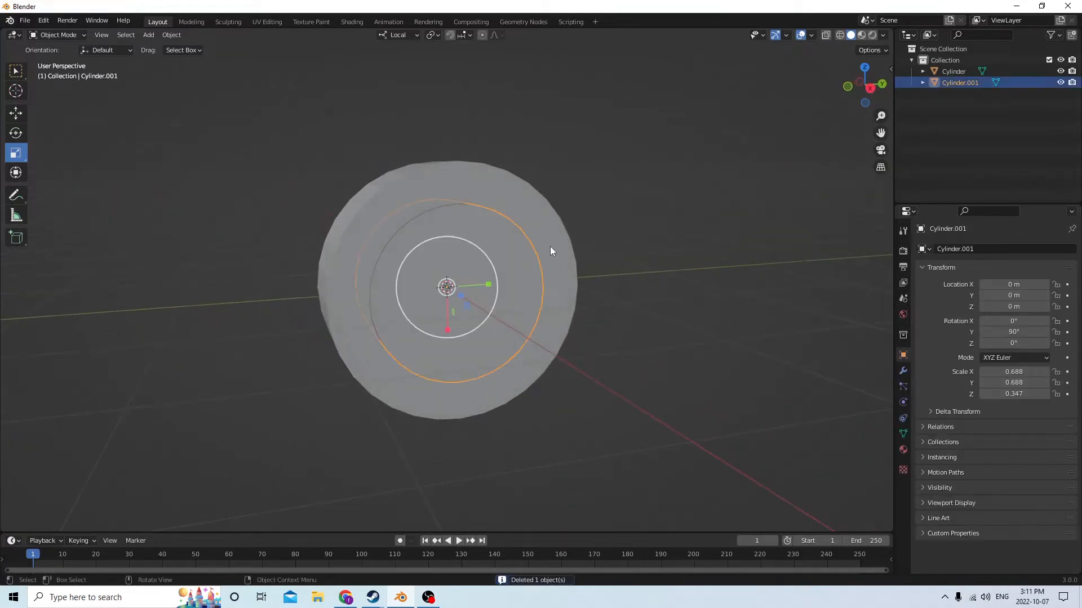
# Scale the inner cylinder down uniformly to about 0.604 in X and Y
pyautogui.moveTo(535, 242); pyautogui.dragTo(599, 241, button='middle')
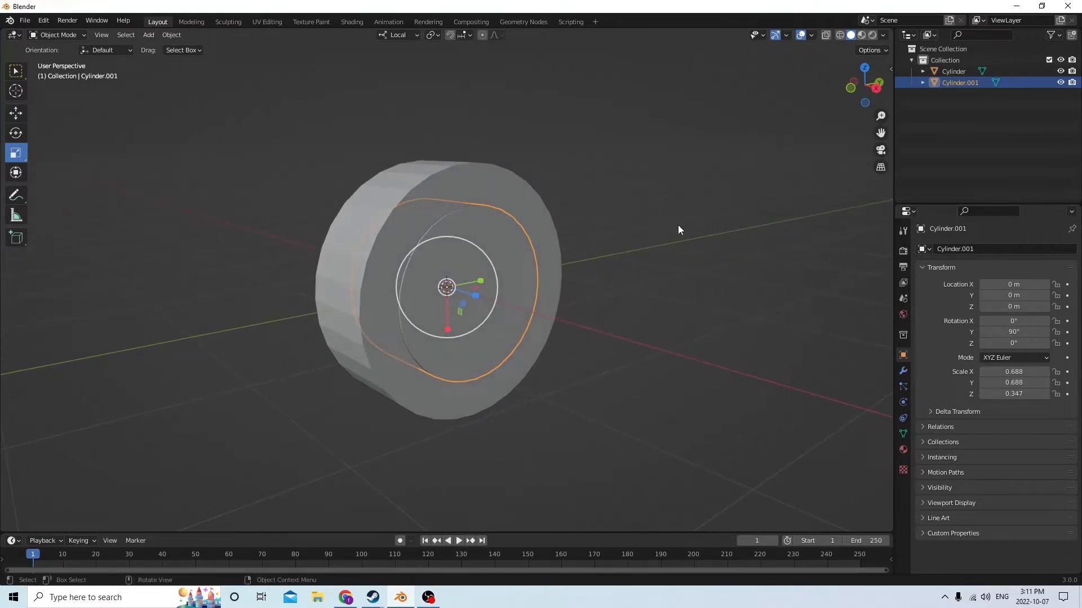
pyautogui.moveTo(804, 185); pyautogui.dragTo(772, 183, button='middle')
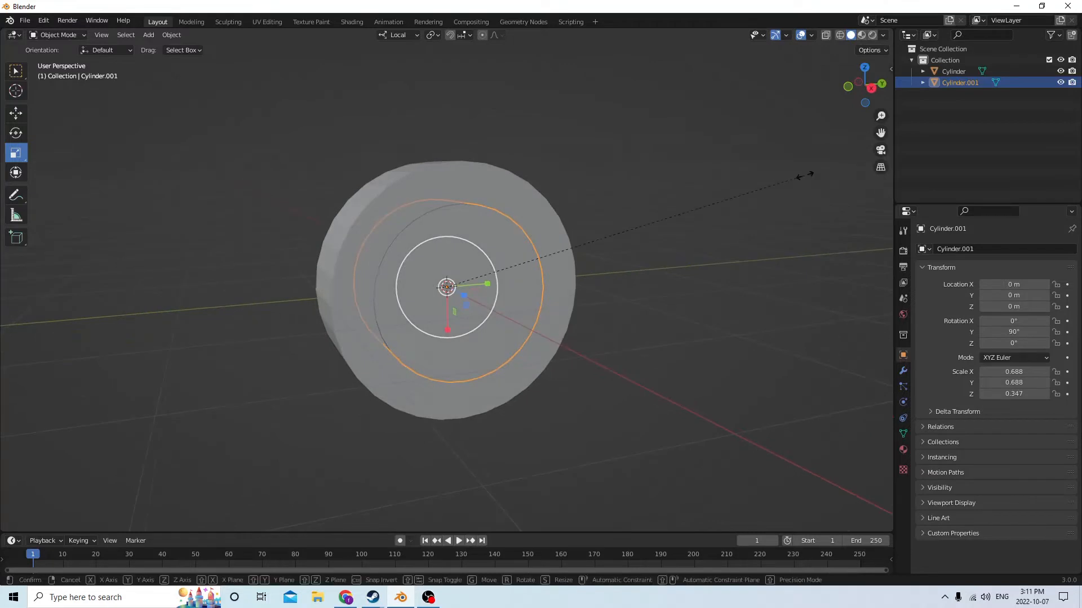
pyautogui.press('s')
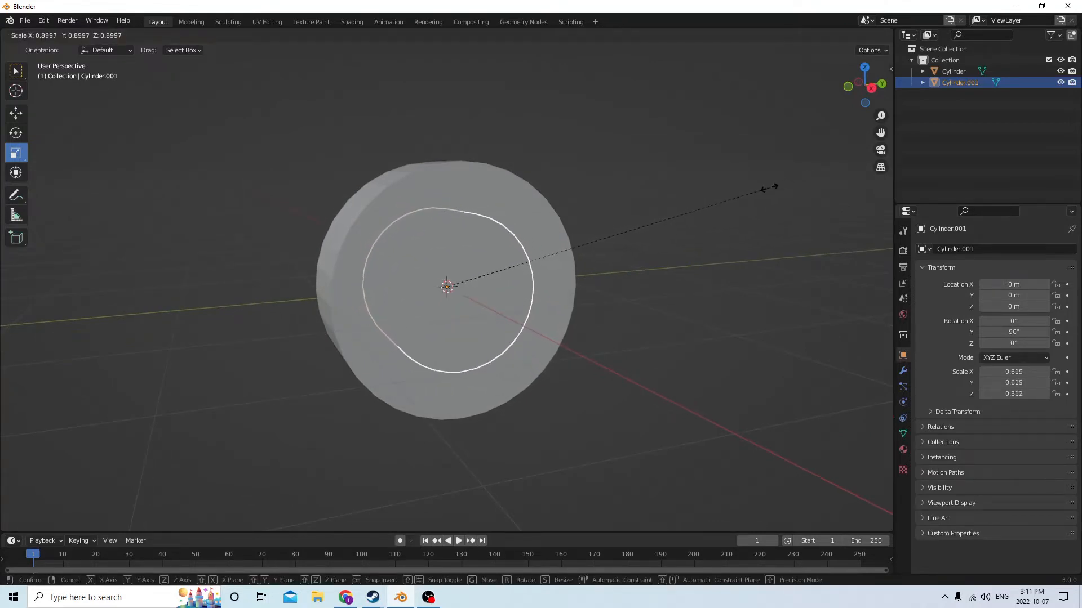
pyautogui.click(763, 188)
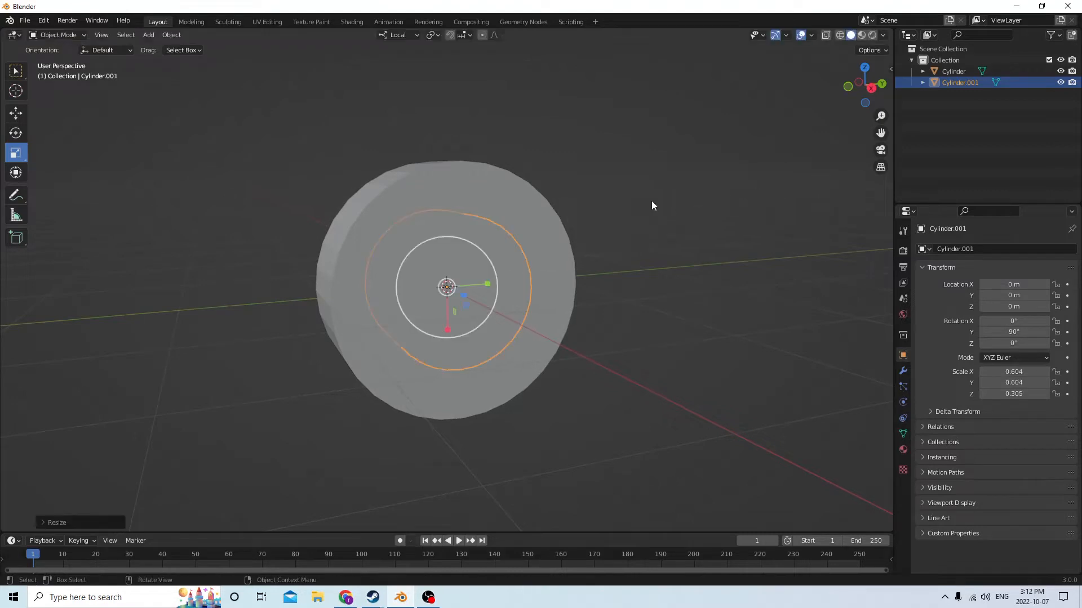
# Stretch the inner cylinder along its local Z axis to a scale of about 0.340
pyautogui.moveTo(652, 205); pyautogui.dragTo(674, 227, button='middle')
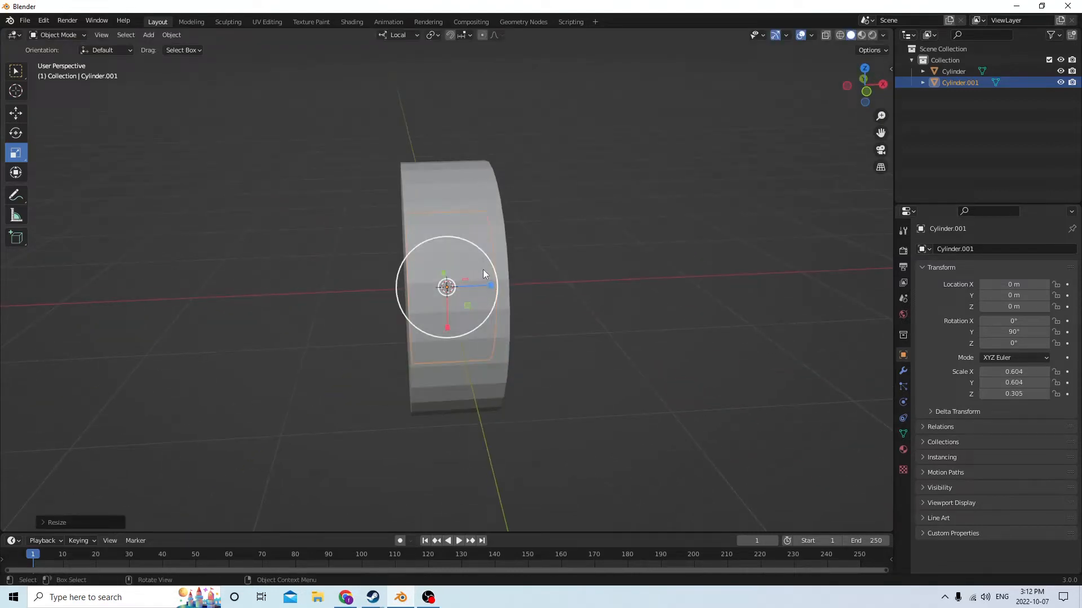
pyautogui.moveTo(490, 285); pyautogui.dragTo(497, 284)
pyautogui.moveTo(497, 284); pyautogui.dragTo(526, 289, button='middle')
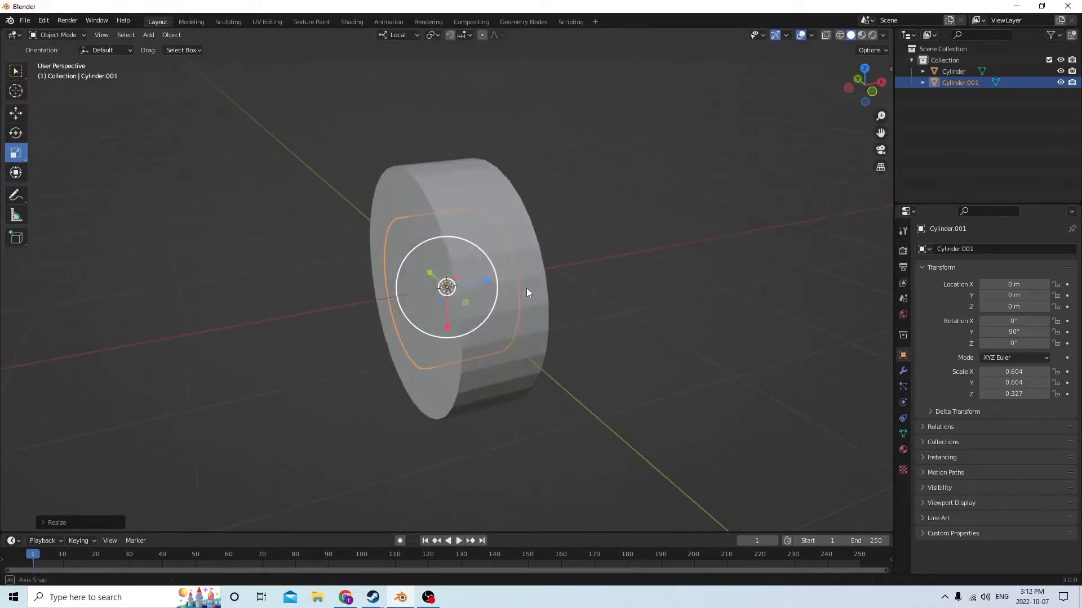
pyautogui.moveTo(488, 280); pyautogui.dragTo(491, 279)
pyautogui.moveTo(490, 279); pyautogui.dragTo(370, 262, button='middle')
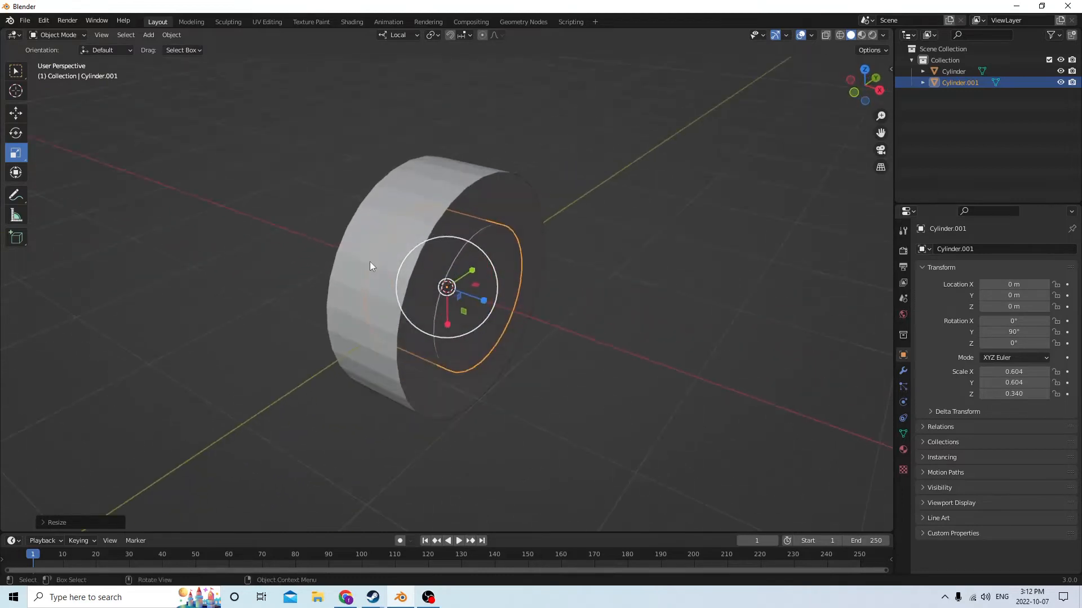
# Duplicate the inner cylinder in place and subtract the copy from the large disc with Bool Tool's Auto Boolean Difference
pyautogui.moveTo(608, 206); pyautogui.dragTo(685, 184, button='middle')
pyautogui.hotkey('shift', 'd')
pyautogui.rightClick(723, 189)
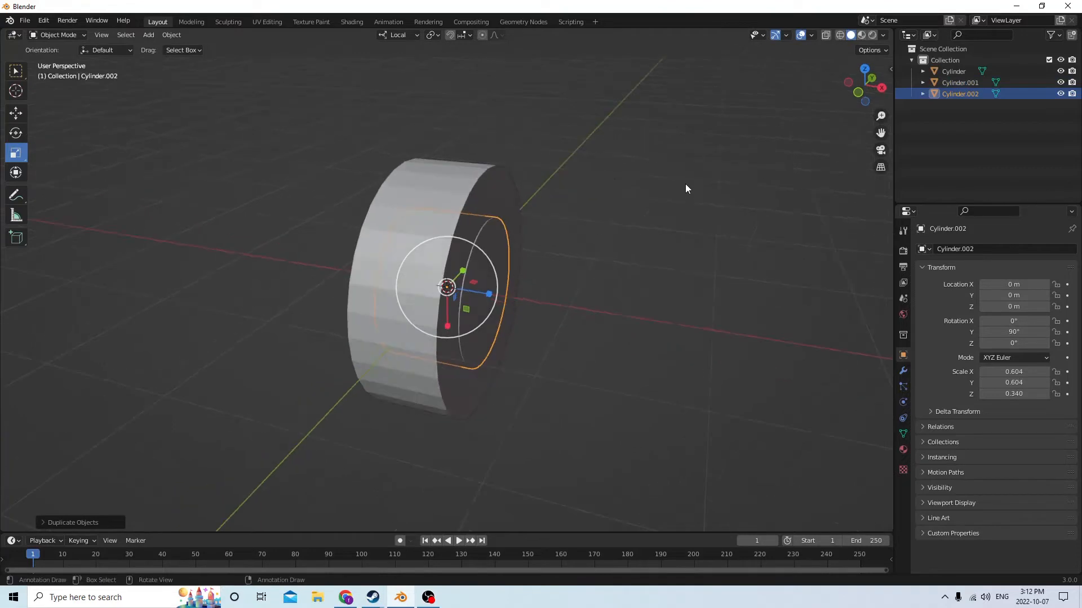
pyautogui.keyDown('shift'); pyautogui.click(465, 173); pyautogui.keyUp('shift')
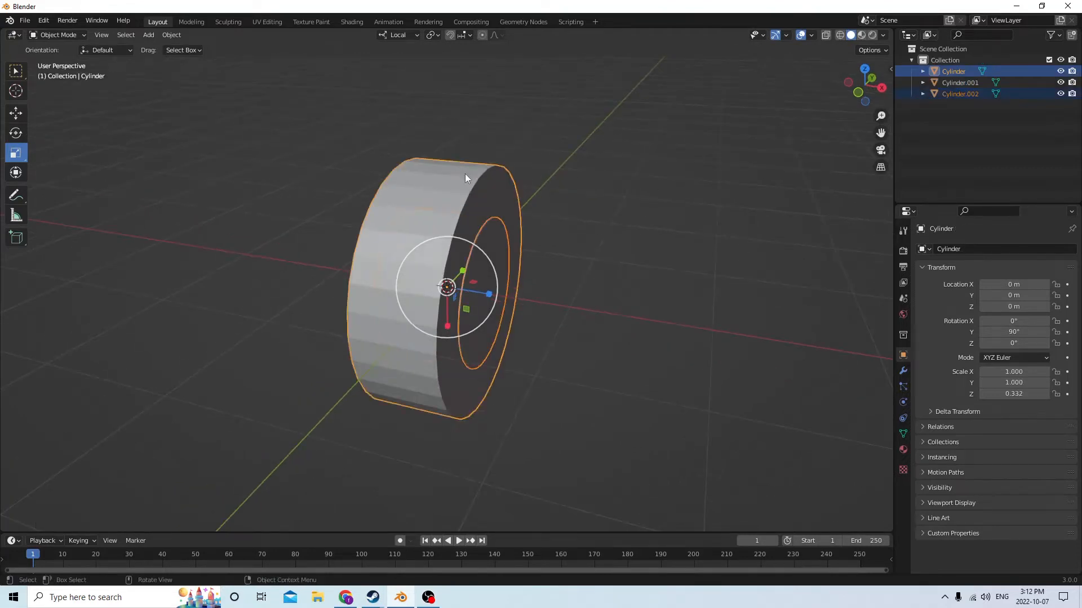
pyautogui.click(170, 36)
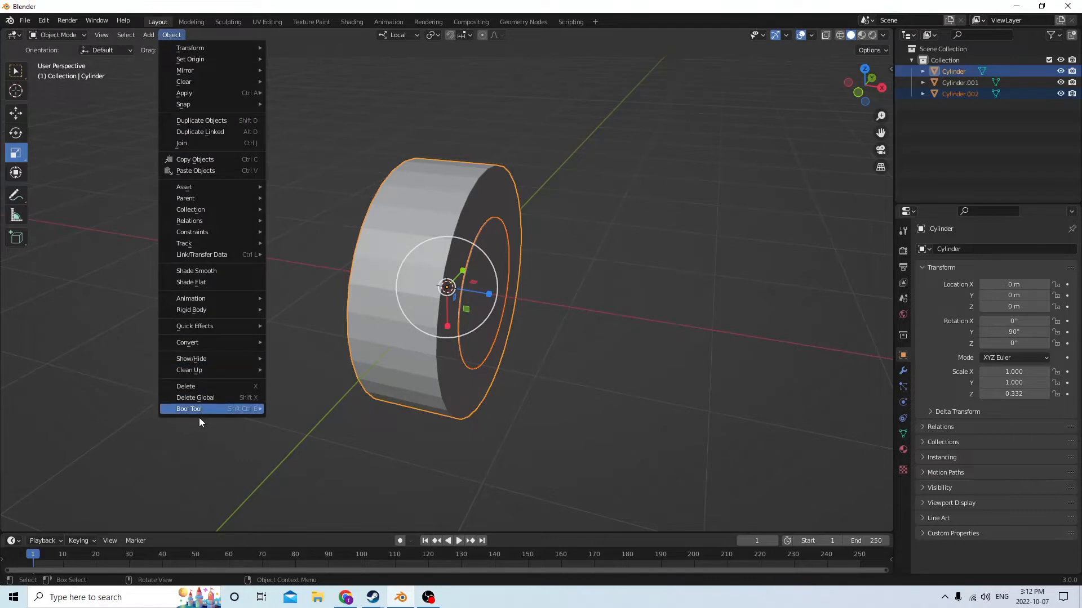
pyautogui.moveTo(201, 411)
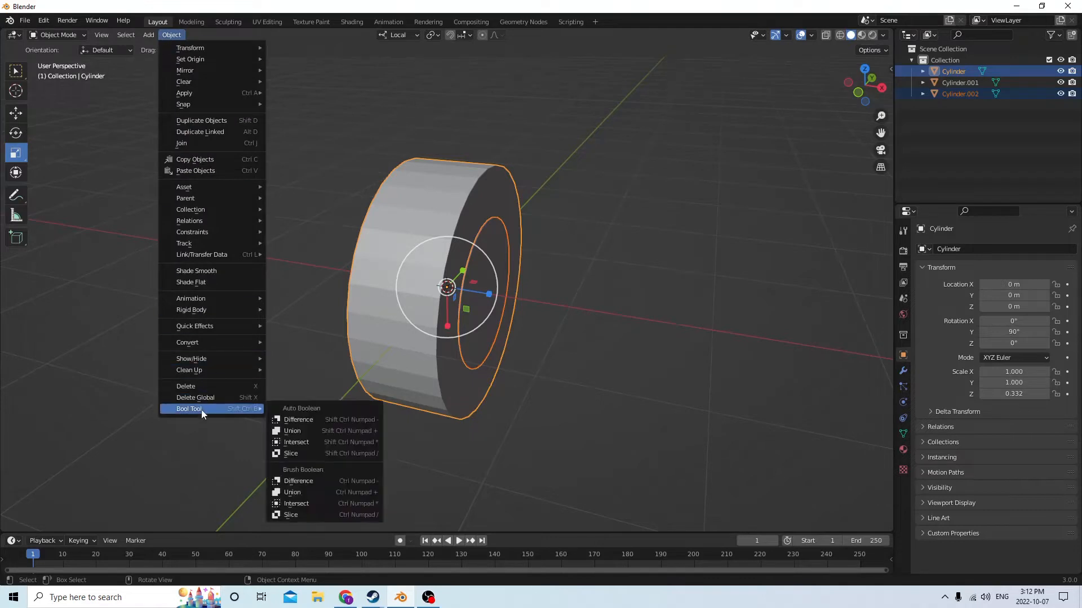
pyautogui.click(307, 420)
pyautogui.moveTo(362, 331); pyautogui.dragTo(585, 297, button='middle')
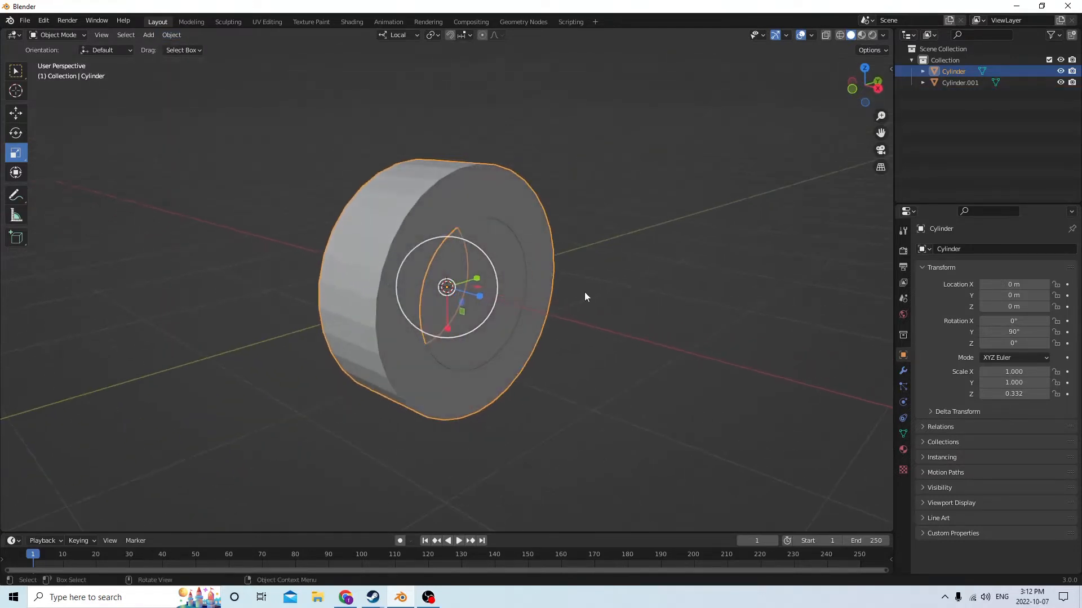
# Temporarily slide the inner cylinder out along its local Z axis to check the hole through the large disc
pyautogui.click(508, 260)
pyautogui.moveTo(492, 262); pyautogui.dragTo(567, 275, button='middle')
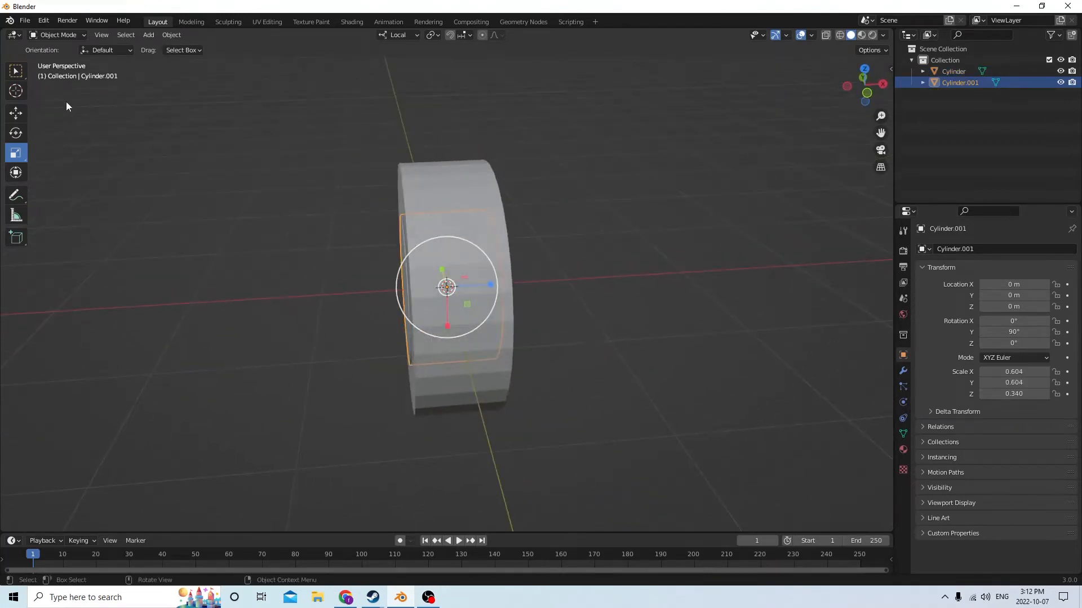
pyautogui.click(16, 113)
pyautogui.moveTo(497, 282); pyautogui.dragTo(341, 238, button='middle')
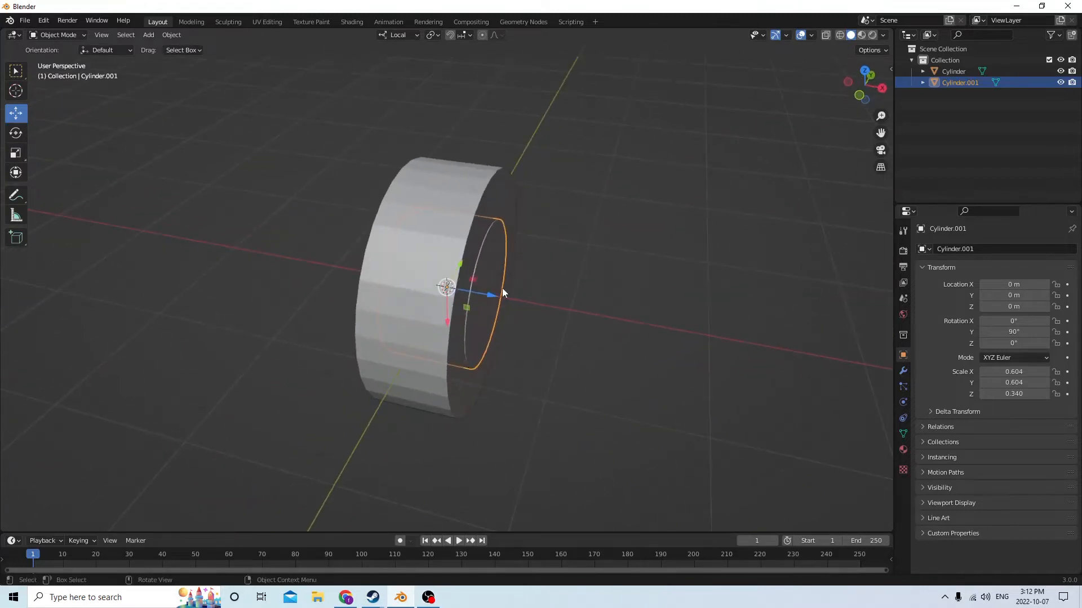
pyautogui.moveTo(489, 296); pyautogui.dragTo(691, 319)
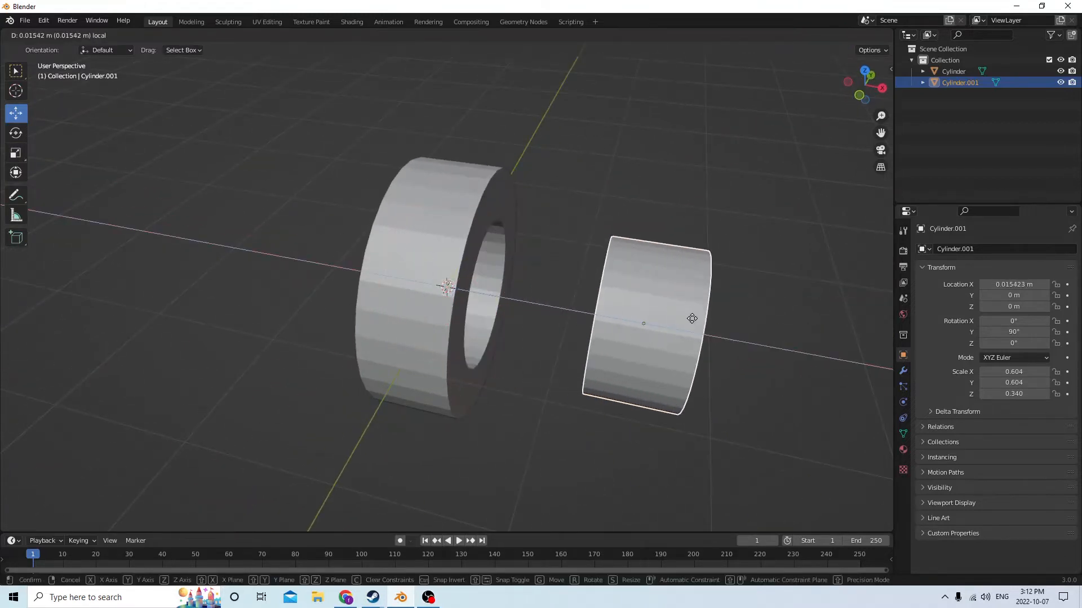
pyautogui.rightClick(691, 317)
pyautogui.moveTo(691, 316); pyautogui.dragTo(485, 254, button='middle')
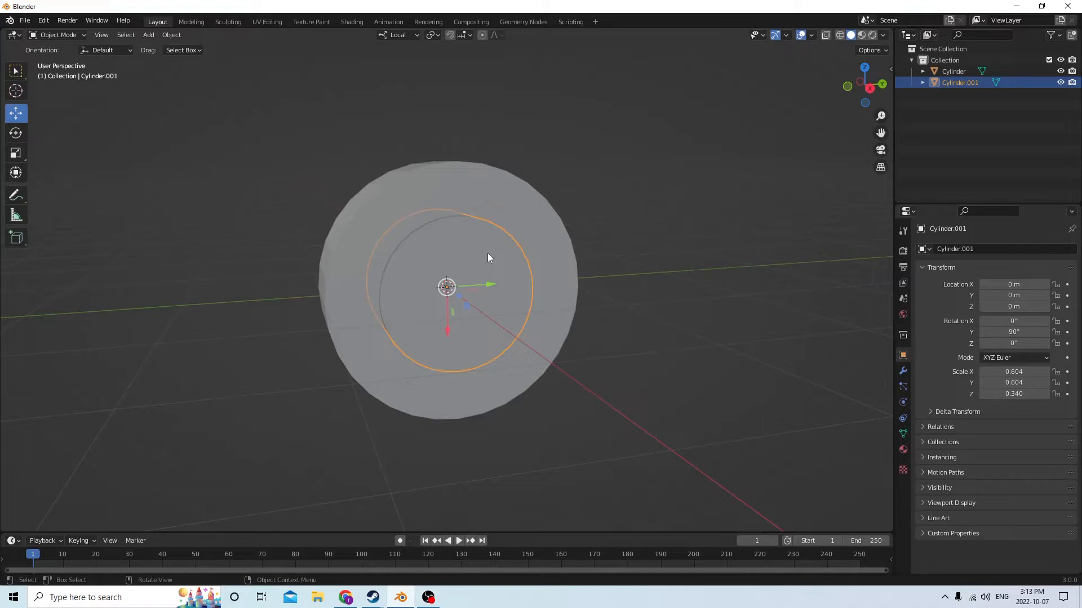
# Enter Edit Mode on the inner cylinder and switch to face selection
pyautogui.moveTo(471, 251); pyautogui.dragTo(398, 255, button='middle')
pyautogui.click(481, 257)
pyautogui.click(467, 272)
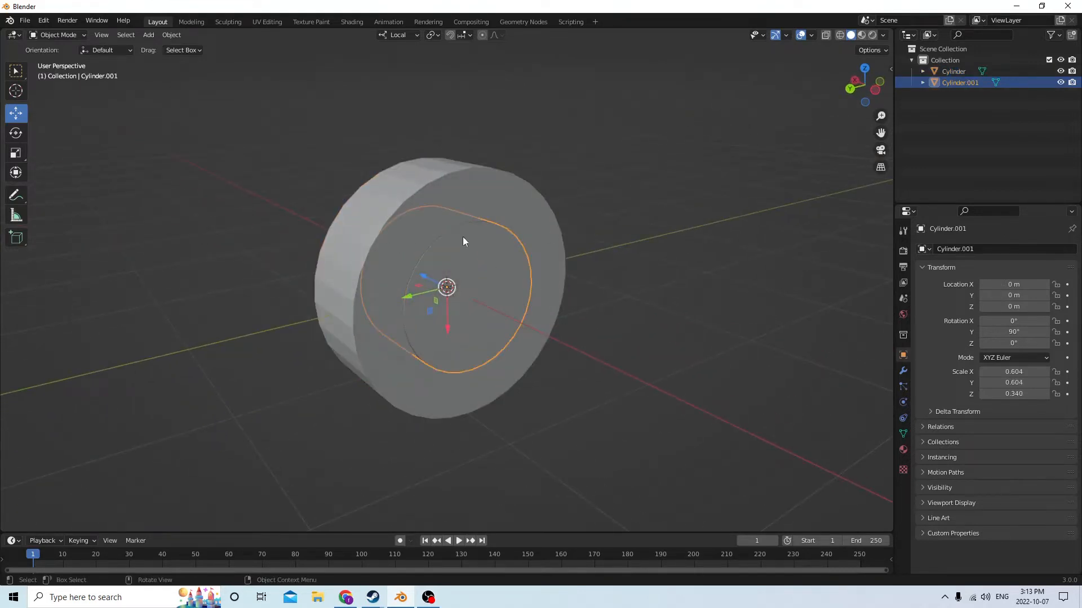
pyautogui.press('Tab')
pyautogui.moveTo(565, 229); pyautogui.dragTo(386, 70, button='middle')
pyautogui.click(118, 35)
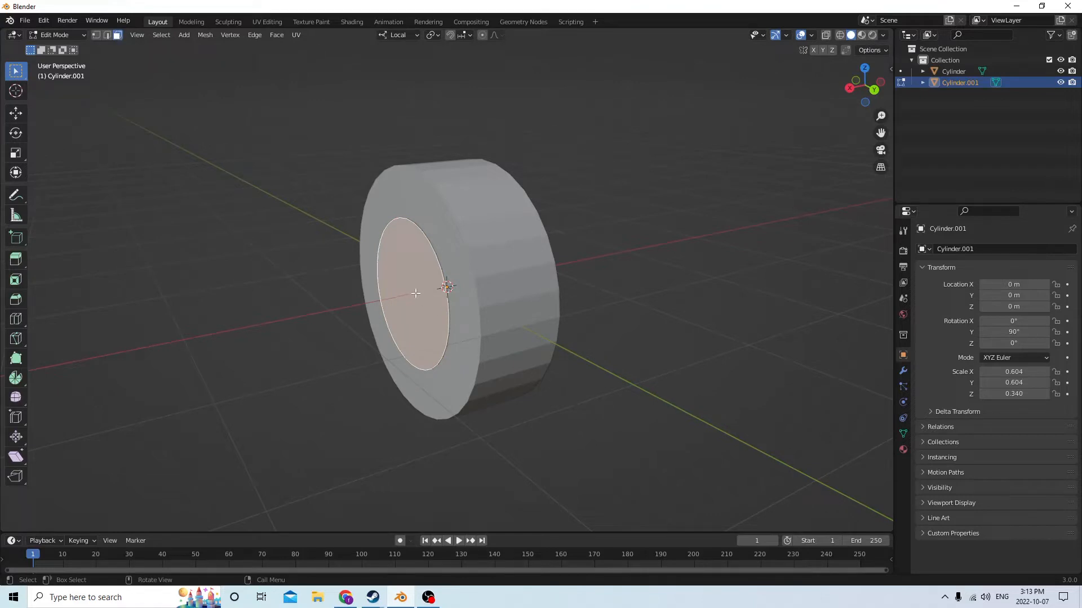
# Select the inner cylinder's round end face and inset it by about 0.092 m to form a thin rim
pyautogui.click(204, 267)
pyautogui.click(405, 285)
pyautogui.moveTo(389, 235); pyautogui.dragTo(459, 278, button='middle')
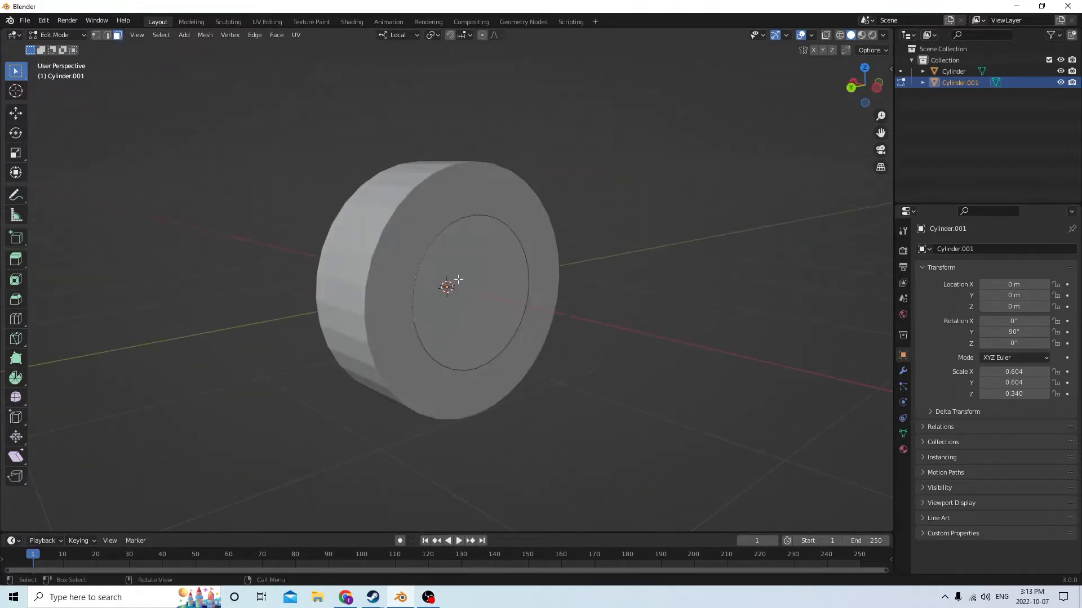
pyautogui.click(495, 296)
pyautogui.moveTo(496, 296); pyautogui.dragTo(369, 268, button='middle')
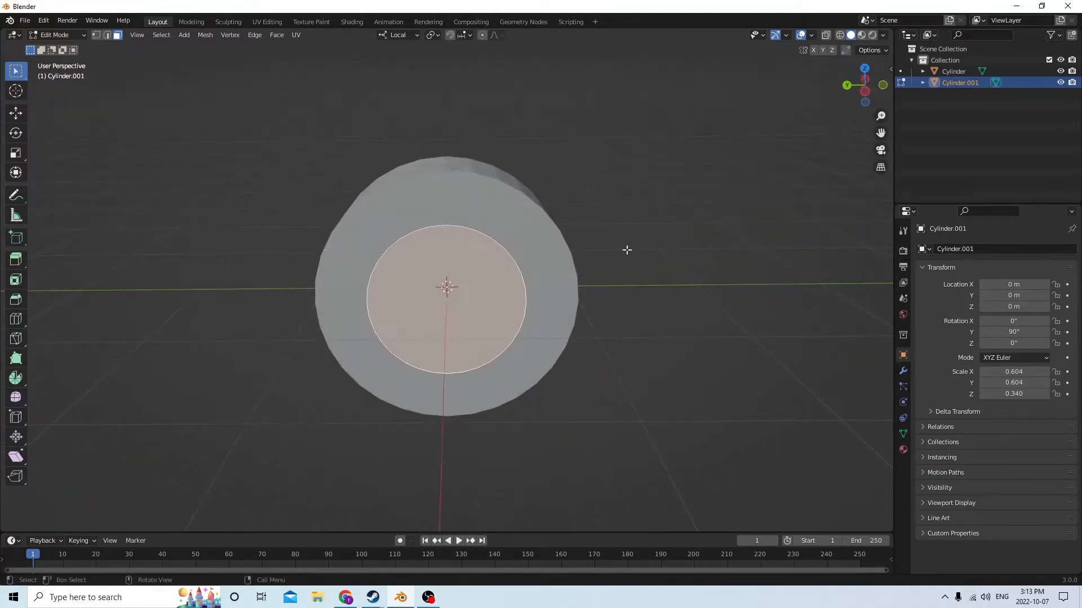
pyautogui.press('i')
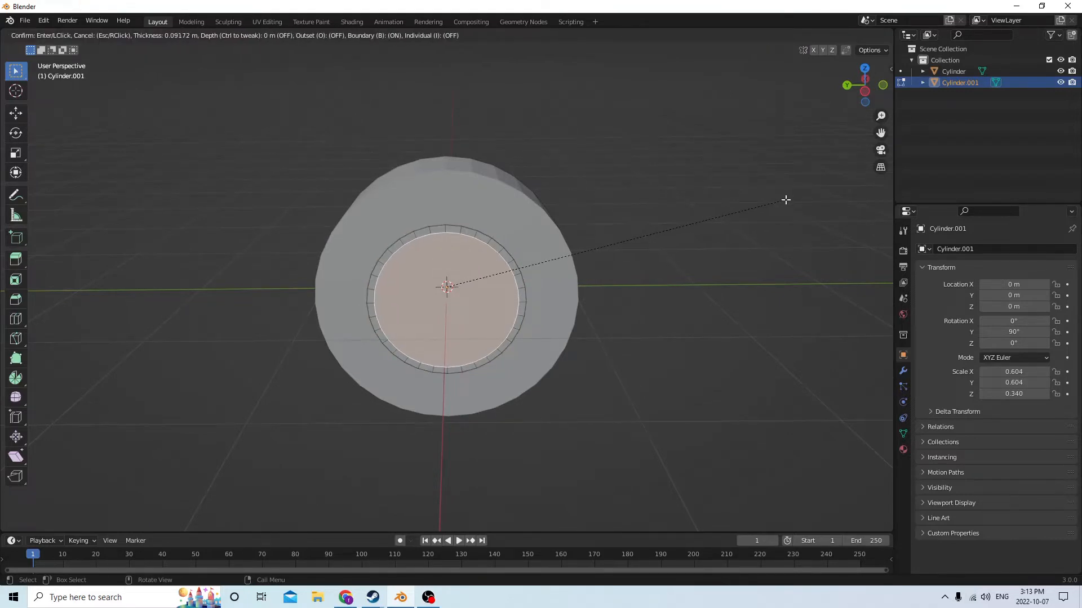
pyautogui.click(786, 200)
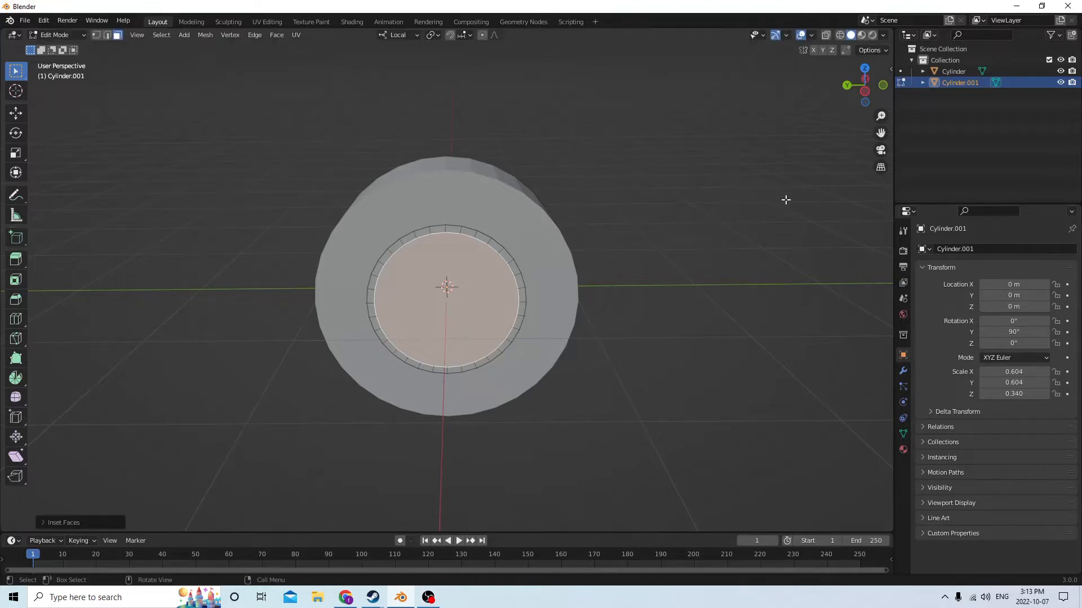
# Inset the round end face again by about 0.571 m, leaving a small hub circle at the center
pyautogui.moveTo(669, 215)
pyautogui.mouseDown(button='middle')
pyautogui.moveTo(841, 214)
pyautogui.moveTo(662, 206)
pyautogui.mouseUp(button='middle')
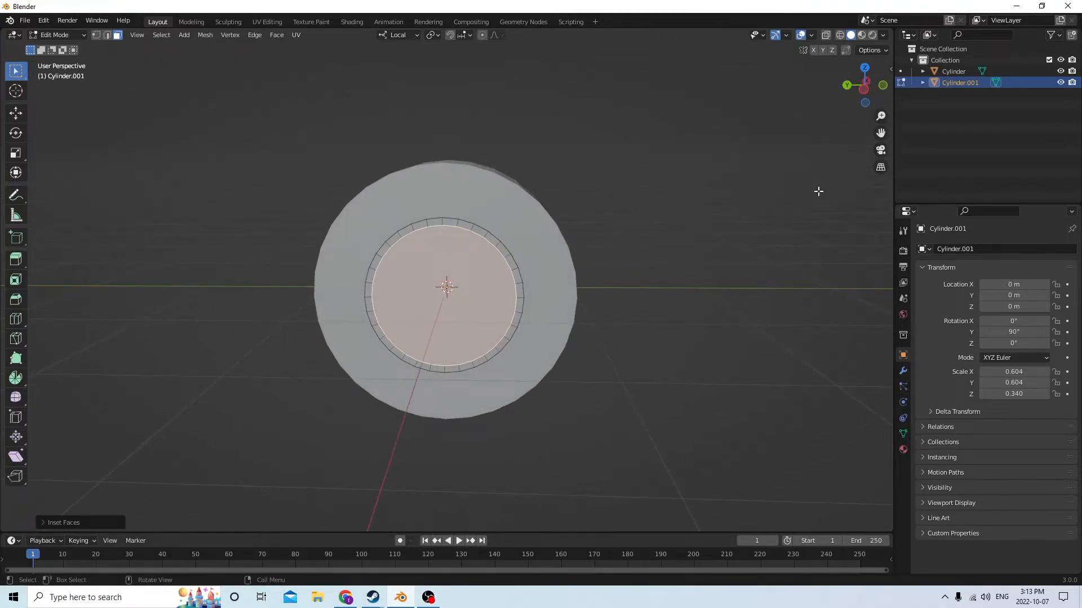
pyautogui.press('i')
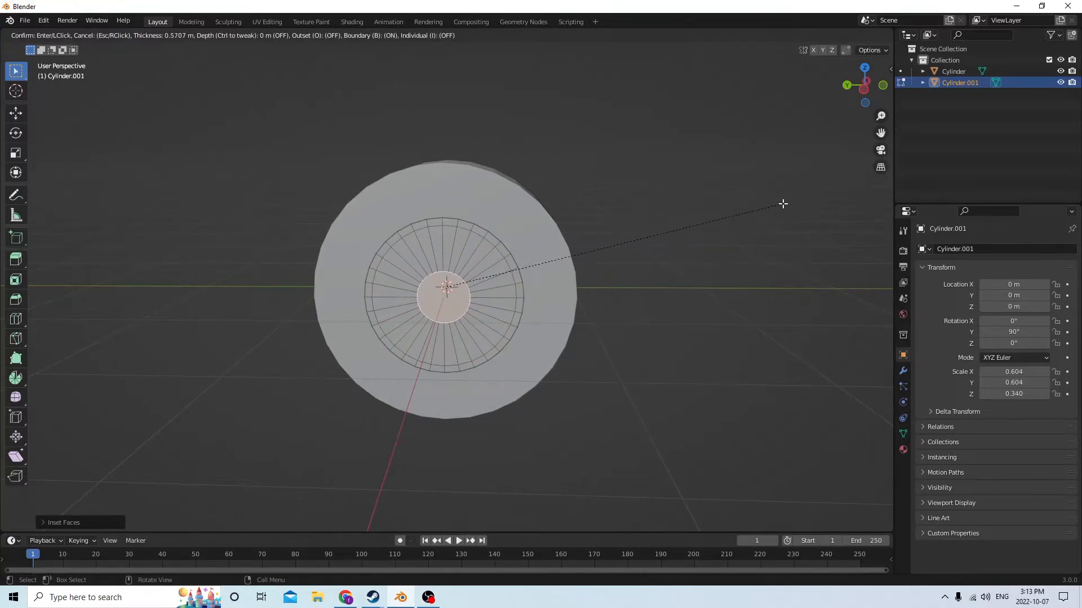
pyautogui.click(783, 204)
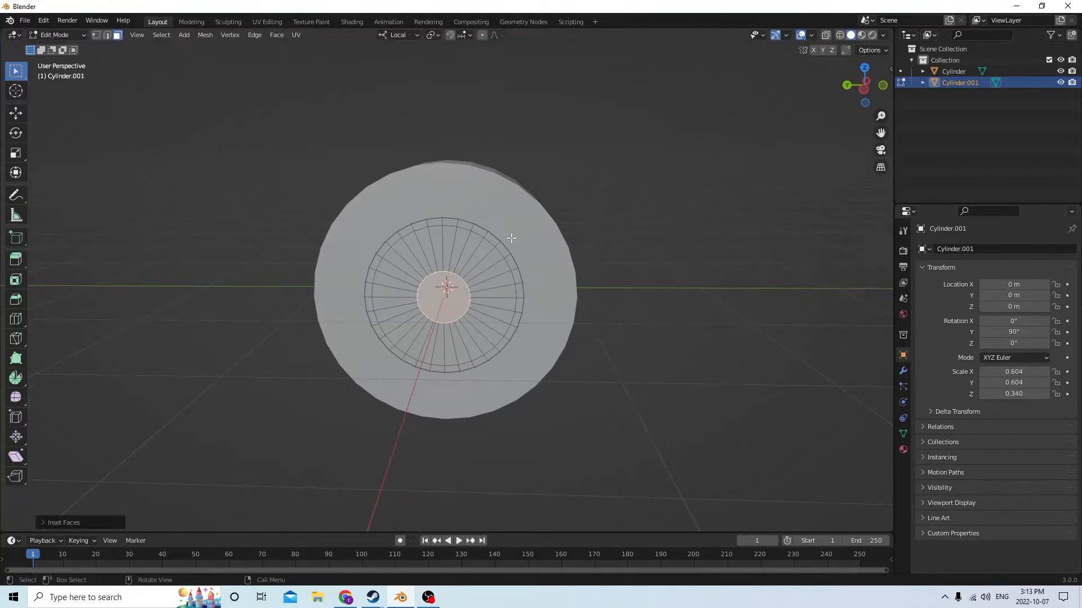
# Select four adjacent wedge faces between the hub and the rim in the upper-left part of the cap
pyautogui.moveTo(572, 222)
pyautogui.mouseDown(button='middle')
pyautogui.moveTo(649, 213)
pyautogui.moveTo(778, 225)
pyautogui.moveTo(561, 224)
pyautogui.mouseUp(button='middle')
pyautogui.moveTo(392, 208); pyautogui.dragTo(442, 253, button='middle')
pyautogui.scroll(3, 393, 210)
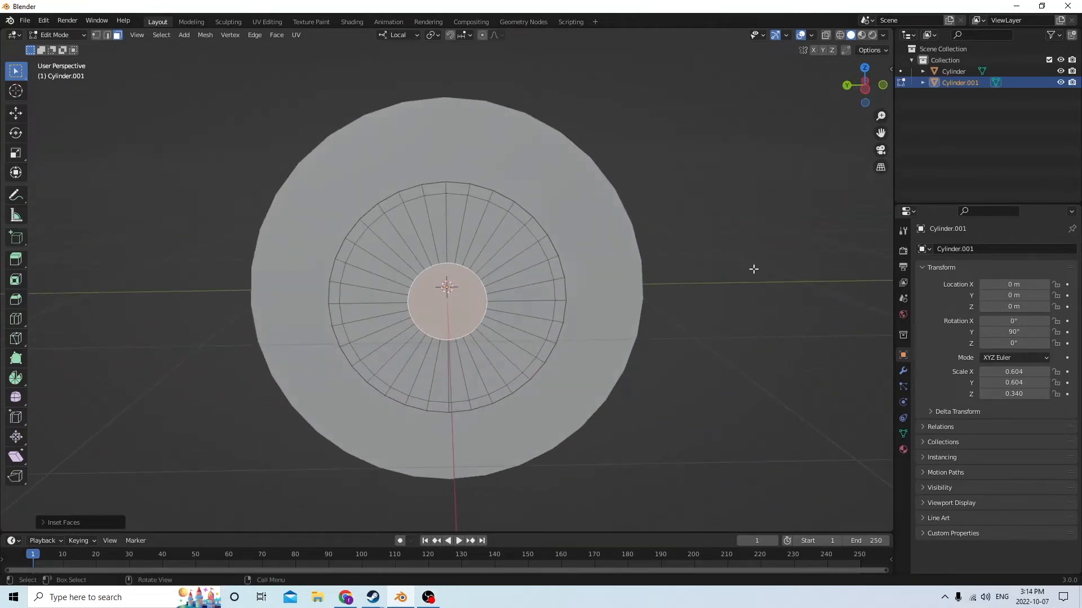
pyautogui.click(422, 224)
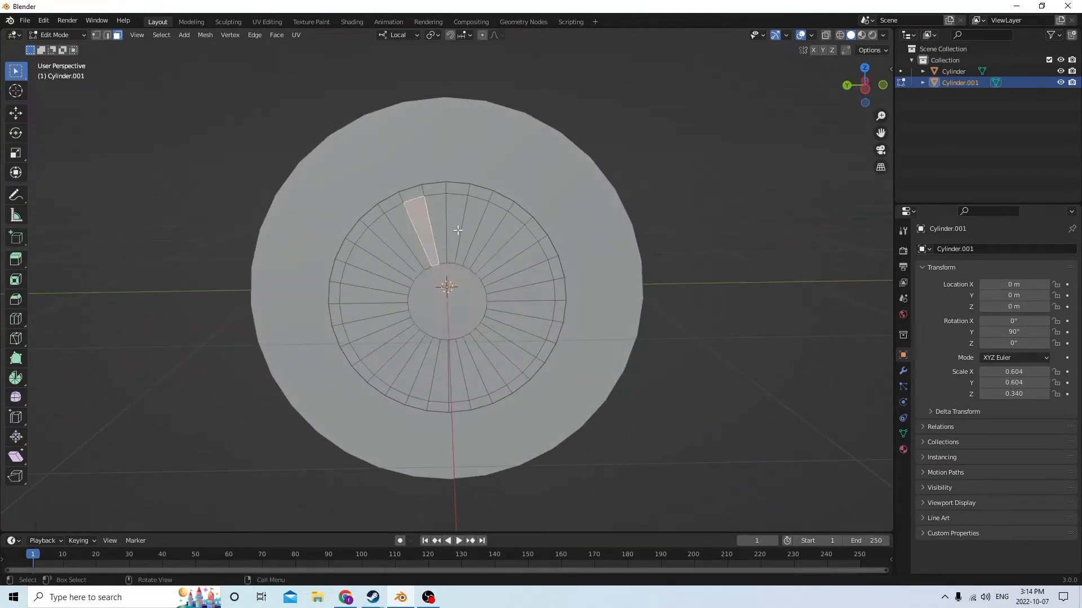
pyautogui.keyDown('shift'); pyautogui.click(408, 237); pyautogui.keyUp('shift')
pyautogui.keyDown('shift'); pyautogui.click(395, 241); pyautogui.keyUp('shift')
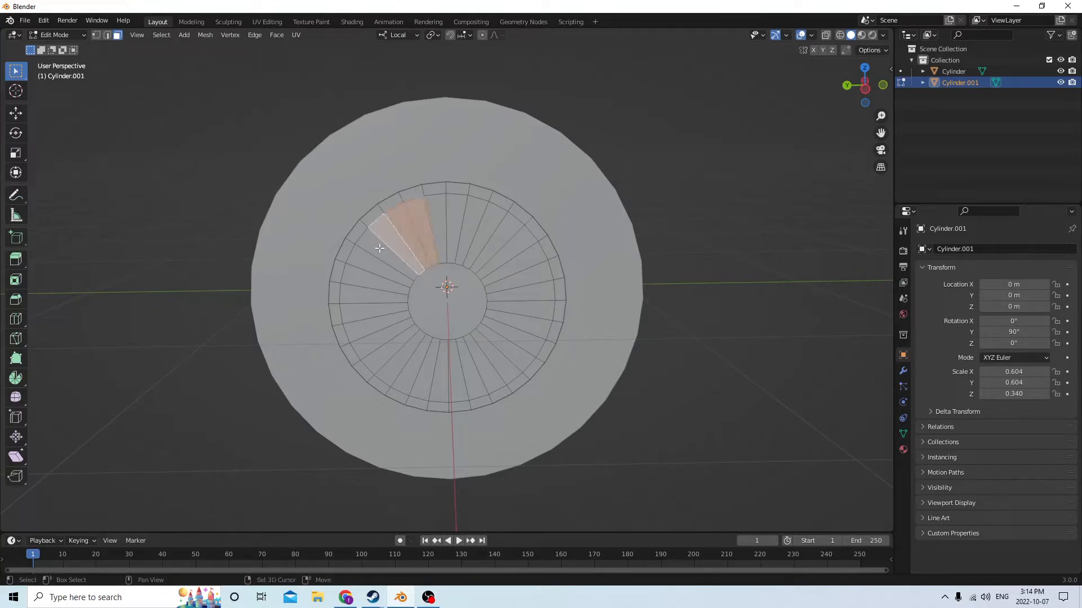
pyautogui.keyDown('shift'); pyautogui.click(374, 254); pyautogui.keyUp('shift')
pyautogui.moveTo(369, 263); pyautogui.dragTo(403, 209, button='middle')
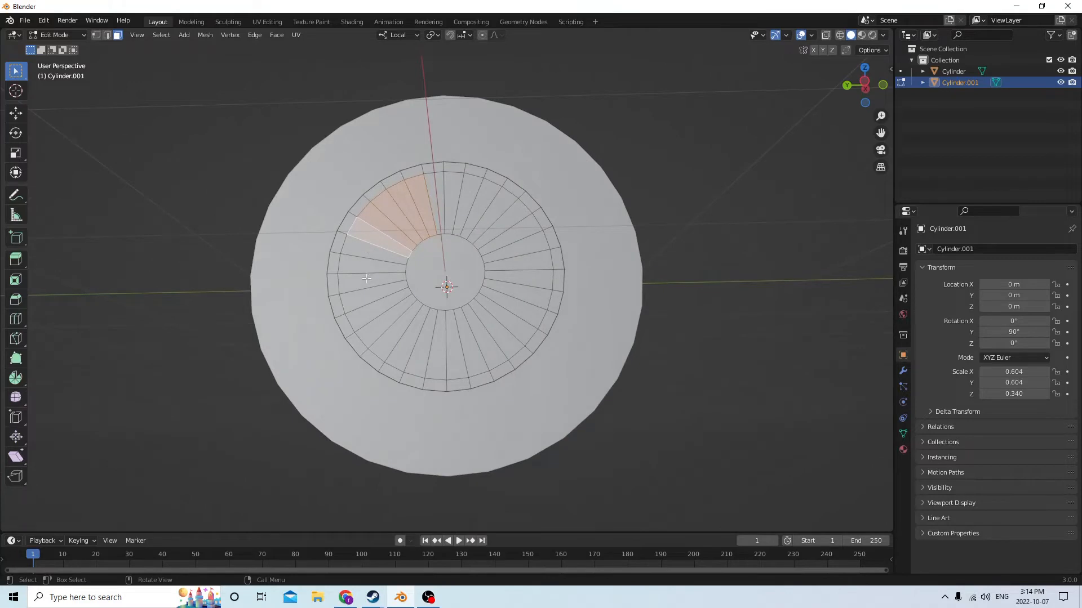
# Add the lower-left and lower-right groups of four adjacent wedge faces to the selection, leaving four faces between groups
pyautogui.keyDown('shift'); pyautogui.click(377, 307); pyautogui.keyUp('shift')
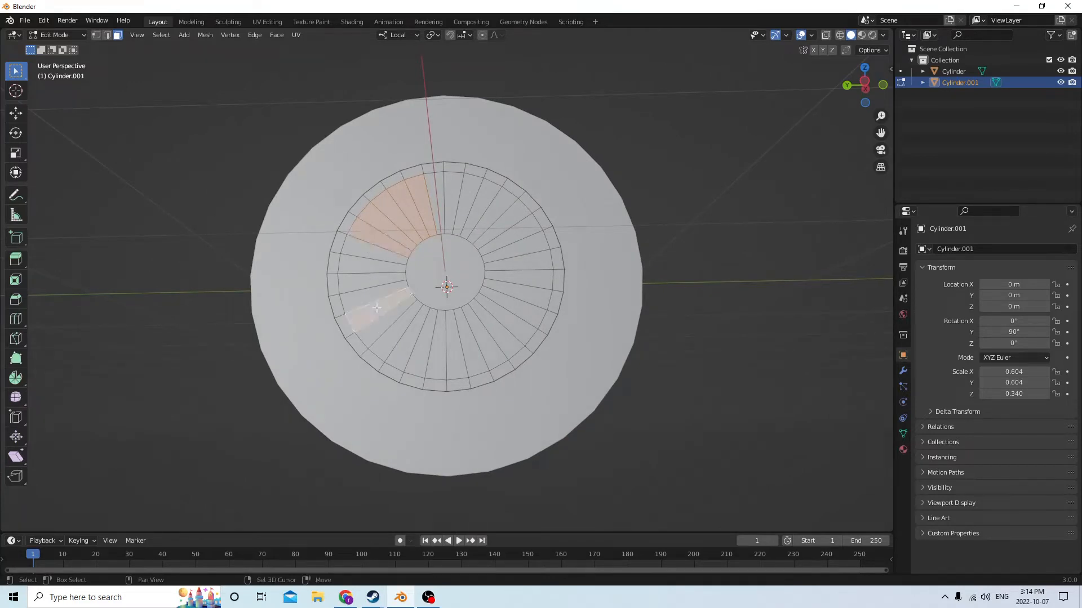
pyautogui.keyDown('shift'); pyautogui.click(386, 323); pyautogui.keyUp('shift')
pyautogui.keyDown('shift'); pyautogui.click(393, 333); pyautogui.keyUp('shift')
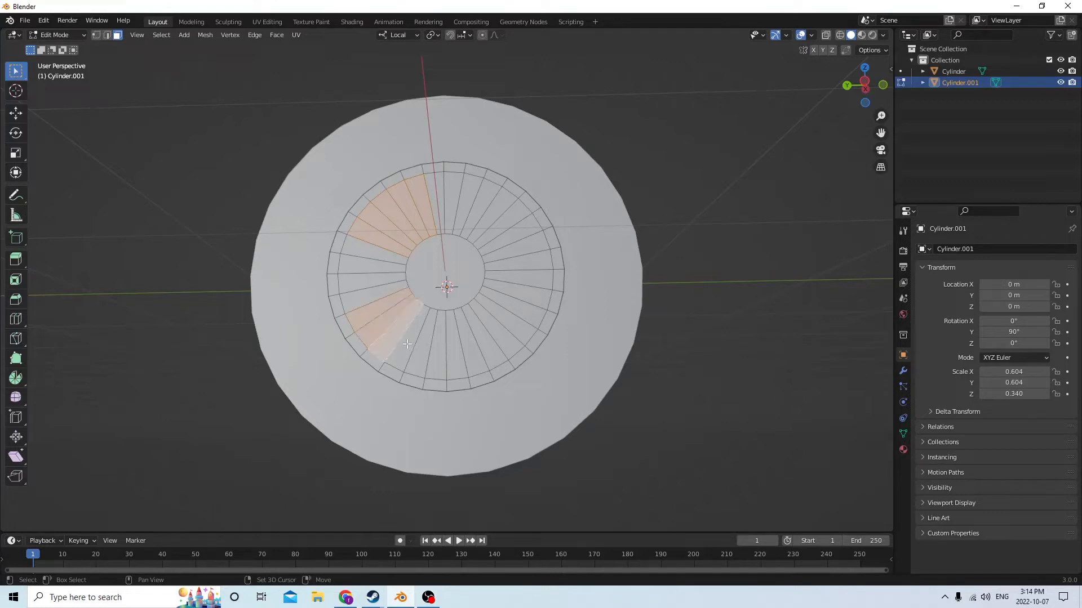
pyautogui.keyDown('shift'); pyautogui.click(410, 343); pyautogui.keyUp('shift')
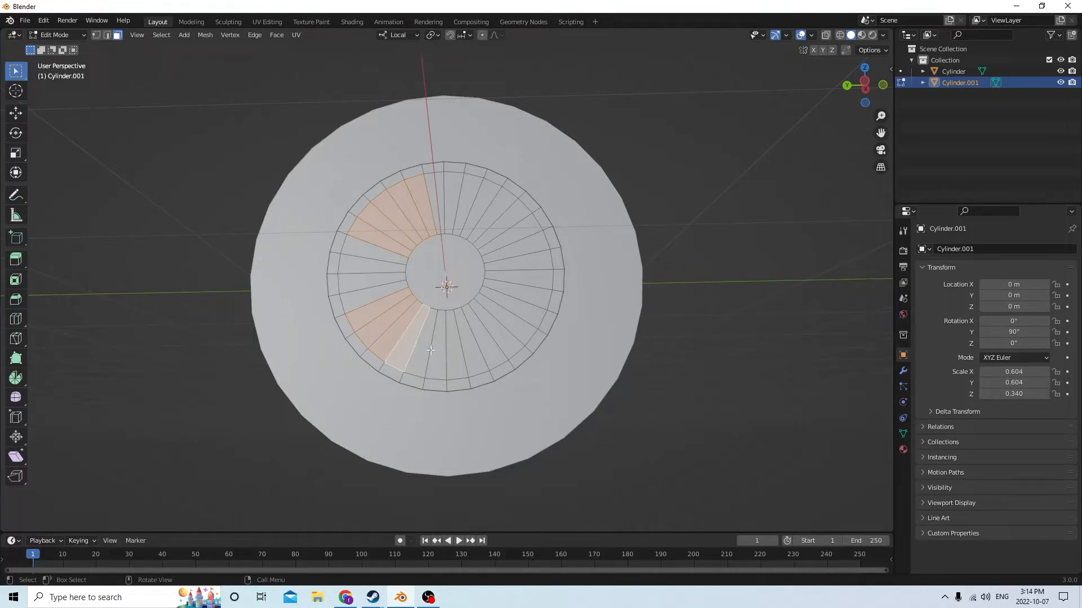
pyautogui.keyDown('shift'); pyautogui.click(488, 345); pyautogui.keyUp('shift')
pyautogui.keyDown('shift'); pyautogui.click(501, 331); pyautogui.keyUp('shift')
pyautogui.keyDown('shift'); pyautogui.click(514, 305); pyautogui.keyUp('shift')
pyautogui.keyDown('shift'); pyautogui.click(514, 290); pyautogui.keyUp('shift')
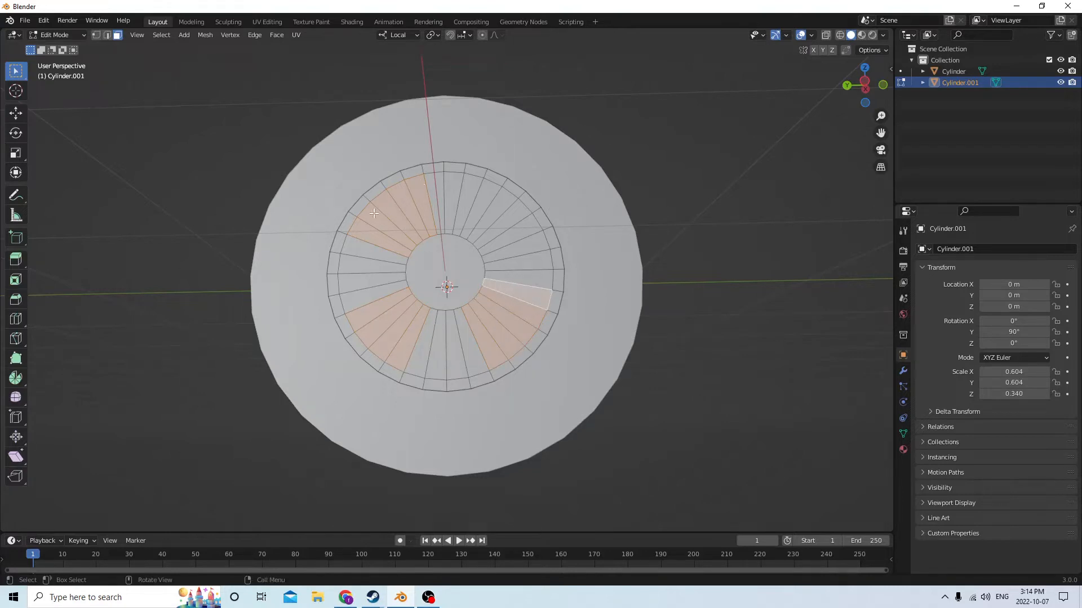
# Deselect the extra upper-left wedge to complete four groups of four with the upper-right wedges, and delete the selected faces
pyautogui.keyDown('shift'); pyautogui.click(419, 193); pyautogui.keyUp('shift')
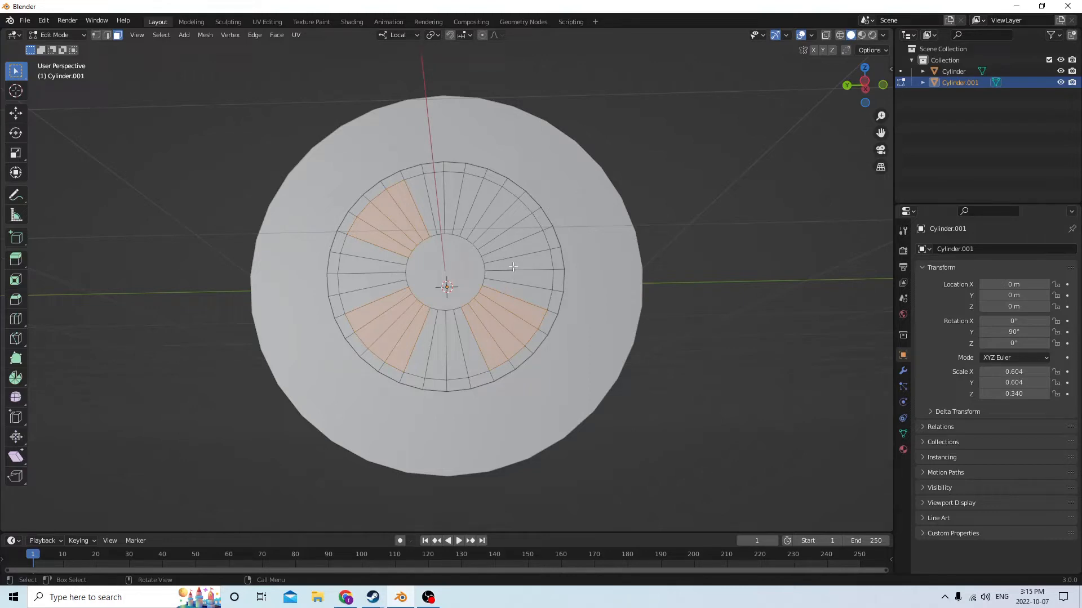
pyautogui.keyDown('shift'); pyautogui.click(506, 239); pyautogui.keyUp('shift')
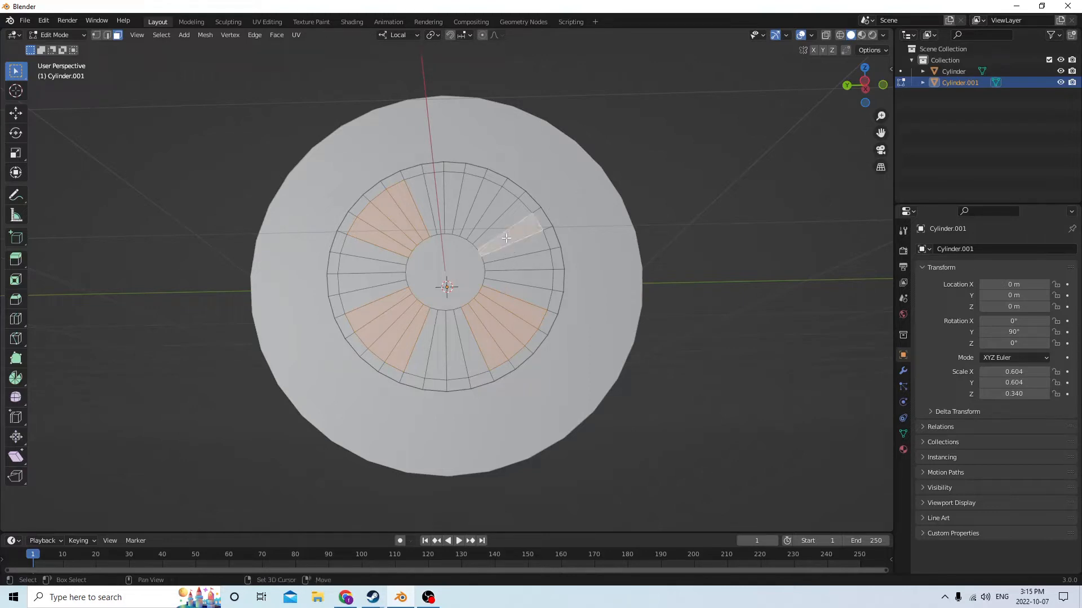
pyautogui.keyDown('shift'); pyautogui.click(490, 220); pyautogui.keyUp('shift')
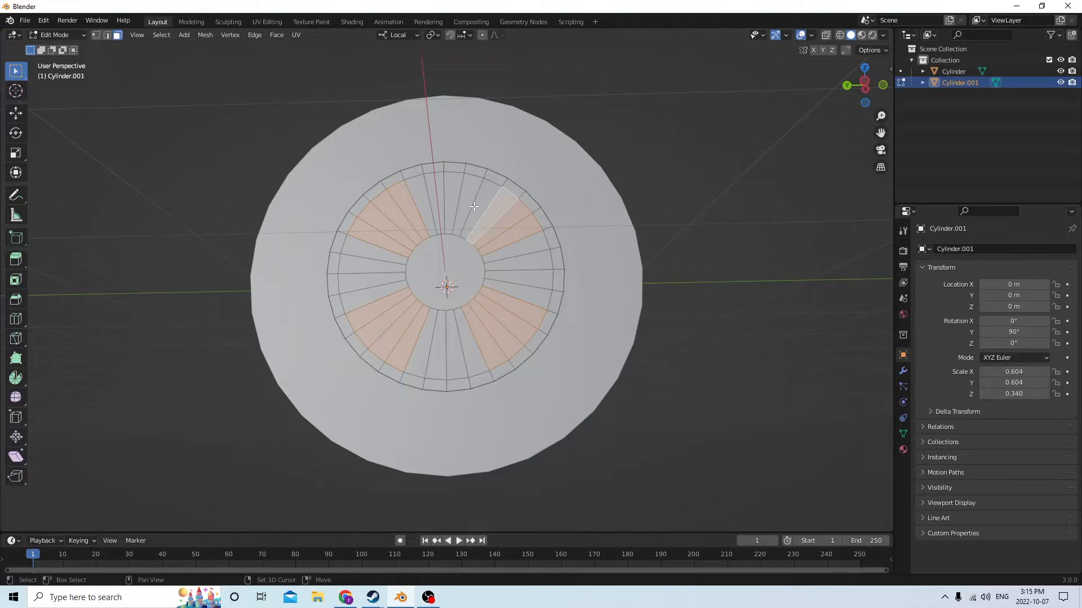
pyautogui.keyDown('shift'); pyautogui.click(478, 216); pyautogui.keyUp('shift')
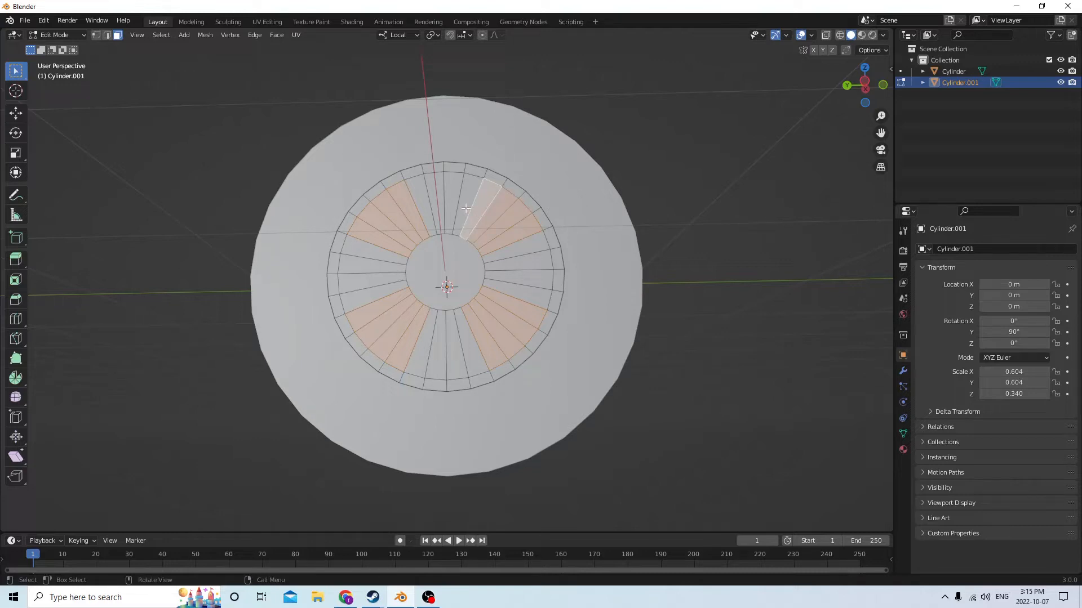
pyautogui.moveTo(761, 152); pyautogui.dragTo(745, 179, button='middle')
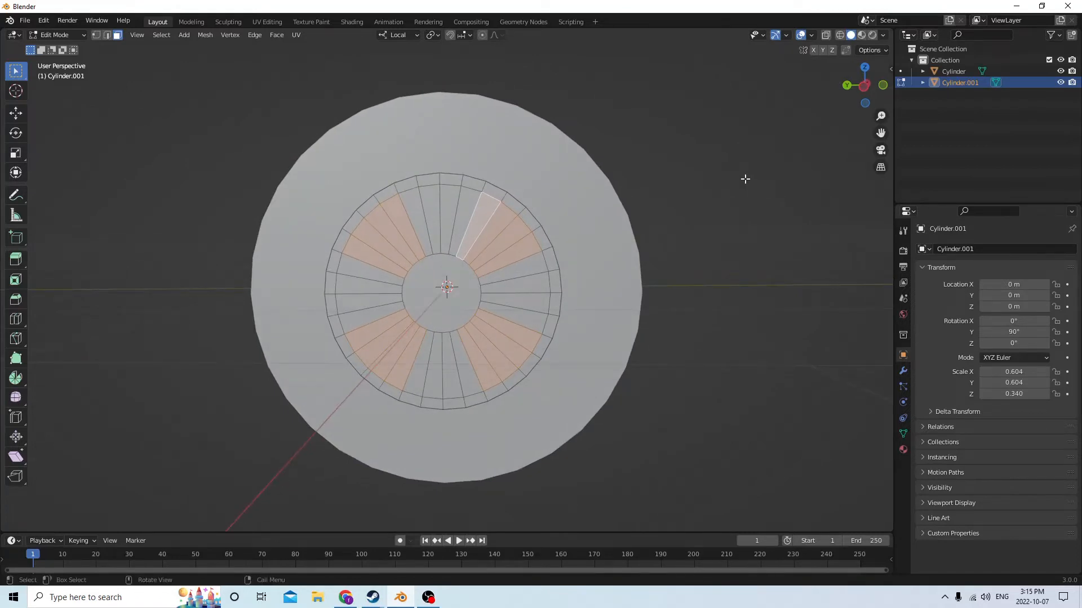
pyautogui.press('x')
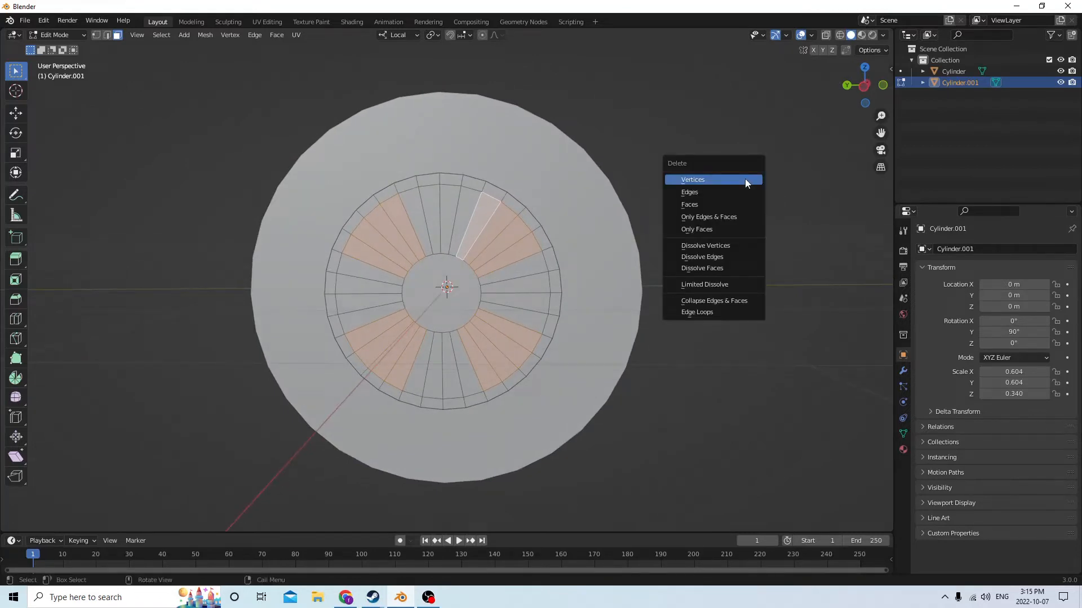
pyautogui.click(729, 203)
# Select the upper-left and lower-left groups of four wedge faces on the far end cap, visible through the openings
pyautogui.moveTo(728, 198); pyautogui.dragTo(706, 186, button='middle')
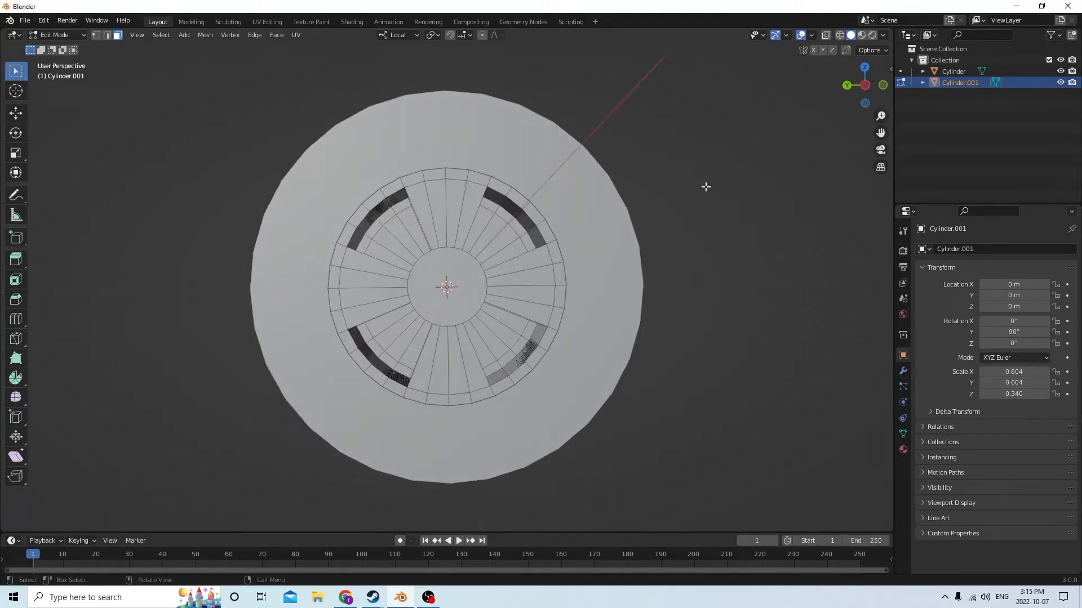
pyautogui.keyDown('shift'); pyautogui.click(416, 226); pyautogui.keyUp('shift')
pyautogui.keyDown('shift'); pyautogui.click(401, 232); pyautogui.keyUp('shift')
pyautogui.keyDown('shift'); pyautogui.click(391, 244); pyautogui.keyUp('shift')
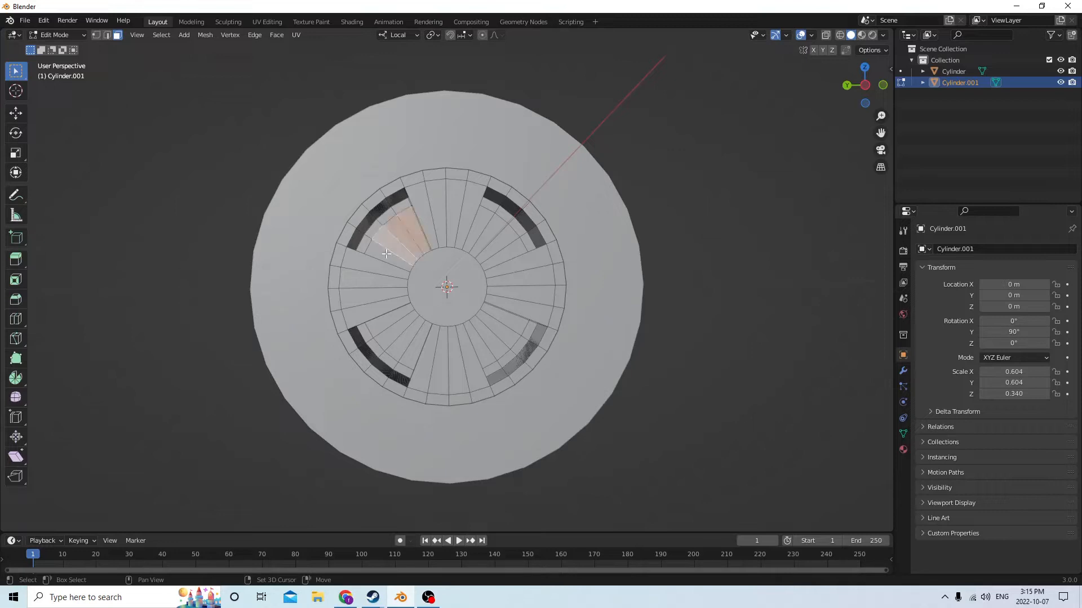
pyautogui.keyDown('shift'); pyautogui.click(388, 255); pyautogui.keyUp('shift')
pyautogui.keyDown('shift'); pyautogui.click(389, 319); pyautogui.keyUp('shift')
pyautogui.keyDown('shift'); pyautogui.click(397, 336); pyautogui.keyUp('shift')
pyautogui.keyDown('shift'); pyautogui.click(408, 345); pyautogui.keyUp('shift')
pyautogui.keyDown('shift'); pyautogui.click(416, 346); pyautogui.keyUp('shift')
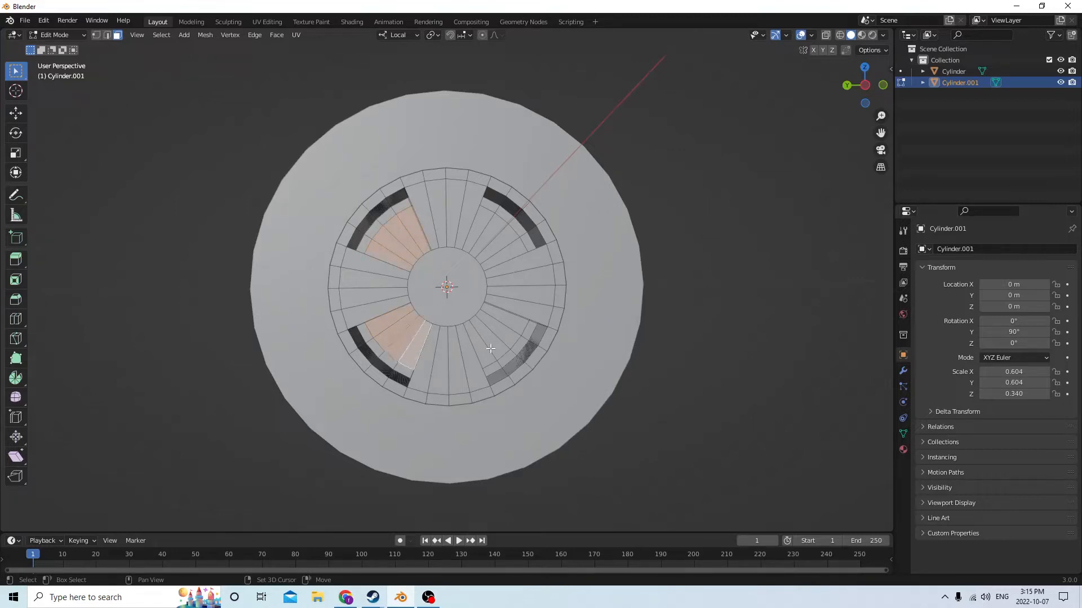
# Add the far cap's lower-right and upper-right groups of four wedges to the selection and delete all the selected faces
pyautogui.keyDown('shift'); pyautogui.click(486, 349); pyautogui.keyUp('shift')
pyautogui.keyDown('shift'); pyautogui.click(500, 338); pyautogui.keyUp('shift')
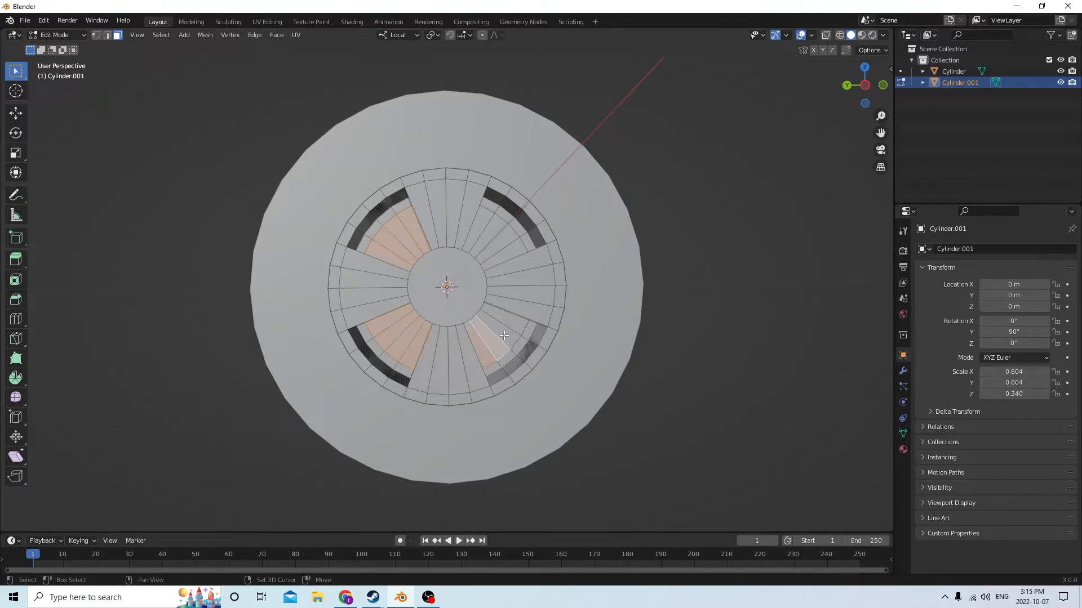
pyautogui.keyDown('shift'); pyautogui.click(505, 323); pyautogui.keyUp('shift')
pyautogui.keyDown('shift'); pyautogui.click(510, 318); pyautogui.keyUp('shift')
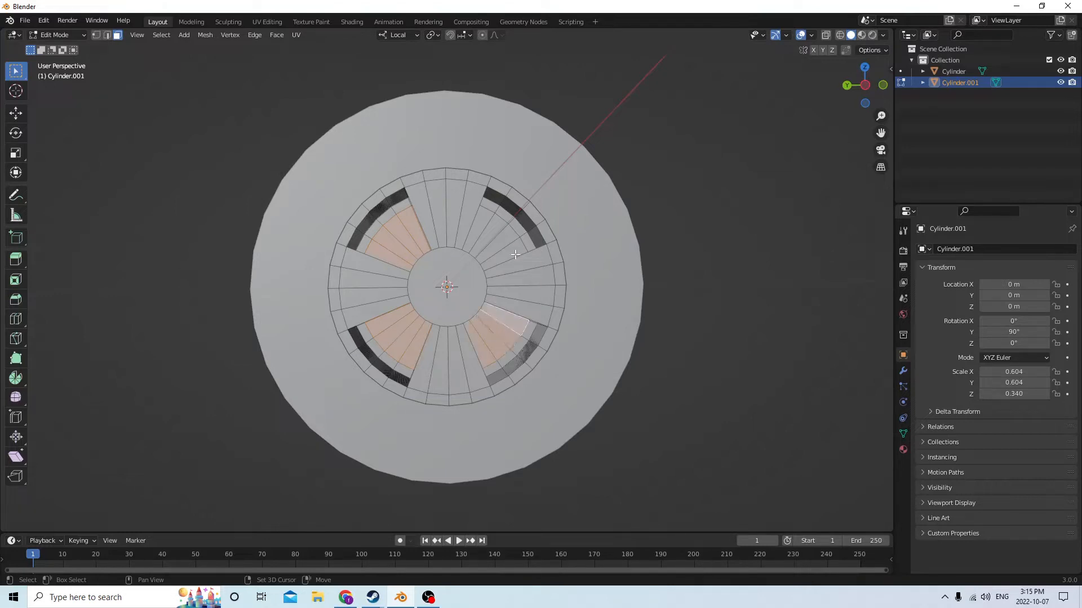
pyautogui.keyDown('shift'); pyautogui.click(513, 252); pyautogui.keyUp('shift')
pyautogui.keyDown('shift'); pyautogui.click(502, 240); pyautogui.keyUp('shift')
pyautogui.keyDown('shift'); pyautogui.click(493, 231); pyautogui.keyUp('shift')
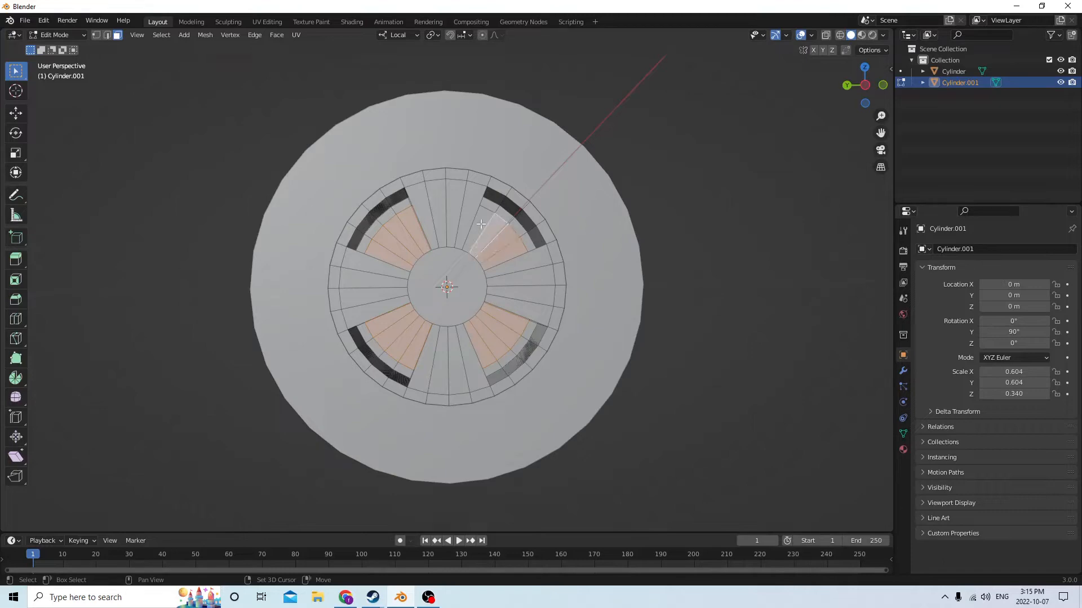
pyautogui.keyDown('shift'); pyautogui.click(481, 224); pyautogui.keyUp('shift')
pyautogui.moveTo(572, 200); pyautogui.dragTo(615, 224, button='middle')
pyautogui.press('x')
pyautogui.click(539, 225)
# Select the circular hub face on the near end of the inner cylinder
pyautogui.moveTo(507, 286); pyautogui.dragTo(480, 285, button='middle')
pyautogui.click(460, 296)
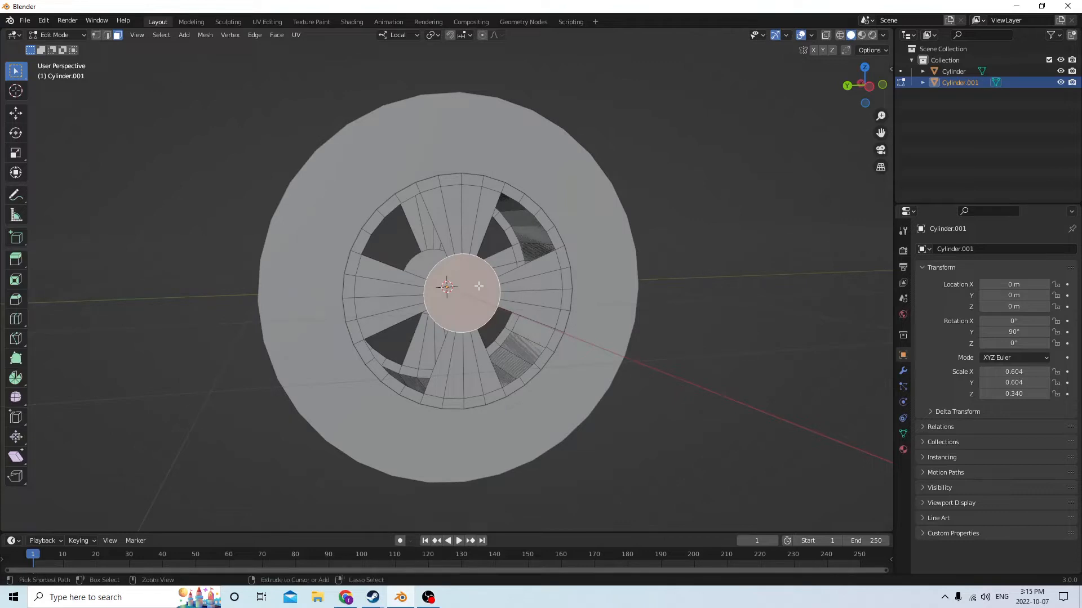
pyautogui.hotkey('ctrl', 'b')
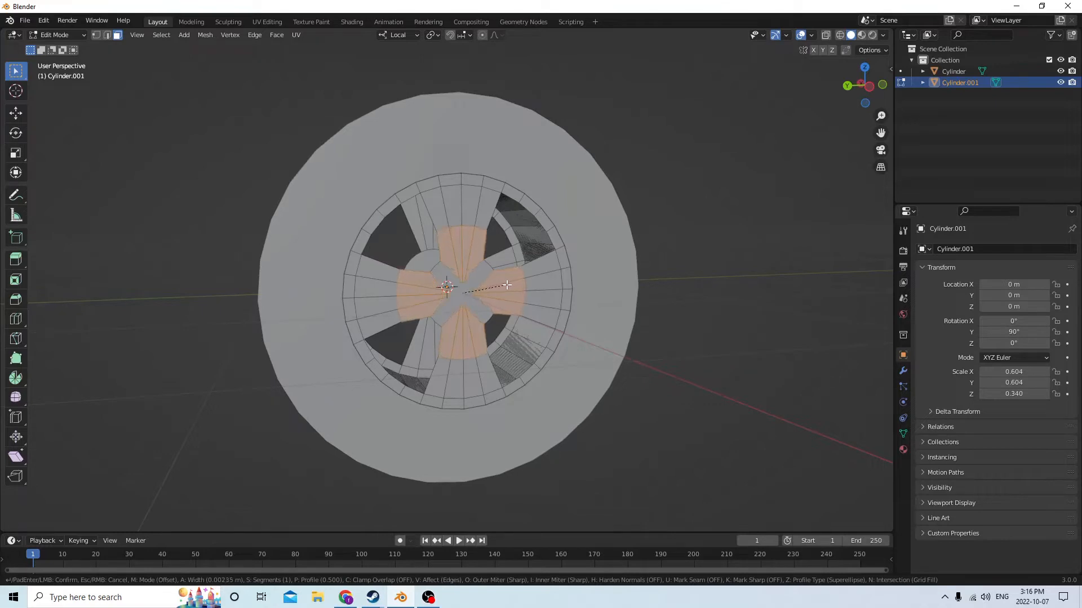
pyautogui.scroll(1, 513, 284)
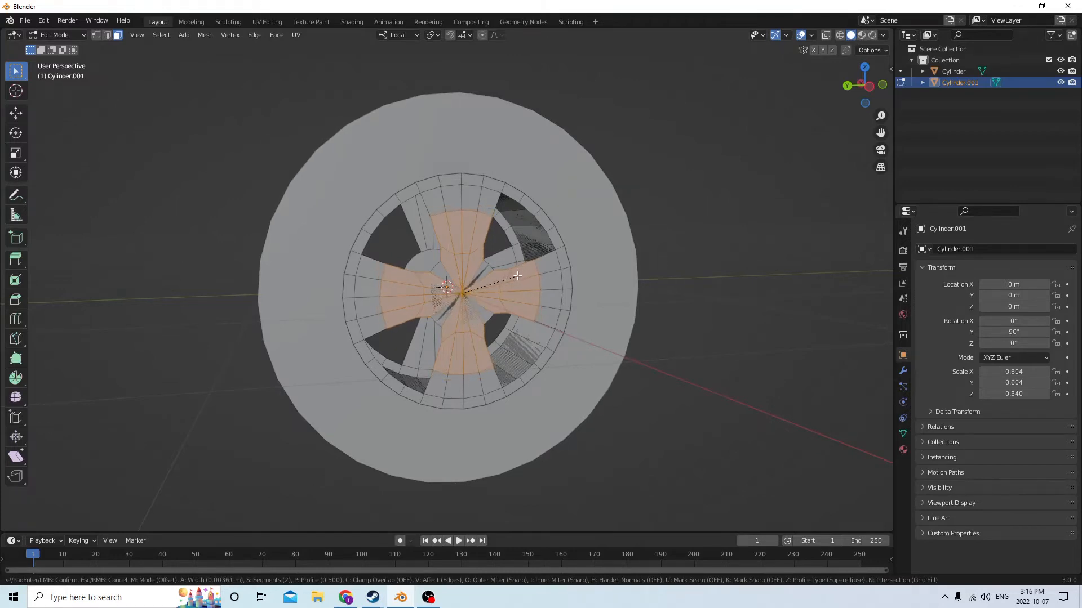
pyautogui.rightClick(489, 284)
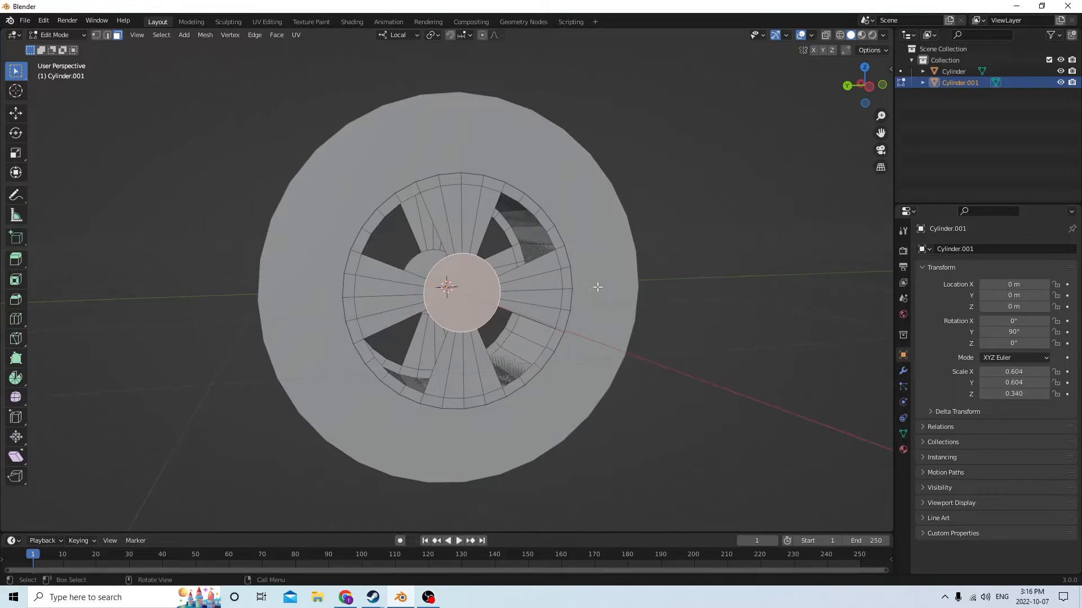
# Move the selected hub face inward along its local Z axis to near the middle of the wheel
pyautogui.moveTo(597, 287); pyautogui.dragTo(572, 281, button='middle')
pyautogui.scroll(2, 570, 280)
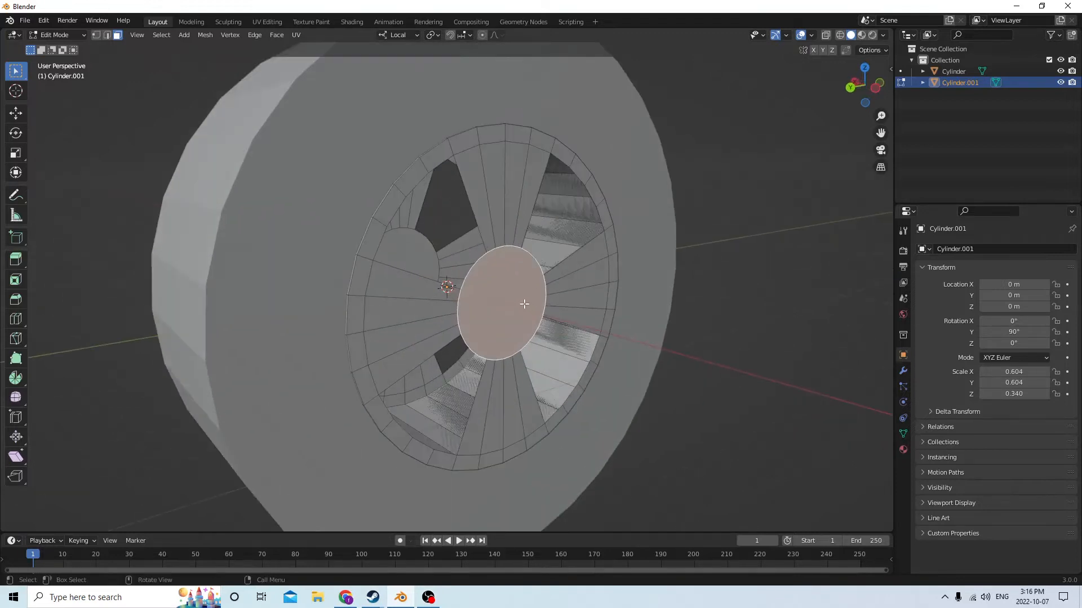
pyautogui.click(16, 112)
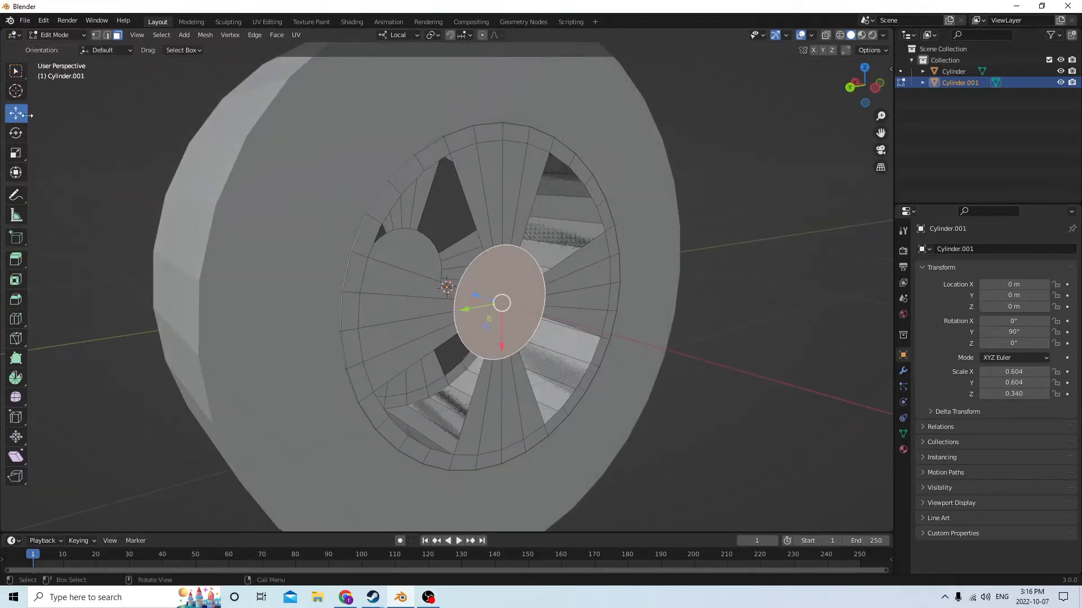
pyautogui.moveTo(354, 182); pyautogui.dragTo(360, 186, button='middle')
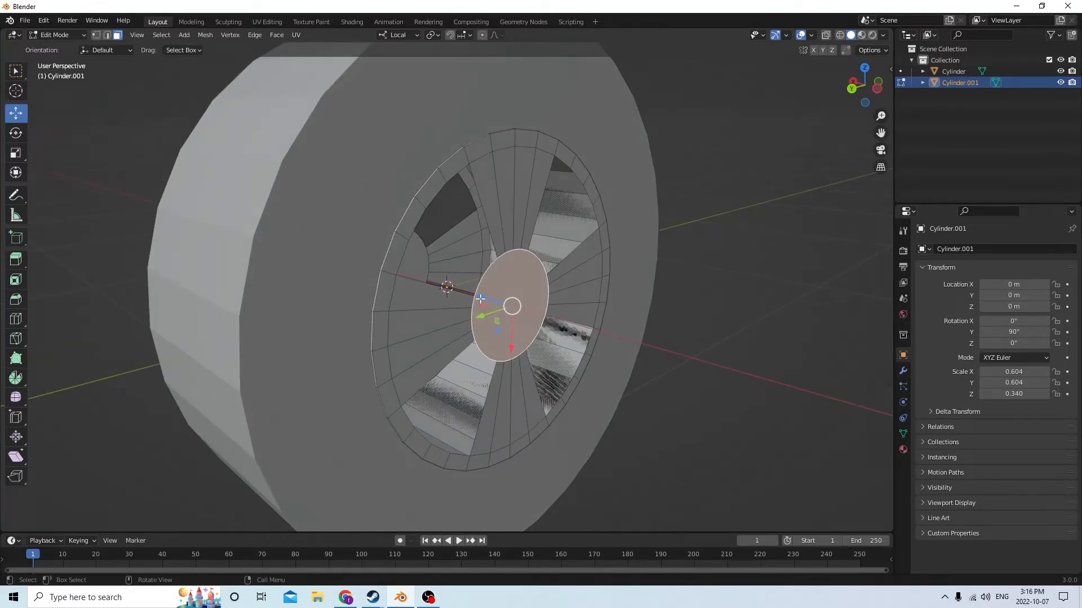
pyautogui.moveTo(482, 297); pyautogui.dragTo(407, 244)
pyautogui.moveTo(407, 243); pyautogui.dragTo(156, 266, button='middle')
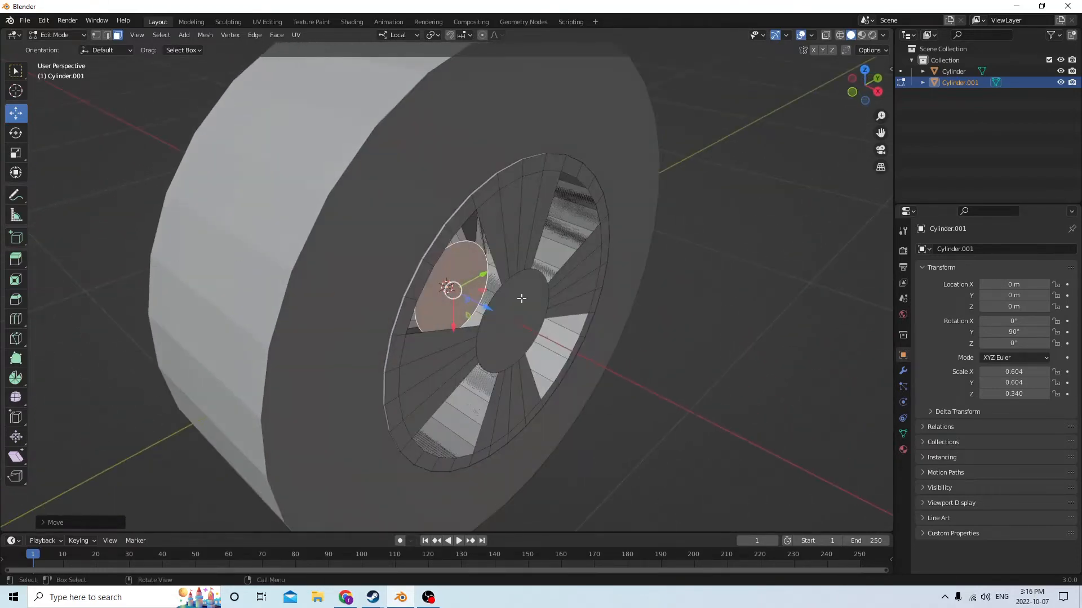
# In edge select mode, select the arc of recessed hub edges bordering the upper-left opening
pyautogui.scroll(3, 521, 299)
pyautogui.moveTo(498, 281); pyautogui.dragTo(443, 260, button='middle')
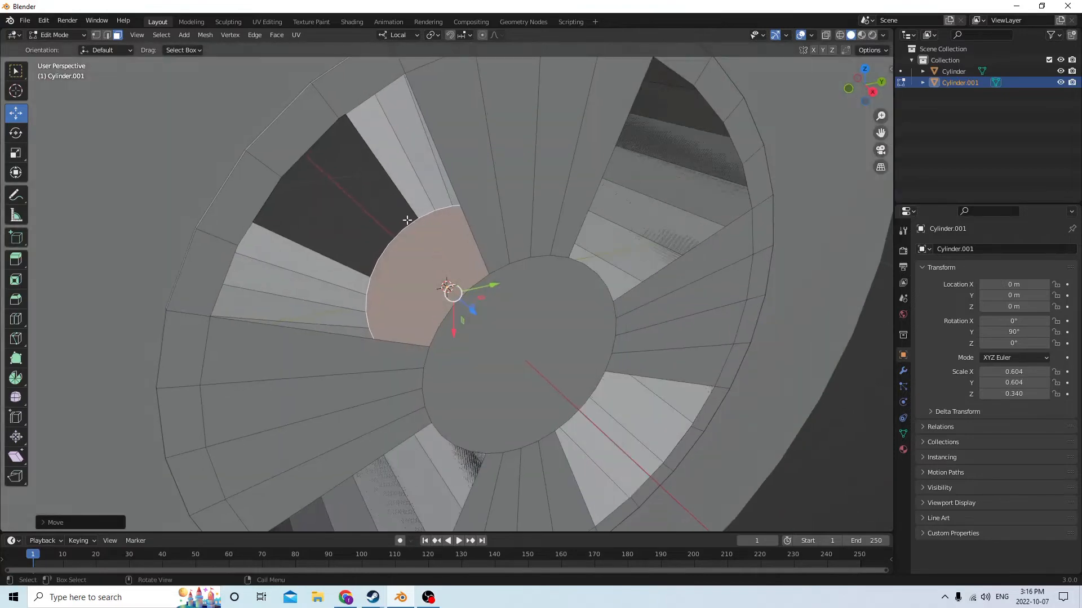
pyautogui.click(107, 36)
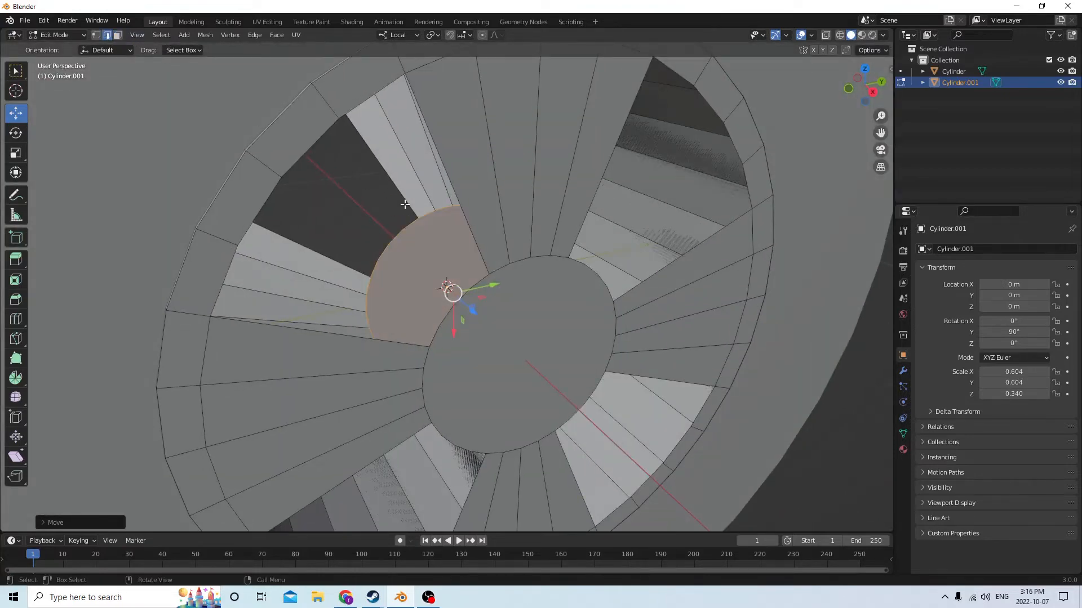
pyautogui.click(409, 224)
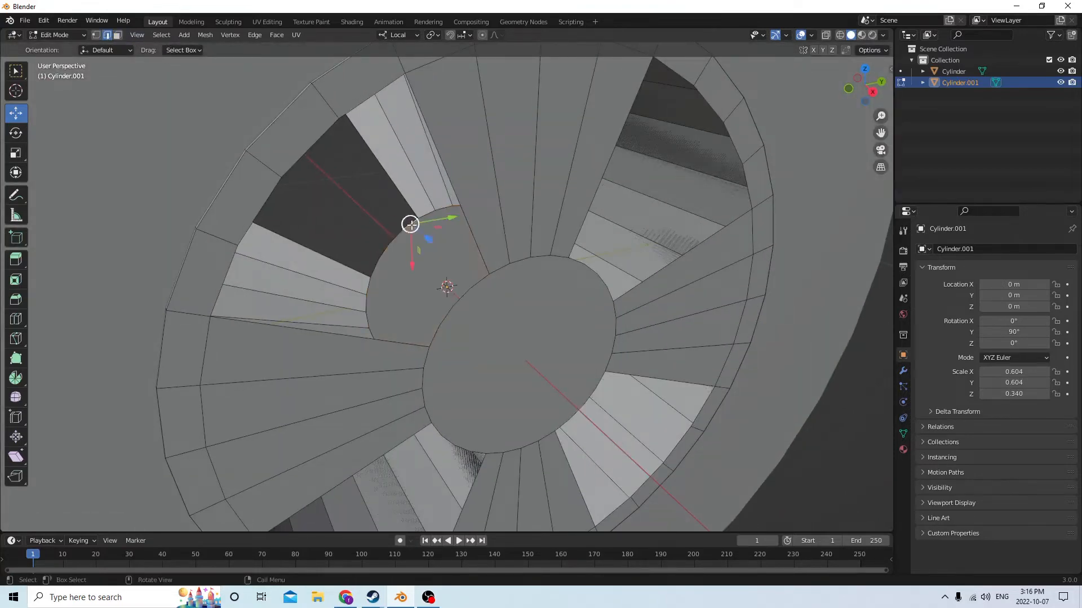
pyautogui.keyDown('ctrl'); pyautogui.click(375, 270); pyautogui.keyUp('ctrl')
pyautogui.moveTo(374, 270); pyautogui.dragTo(401, 215, button='middle')
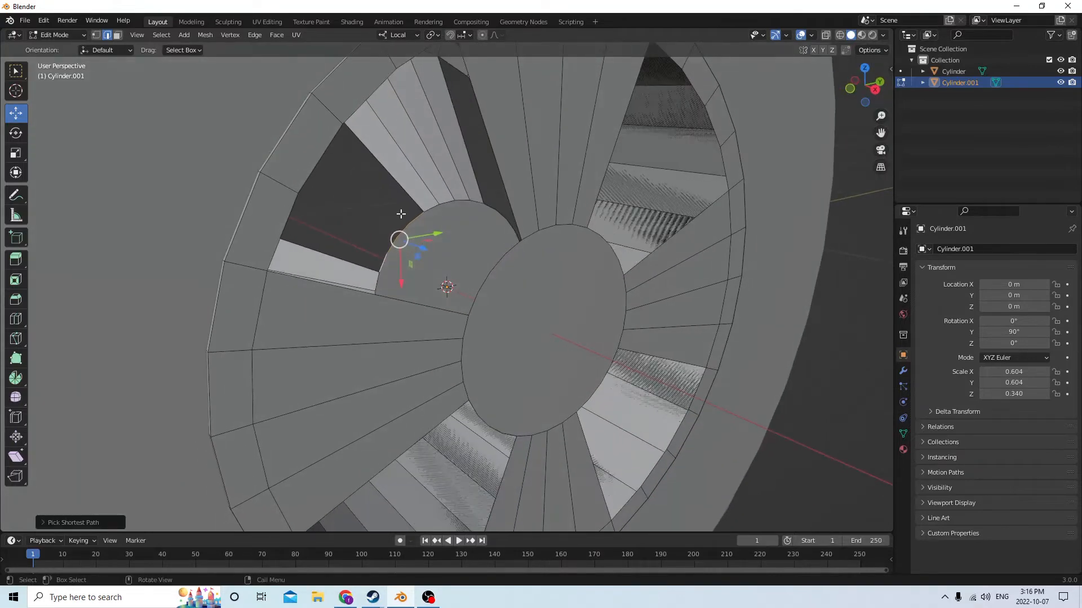
pyautogui.click(413, 218)
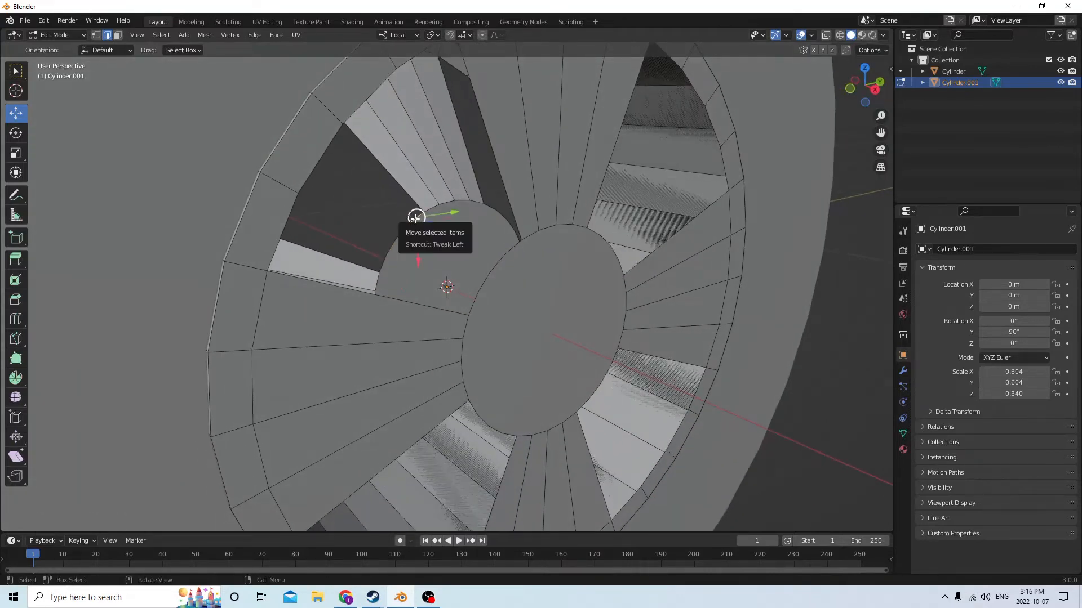
pyautogui.keyDown('ctrl'); pyautogui.click(382, 265); pyautogui.keyUp('ctrl')
pyautogui.moveTo(474, 240)
pyautogui.mouseDown(button='middle')
pyautogui.moveTo(450, 246)
pyautogui.moveTo(471, 239)
pyautogui.mouseUp(button='middle')
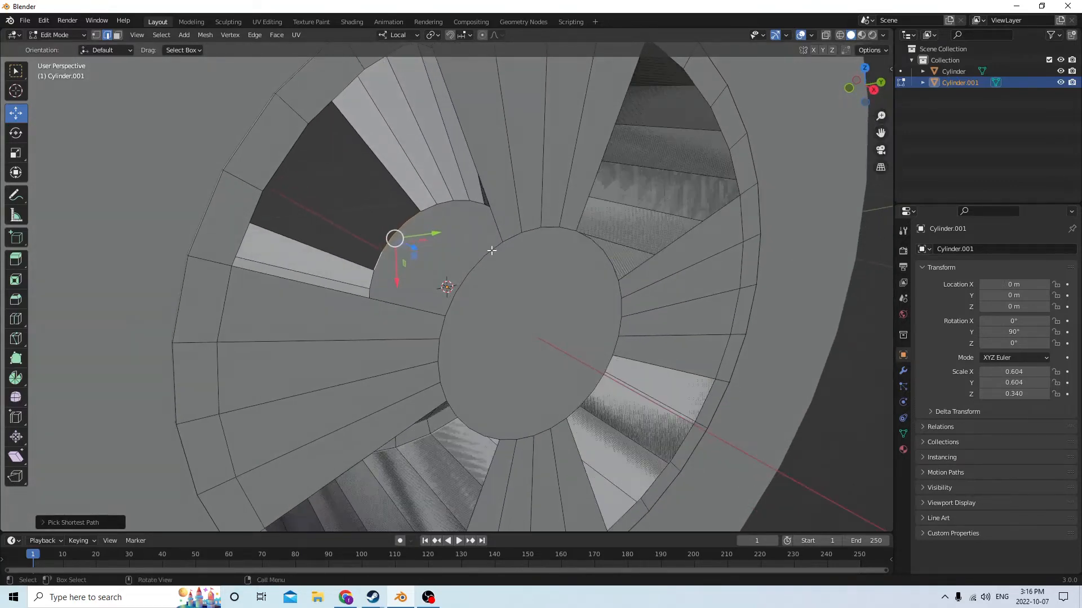
# Add the matching arc of near hub edges at the same opening and fill a face between the two arcs
pyautogui.keyDown('shift'); pyautogui.click(494, 249); pyautogui.keyUp('shift')
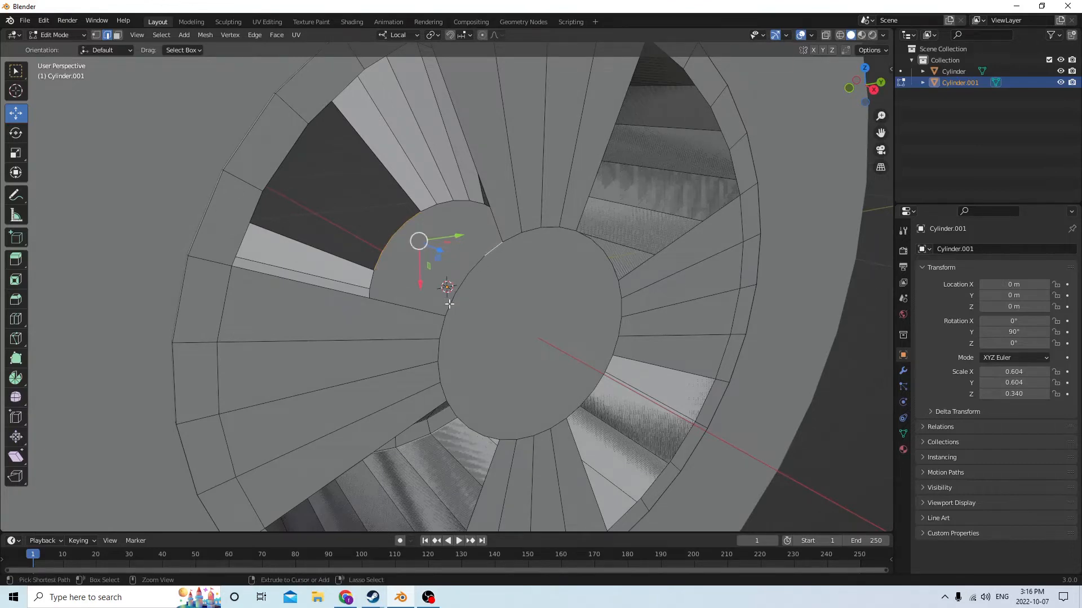
pyautogui.keyDown('ctrl'); pyautogui.click(449, 304); pyautogui.keyUp('ctrl')
pyautogui.moveTo(428, 231); pyautogui.dragTo(450, 234, button='middle')
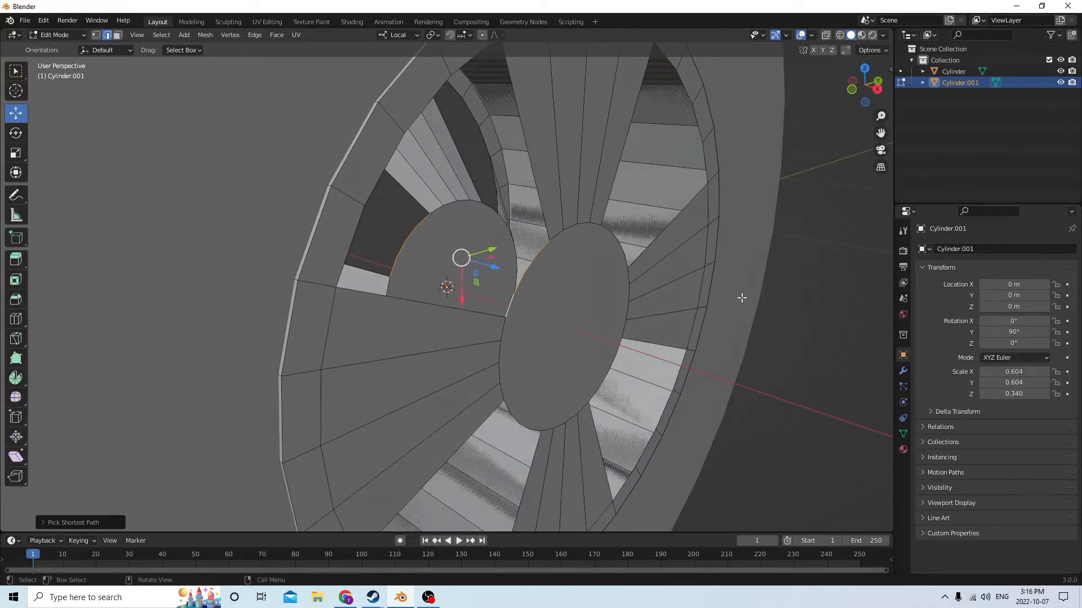
pyautogui.press('f')
pyautogui.moveTo(742, 298); pyautogui.dragTo(597, 254, button='middle')
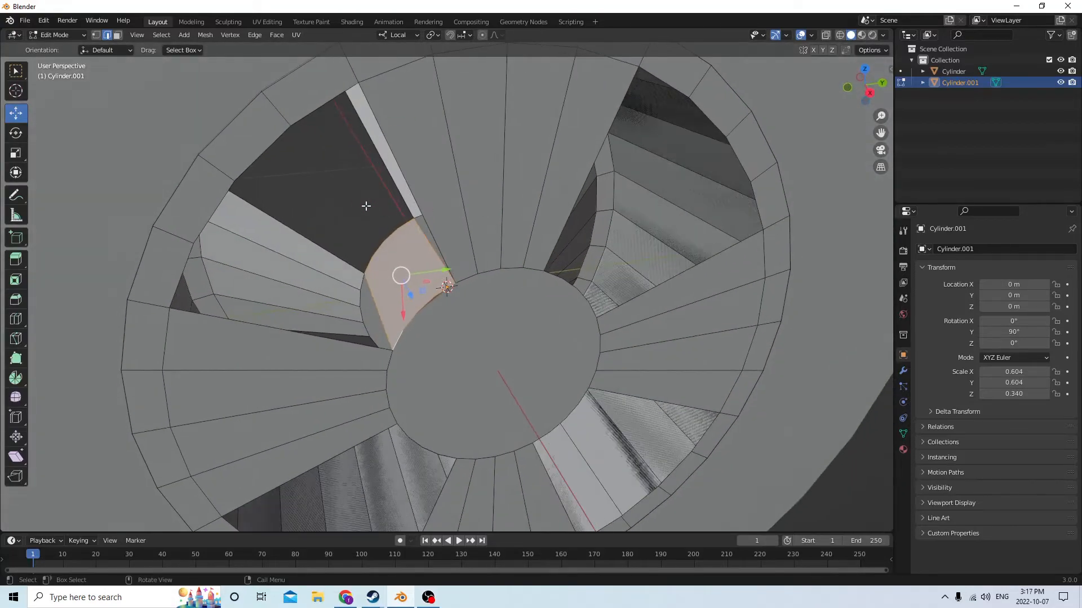
# From the opposite side, select the near and far rim arcs of the upper-right opening and fill a face between them
pyautogui.moveTo(366, 206); pyautogui.dragTo(563, 98, button='middle')
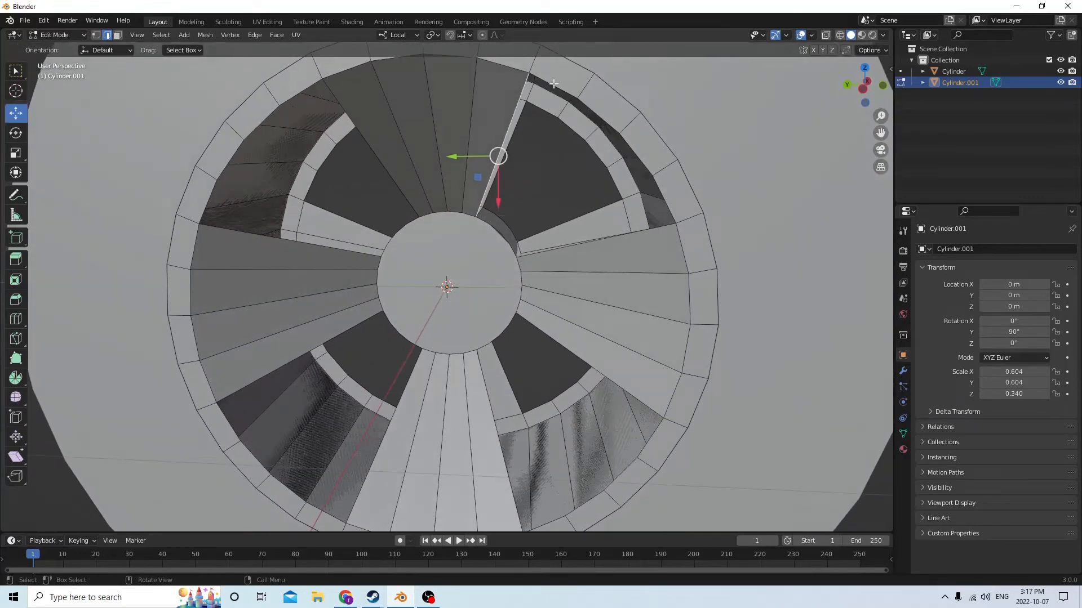
pyautogui.click(554, 83)
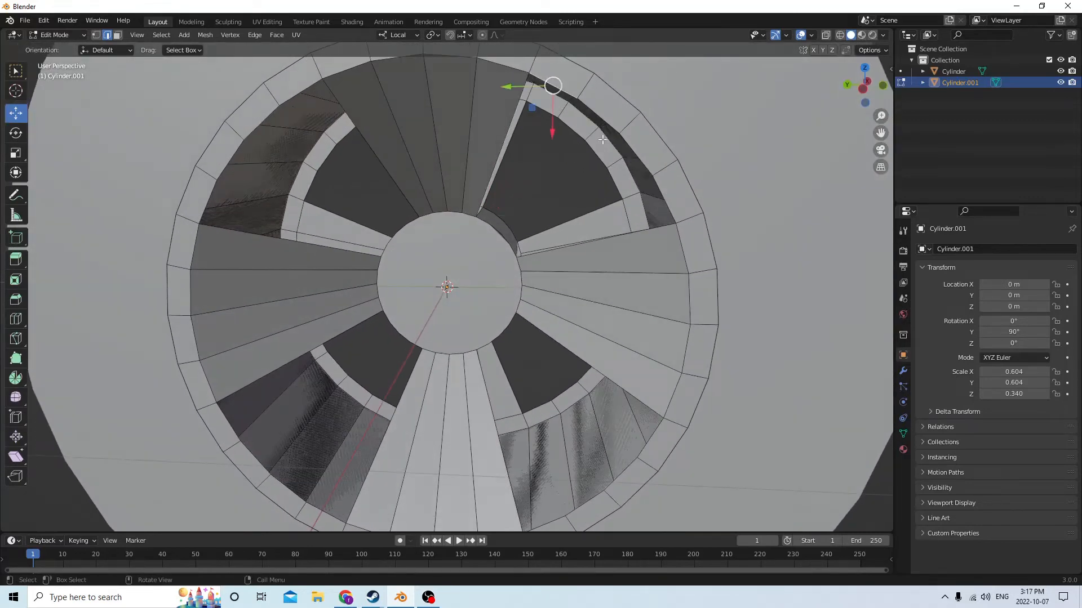
pyautogui.keyDown('ctrl'); pyautogui.click(661, 192); pyautogui.keyUp('ctrl')
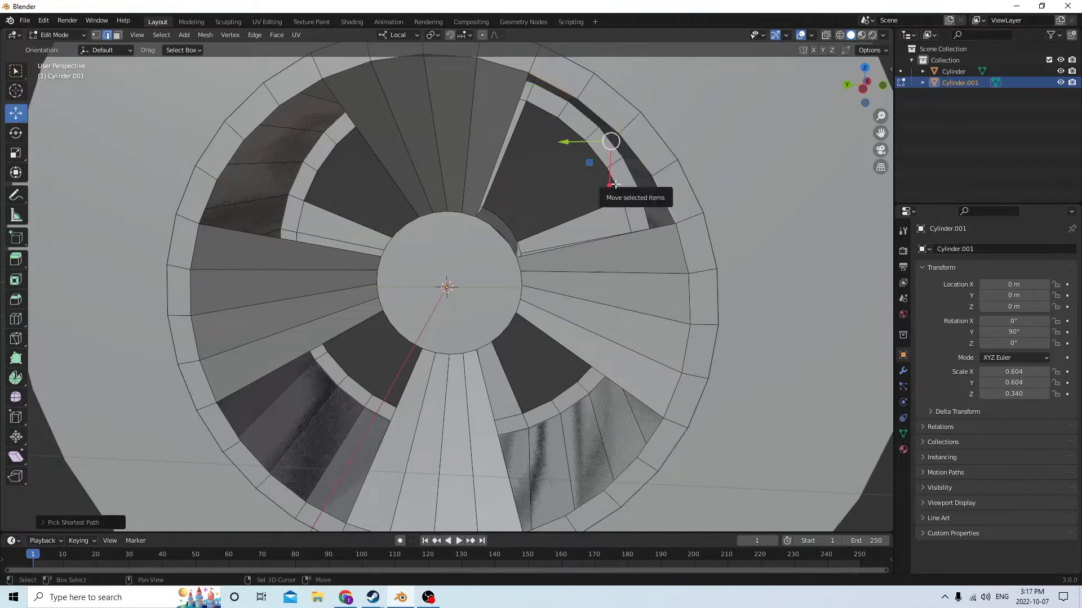
pyautogui.keyDown('ctrl'); pyautogui.click(539, 110); pyautogui.keyUp('ctrl')
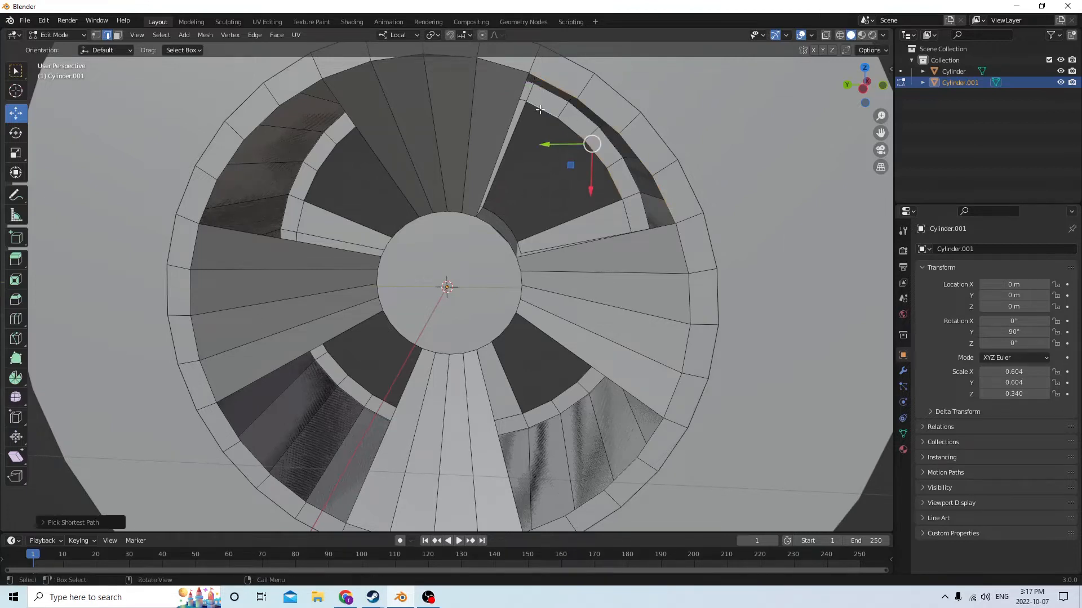
pyautogui.keyDown('ctrl'); pyautogui.click(551, 118); pyautogui.keyUp('ctrl')
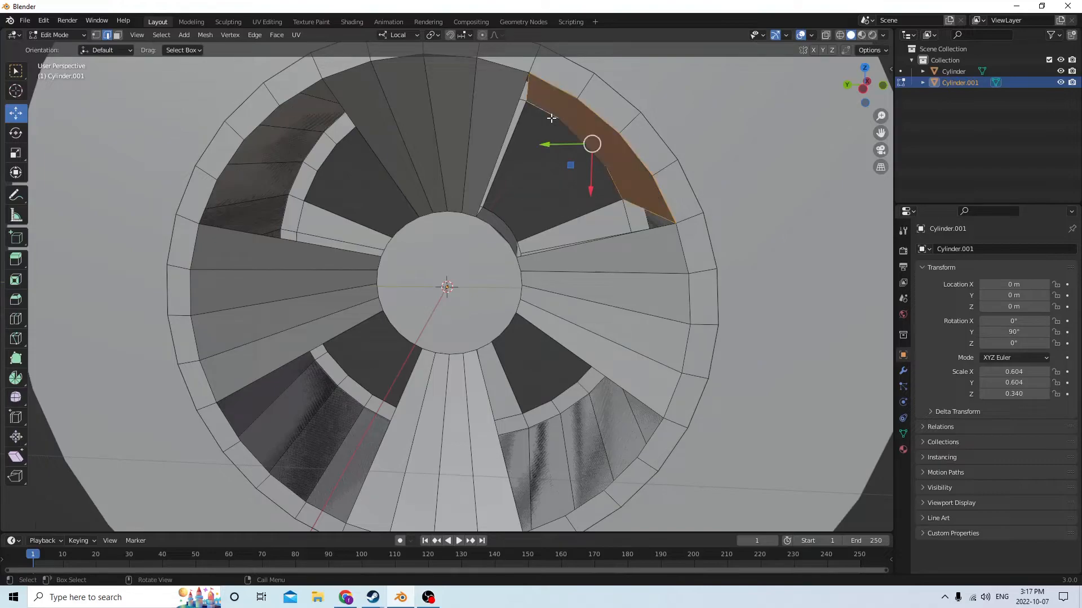
# Select the edges bounding the upper spoke's open side in the upper-right opening and fill them with a face
pyautogui.moveTo(551, 118)
pyautogui.mouseDown(button='middle')
pyautogui.moveTo(612, 75)
pyautogui.moveTo(552, 79)
pyautogui.moveTo(555, 113)
pyautogui.moveTo(539, 115)
pyautogui.mouseUp(button='middle')
pyautogui.moveTo(478, 156); pyautogui.dragTo(513, 117, button='middle')
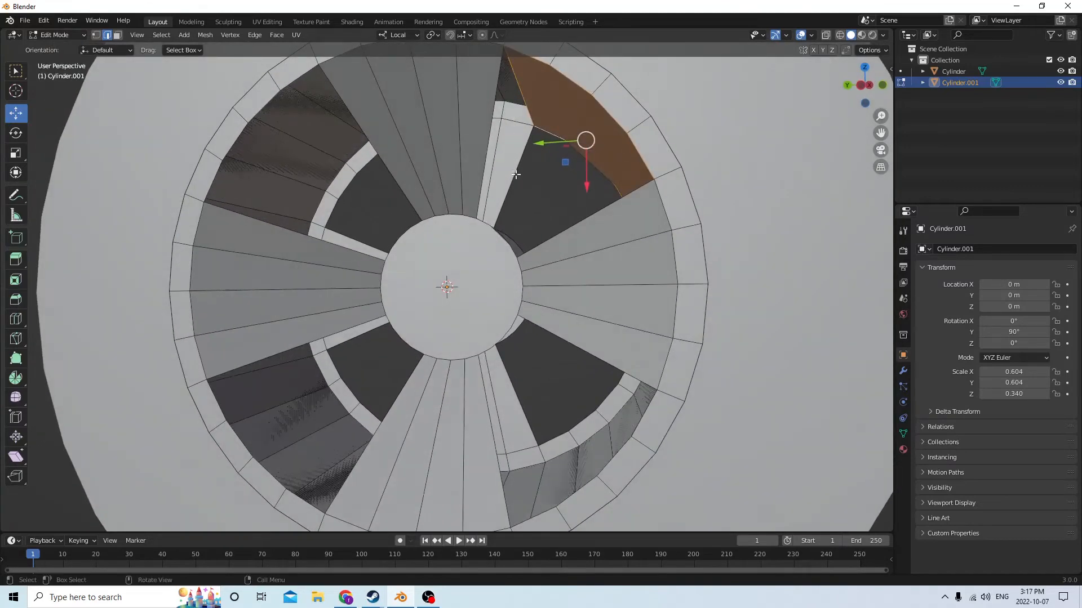
pyautogui.click(513, 177)
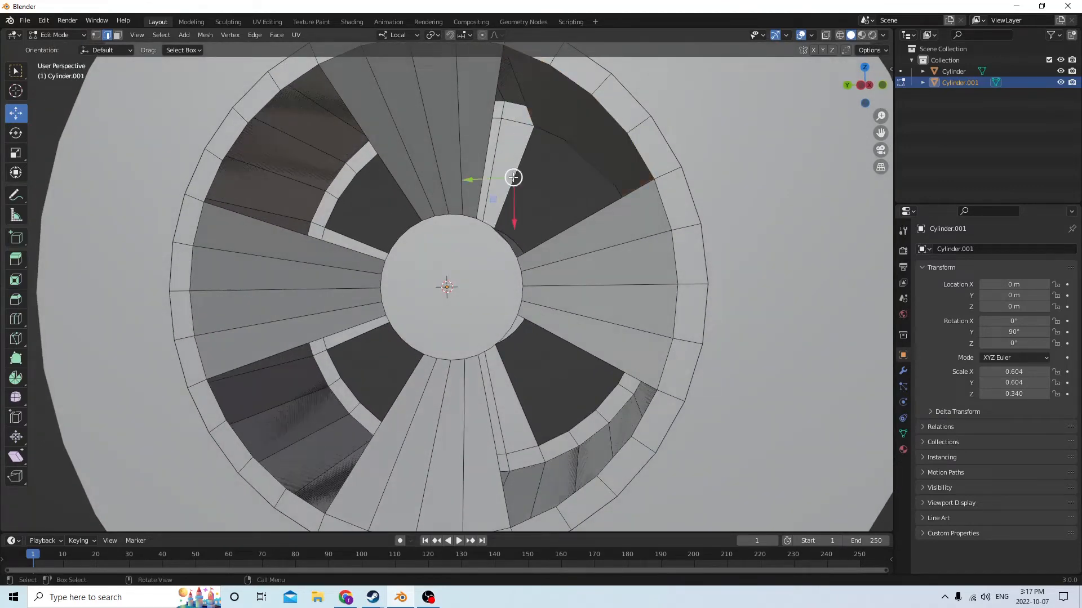
pyautogui.keyDown('shift'); pyautogui.click(525, 99); pyautogui.keyUp('shift')
pyautogui.keyDown('shift'); pyautogui.click(497, 96); pyautogui.keyUp('shift')
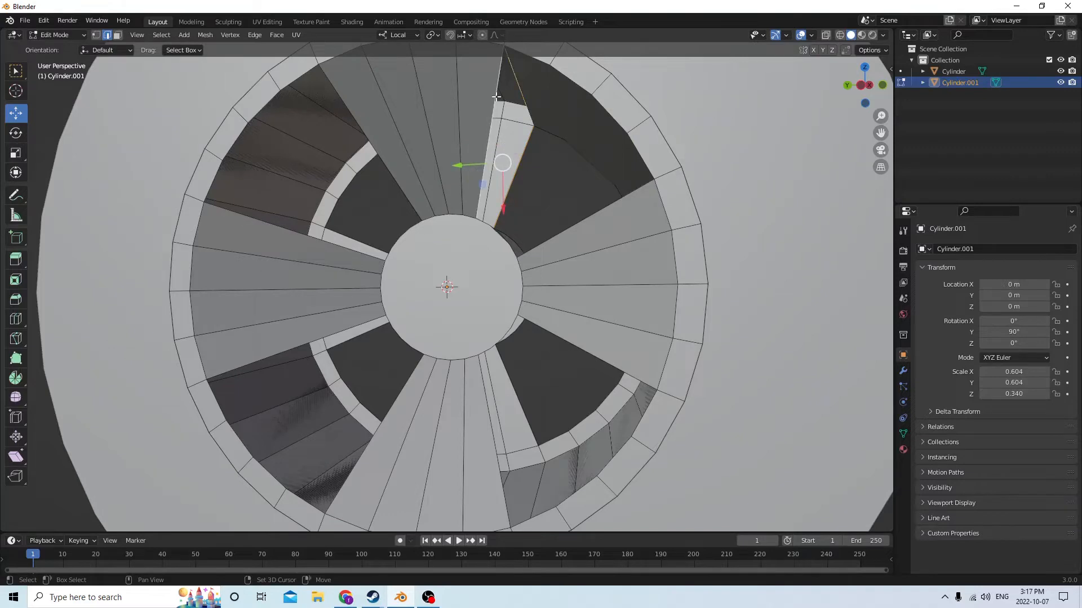
pyautogui.moveTo(480, 158); pyautogui.dragTo(574, 176, button='middle')
pyautogui.keyDown('shift'); pyautogui.click(494, 205); pyautogui.keyUp('shift')
pyautogui.press('f')
# Select the edges around the right spoke's open side in the upper-right opening and fill the wall with a face
pyautogui.click(563, 177)
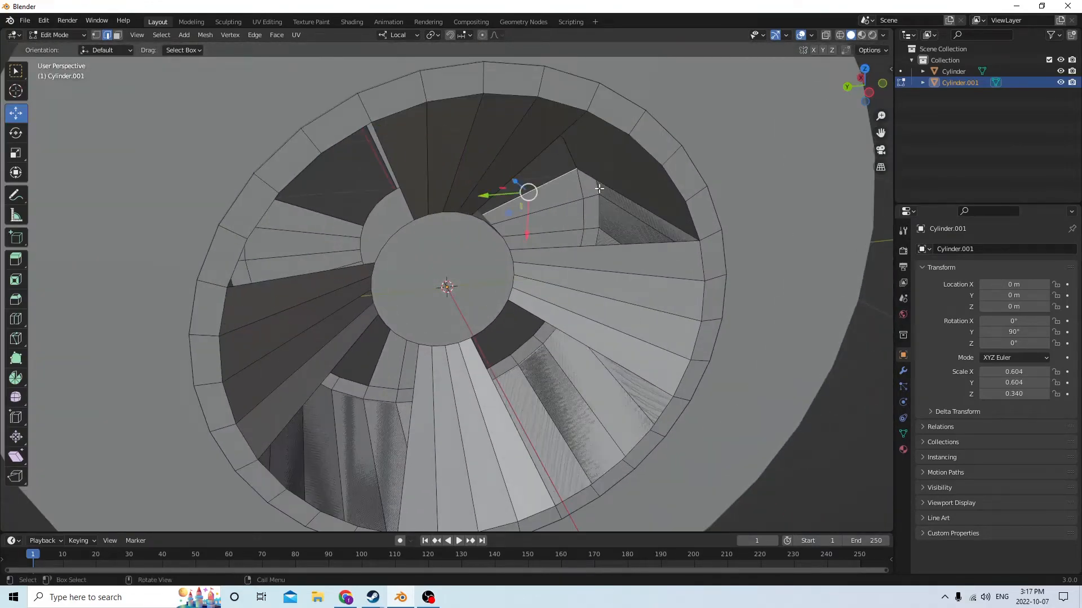
pyautogui.keyDown('shift'); pyautogui.click(602, 184); pyautogui.keyUp('shift')
pyautogui.moveTo(599, 248); pyautogui.dragTo(531, 231, button='middle')
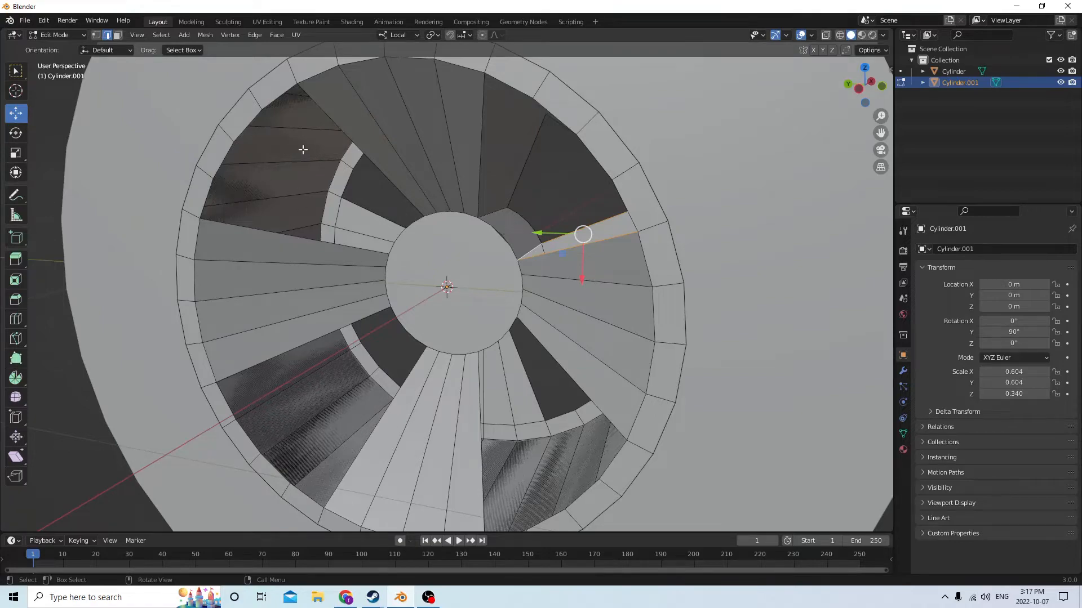
pyautogui.moveTo(311, 199); pyautogui.dragTo(344, 235, button='middle')
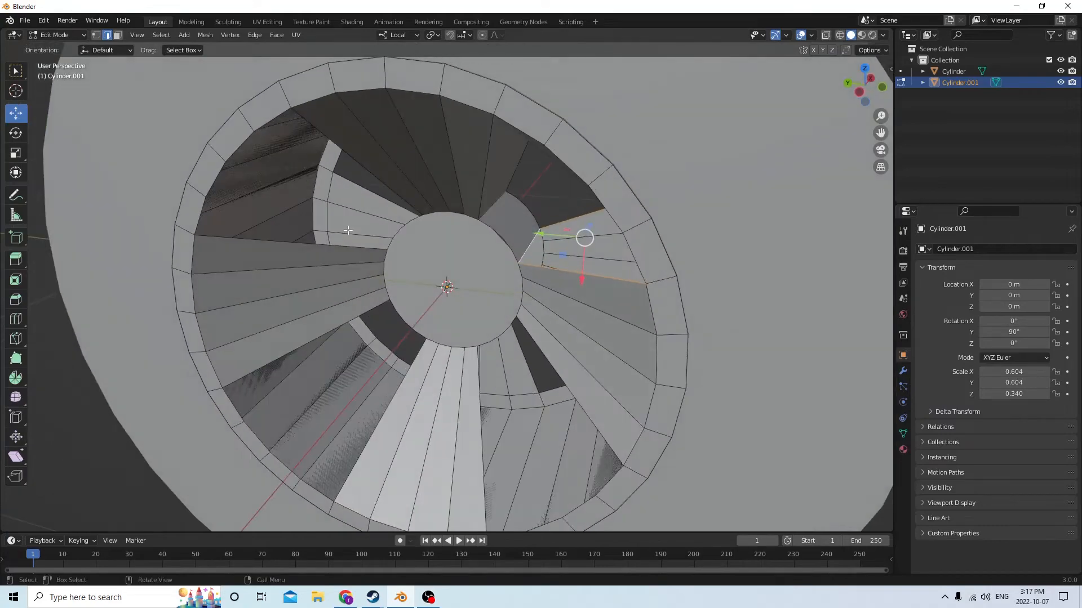
pyautogui.press('f')
# Select the near and recessed hub arcs of the lower-right opening and fill a face between them
pyautogui.moveTo(492, 206); pyautogui.dragTo(332, 158, button='middle')
pyautogui.moveTo(444, 142); pyautogui.dragTo(453, 102, button='middle')
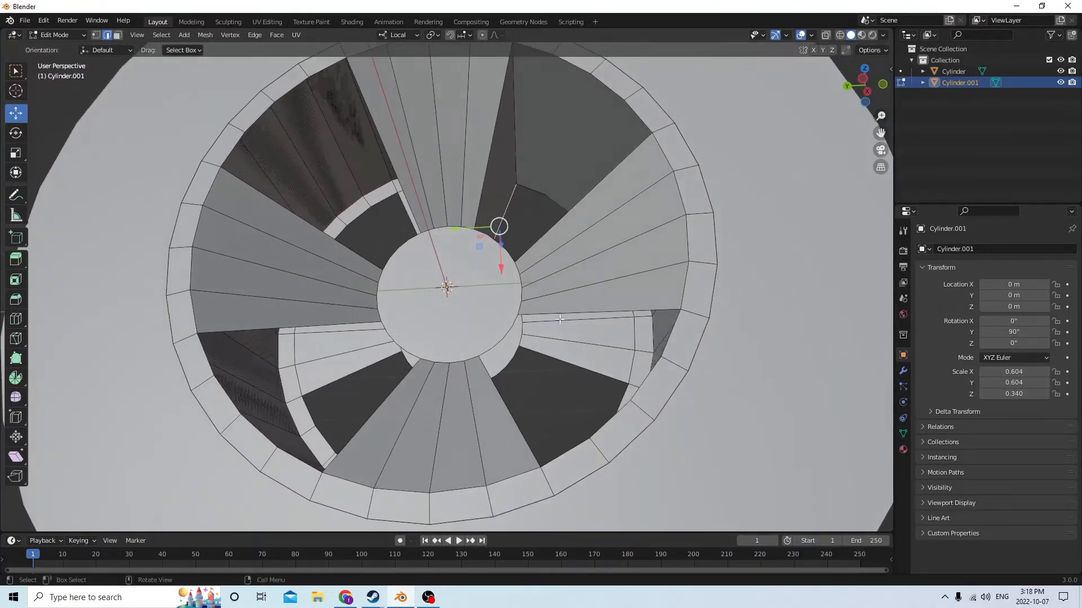
pyautogui.moveTo(560, 320); pyautogui.dragTo(497, 291, button='middle')
pyautogui.scroll(2, 525, 323)
pyautogui.click(527, 331)
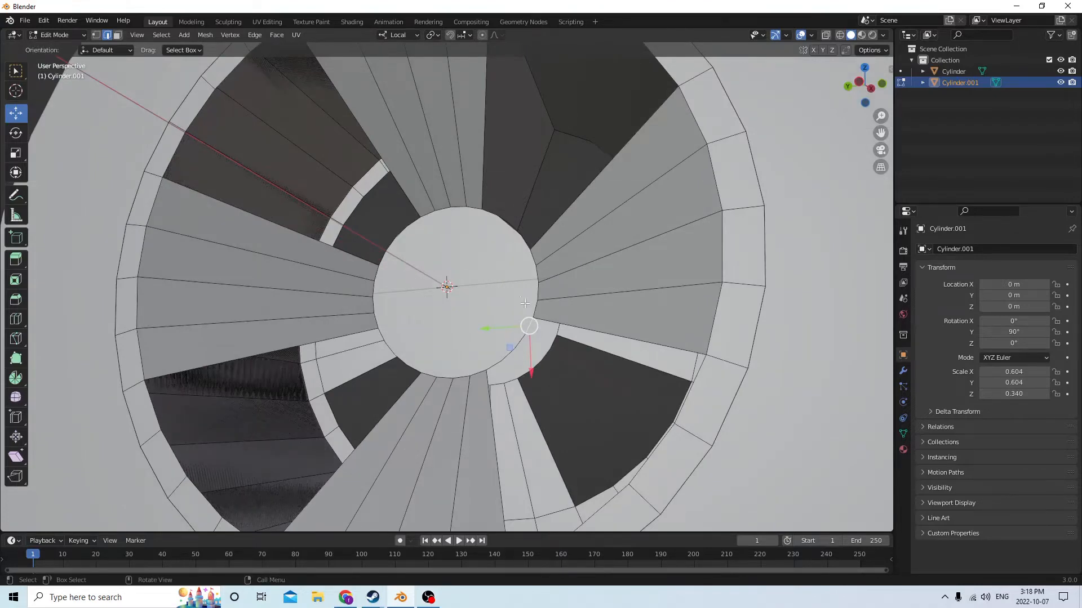
pyautogui.scroll(1, 527, 307)
pyautogui.moveTo(556, 341); pyautogui.dragTo(529, 352, button='middle')
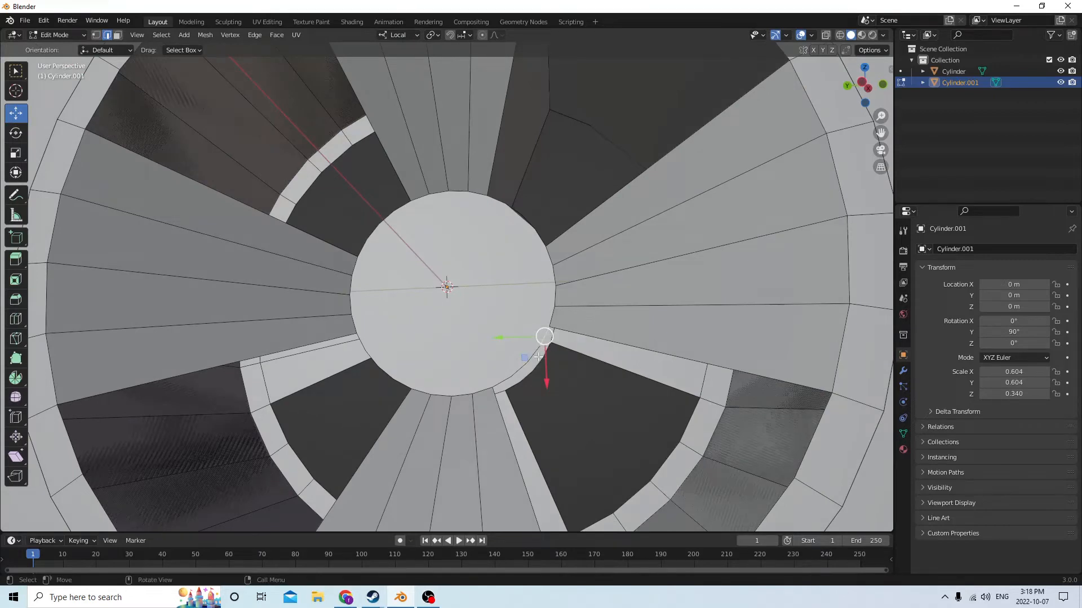
pyautogui.keyDown('ctrl'); pyautogui.click(498, 386); pyautogui.keyUp('ctrl')
pyautogui.moveTo(564, 359); pyautogui.dragTo(552, 357, button='middle')
pyautogui.keyDown('shift'); pyautogui.click(571, 355); pyautogui.keyUp('shift')
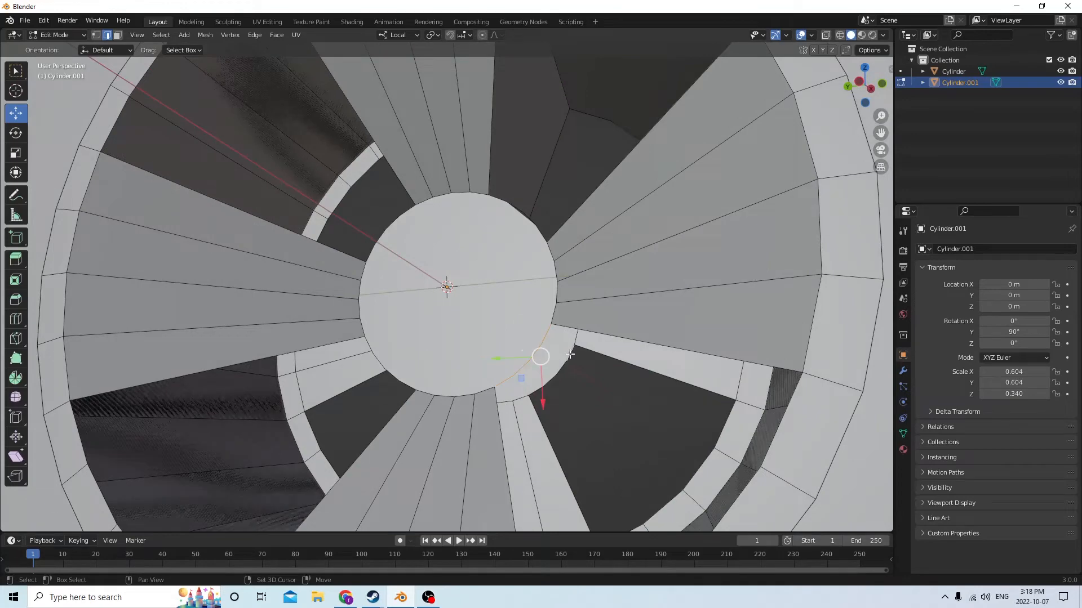
pyautogui.keyDown('ctrl'); pyautogui.click(537, 392); pyautogui.keyUp('ctrl')
pyautogui.press('f')
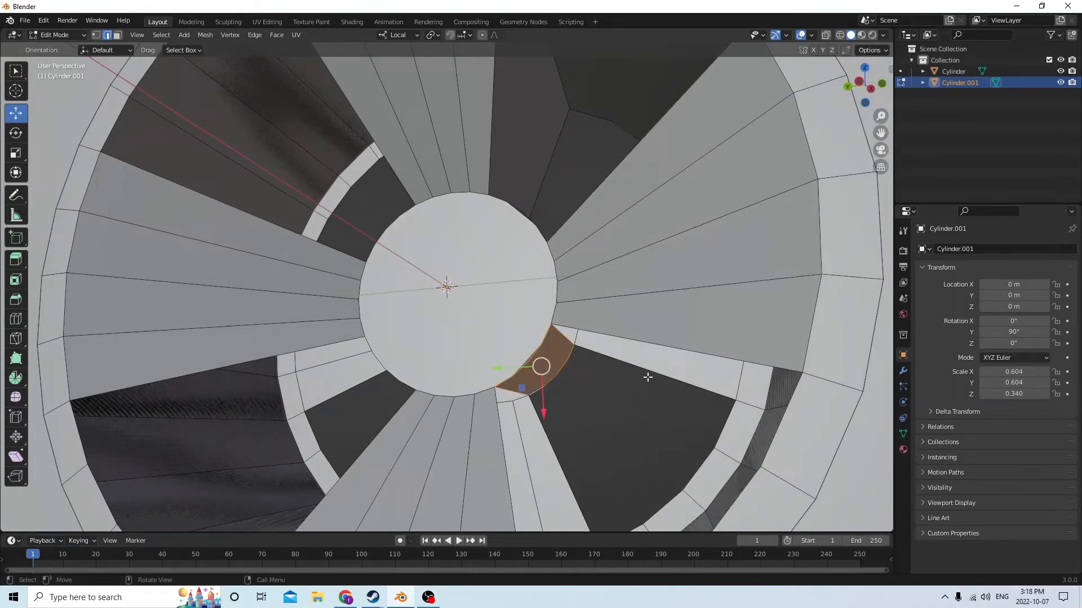
# Select the recessed and near rim arcs of the lower-right opening and fill a face between them
pyautogui.moveTo(624, 362); pyautogui.dragTo(665, 387, button='middle')
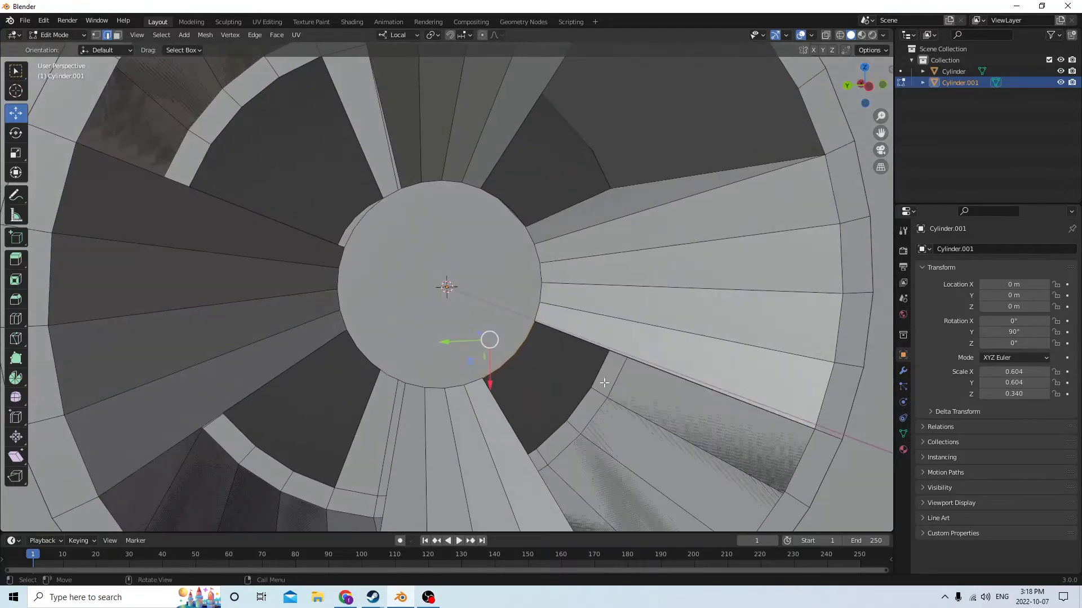
pyautogui.click(599, 369)
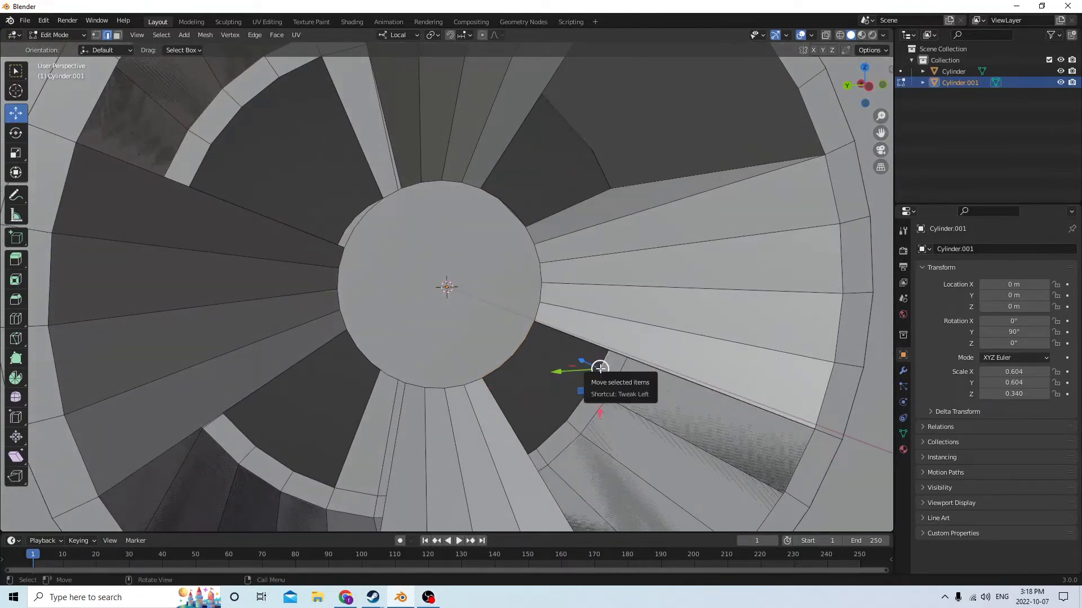
pyautogui.moveTo(599, 369); pyautogui.dragTo(566, 365, button='middle')
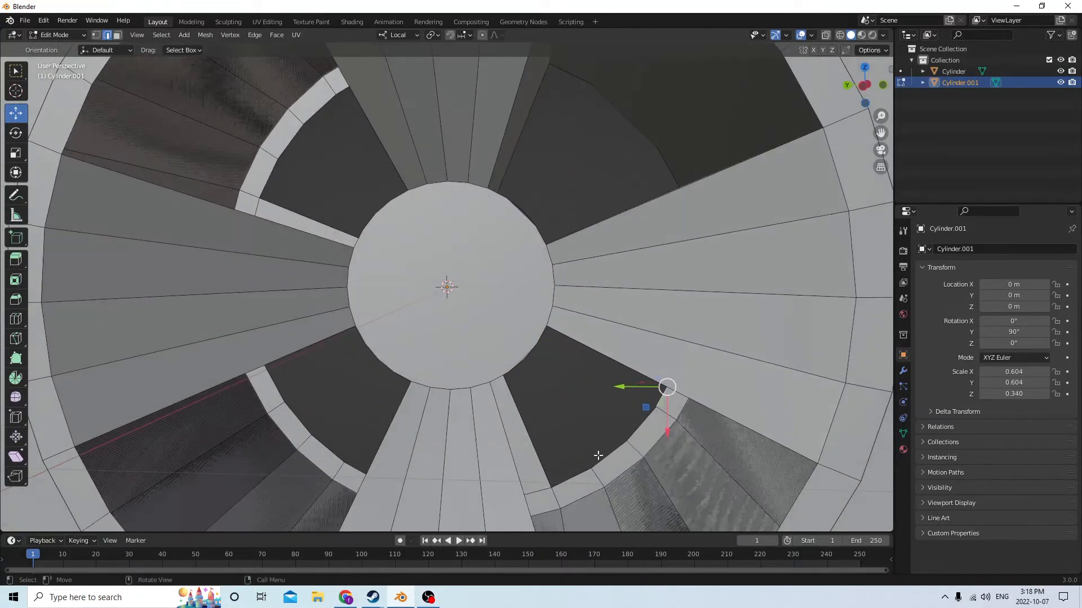
pyautogui.keyDown('ctrl'); pyautogui.click(567, 477); pyautogui.keyUp('ctrl')
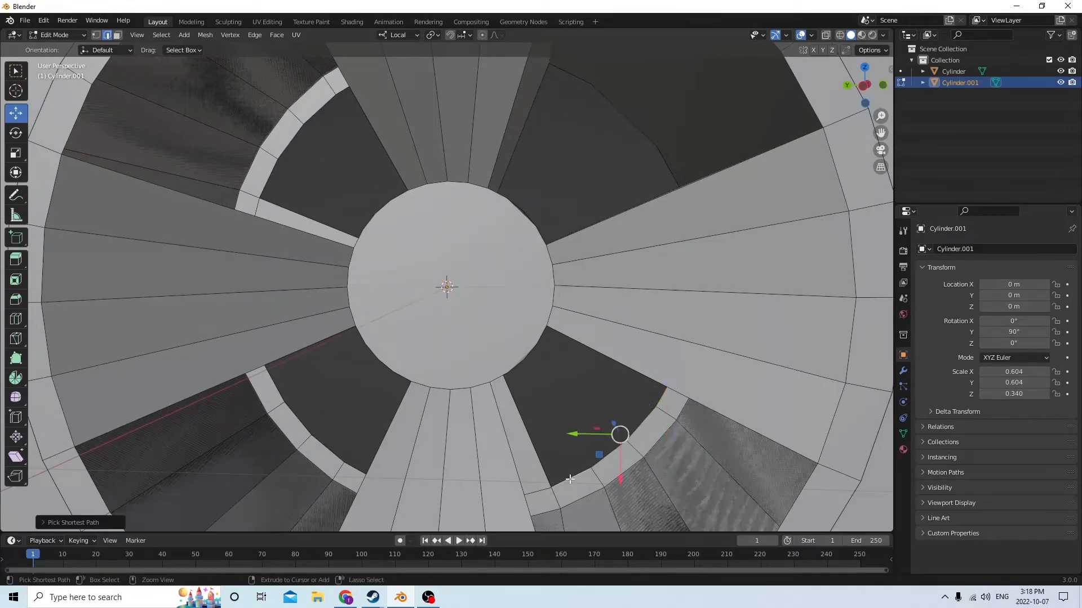
pyautogui.moveTo(567, 478); pyautogui.dragTo(703, 452, button='middle')
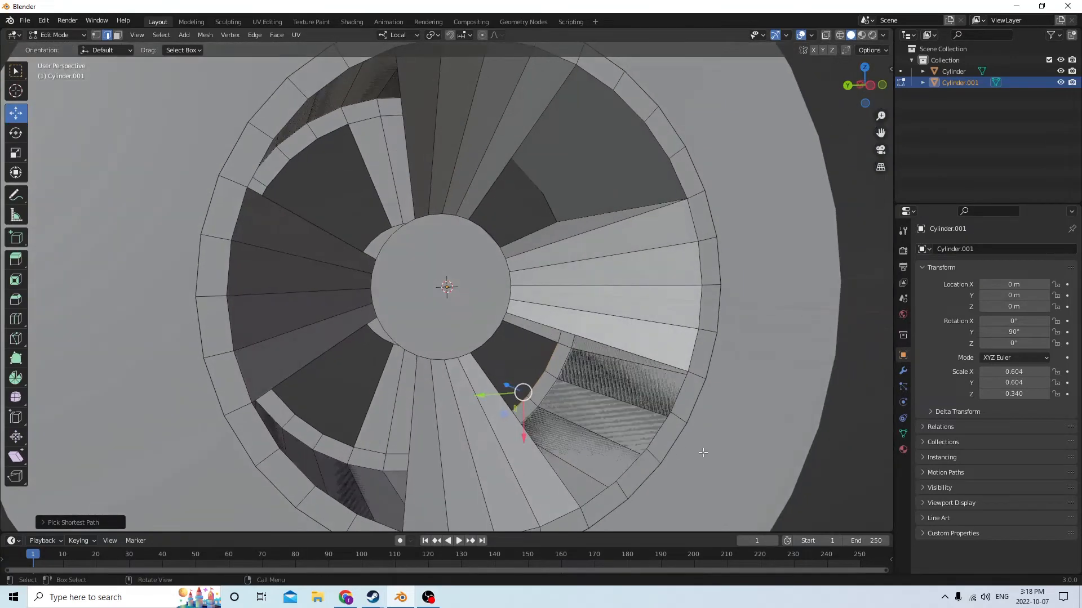
pyautogui.keyDown('shift'); pyautogui.click(677, 396); pyautogui.keyUp('shift')
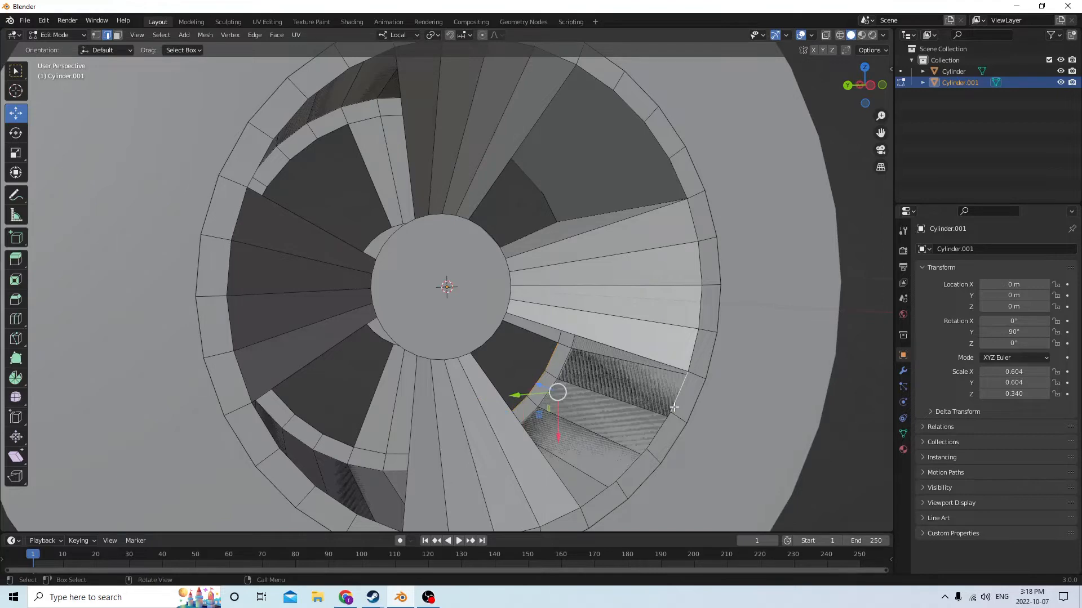
pyautogui.keyDown('ctrl'); pyautogui.click(601, 486); pyautogui.keyUp('ctrl')
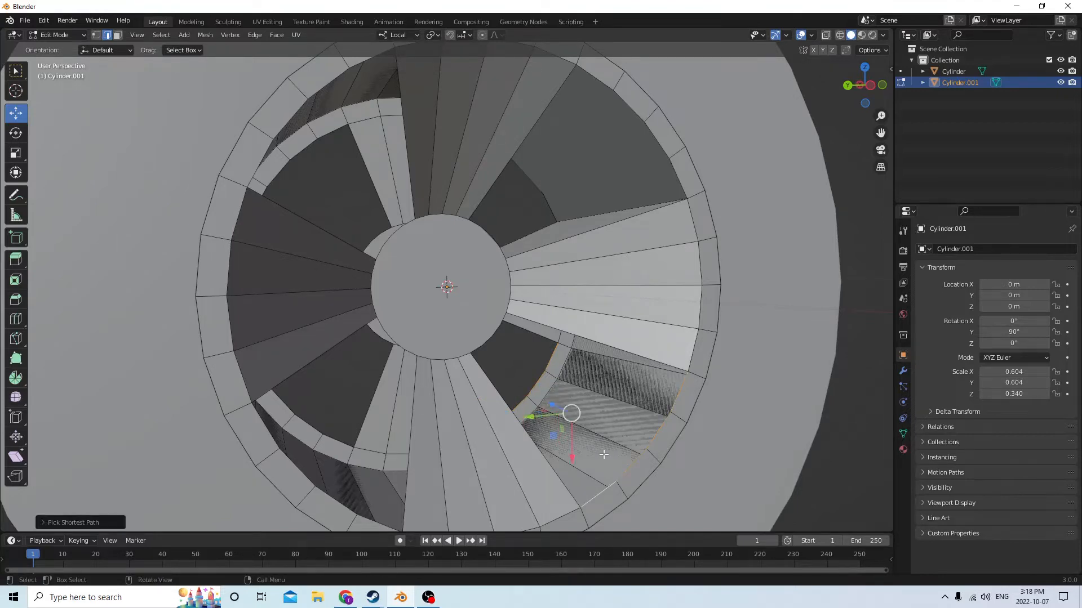
pyautogui.moveTo(604, 455); pyautogui.dragTo(544, 433, button='middle')
pyautogui.press('f')
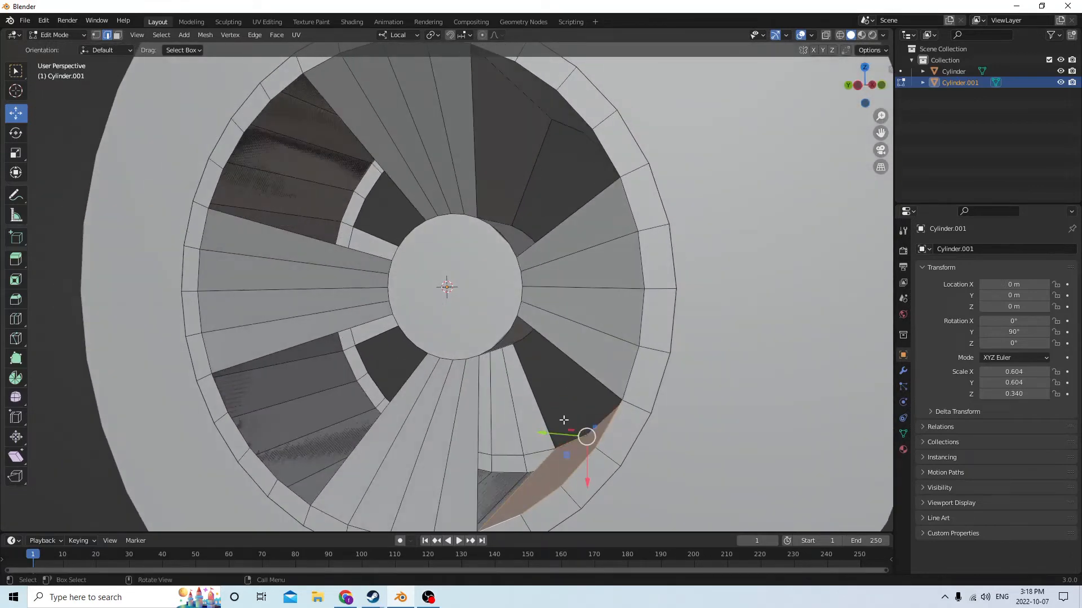
# Select the edges bounding the lower spoke's open side in the lower-right opening and fill them with a face
pyautogui.moveTo(538, 404); pyautogui.dragTo(496, 457, button='middle')
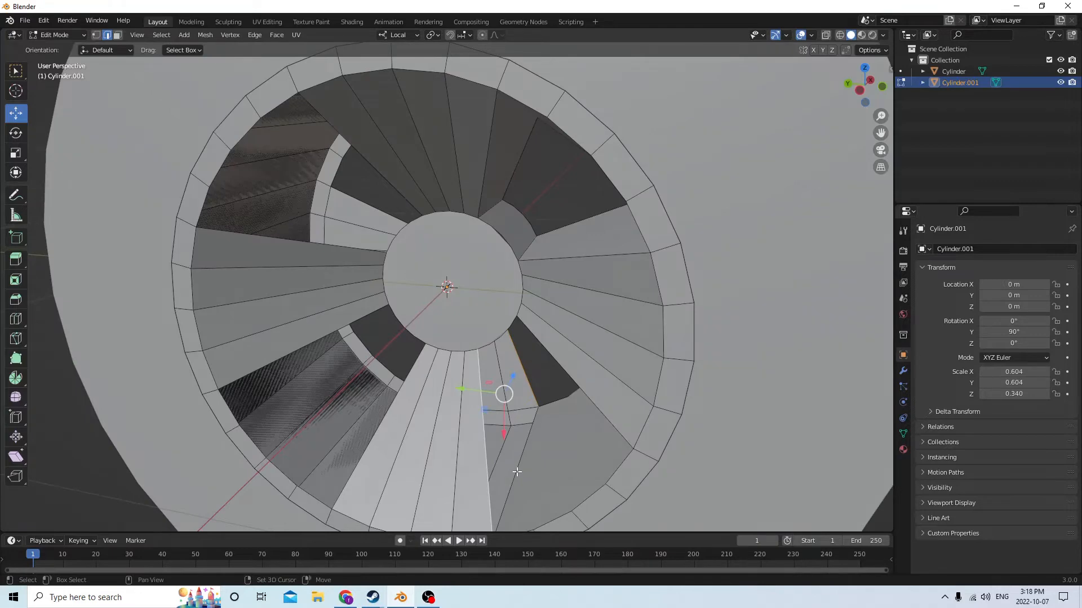
pyautogui.keyDown('shift'); pyautogui.click(515, 458); pyautogui.keyUp('shift')
pyautogui.press('f')
# Select the edges bounding the right spoke's open side in the lower-right opening and fill the remaining side wall
pyautogui.moveTo(515, 456); pyautogui.dragTo(518, 342, button='middle')
pyautogui.click(549, 359)
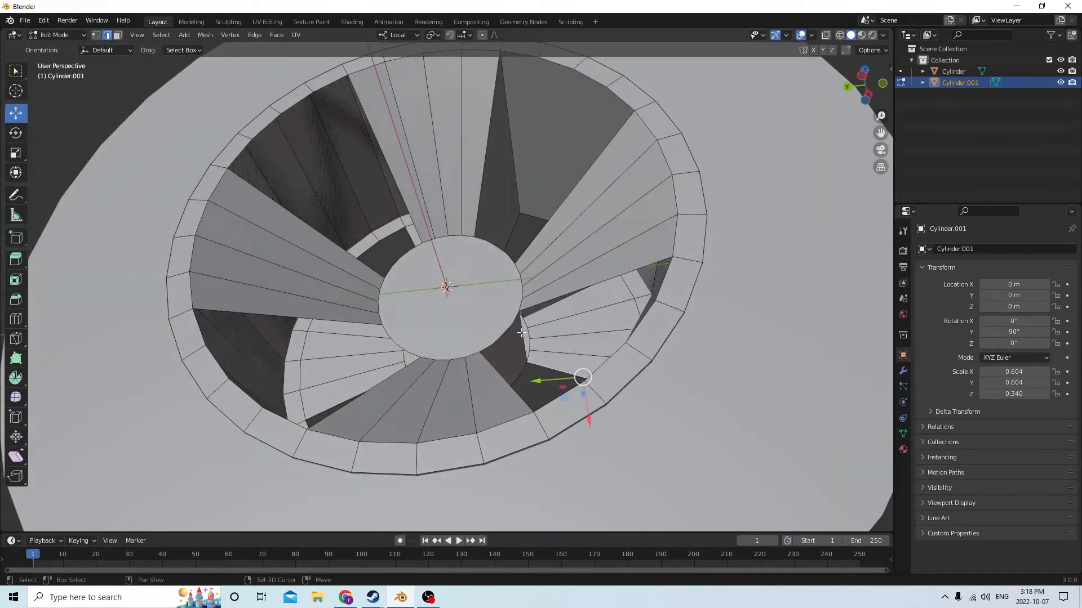
pyautogui.keyDown('shift'); pyautogui.click(521, 333); pyautogui.keyUp('shift')
pyautogui.keyDown('shift'); pyautogui.click(561, 295); pyautogui.keyUp('shift')
pyautogui.moveTo(561, 295); pyautogui.dragTo(631, 366, button='middle')
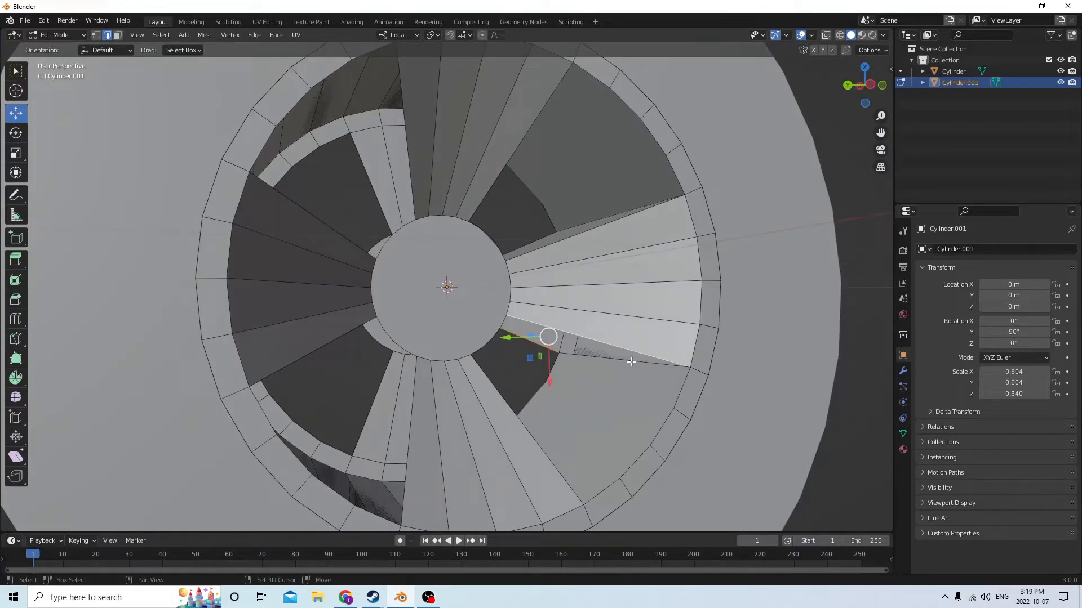
pyautogui.keyDown('shift'); pyautogui.click(633, 361); pyautogui.keyUp('shift')
pyautogui.press('f')
# Select the near and recessed hub arcs of the lower-left opening and fill a face between them
pyautogui.moveTo(633, 361); pyautogui.dragTo(550, 337, button='middle')
pyautogui.scroll(-1, 568, 357)
pyautogui.scroll(2, 473, 327)
pyautogui.moveTo(441, 333); pyautogui.dragTo(338, 350, button='middle')
pyautogui.click(366, 329)
pyautogui.keyDown('ctrl'); pyautogui.click(404, 367); pyautogui.keyUp('ctrl')
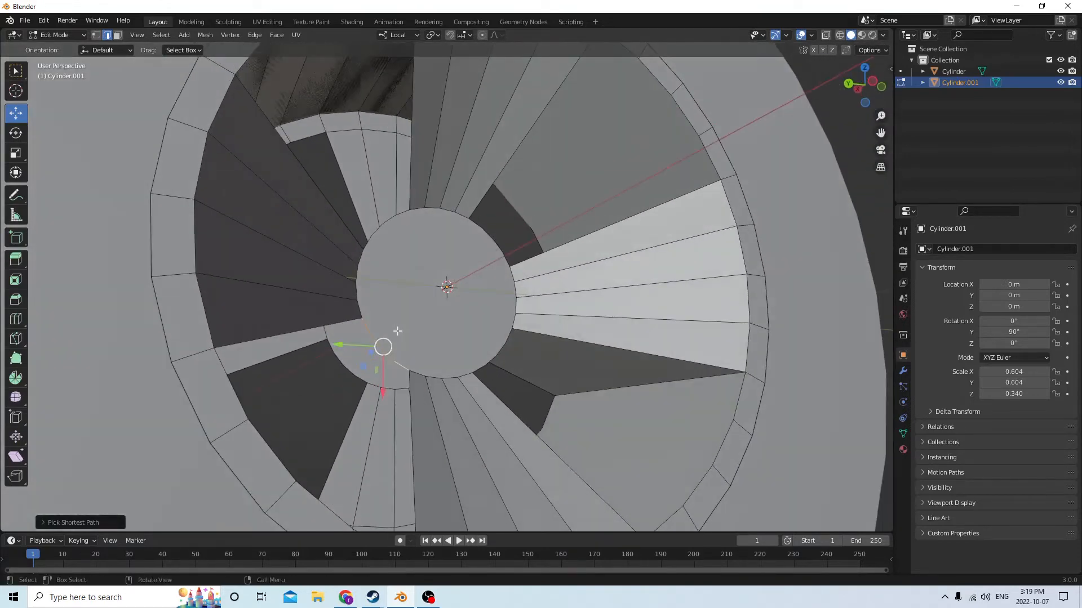
pyautogui.keyDown('shift'); pyautogui.click(329, 345); pyautogui.keyUp('shift')
pyautogui.moveTo(351, 362); pyautogui.dragTo(676, 437, button='middle')
pyautogui.keyDown('ctrl'); pyautogui.click(373, 384); pyautogui.keyUp('ctrl')
pyautogui.press('f')
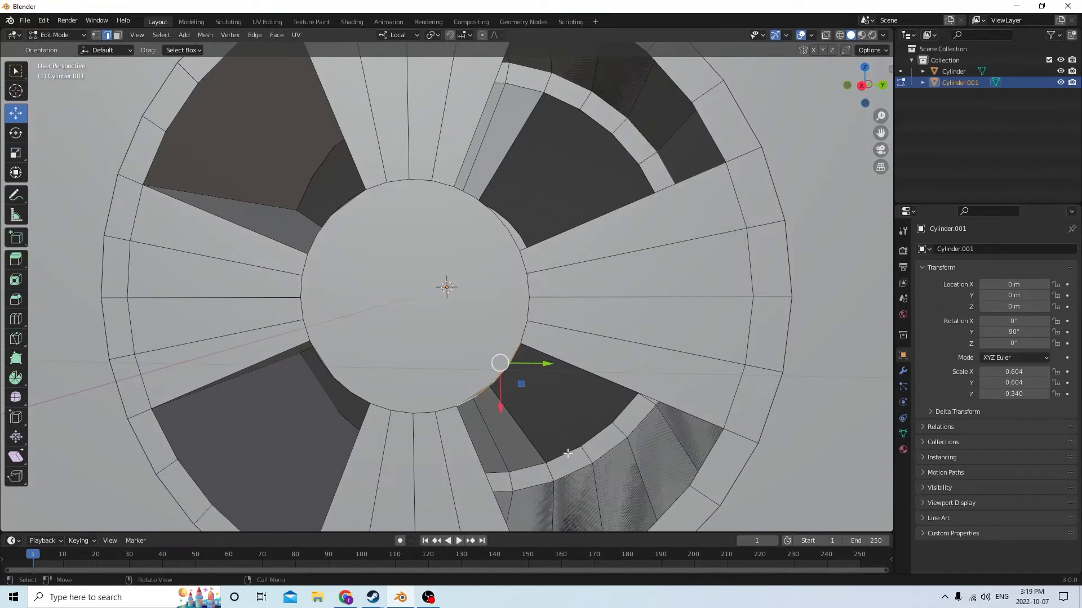
# From the wheel's other side, select both rim arcs of the unfinished lower-right opening and fill a face between them
pyautogui.moveTo(568, 454); pyautogui.dragTo(541, 396, button='middle')
pyautogui.keyDown('ctrl'); pyautogui.click(611, 387); pyautogui.keyUp('ctrl')
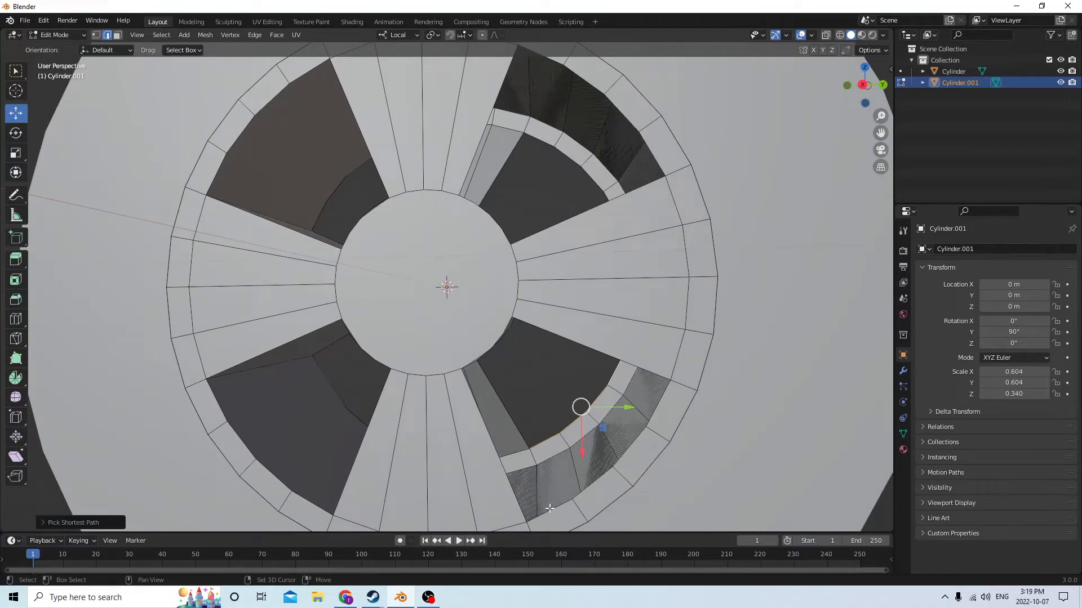
pyautogui.moveTo(564, 485); pyautogui.dragTo(673, 403, button='middle')
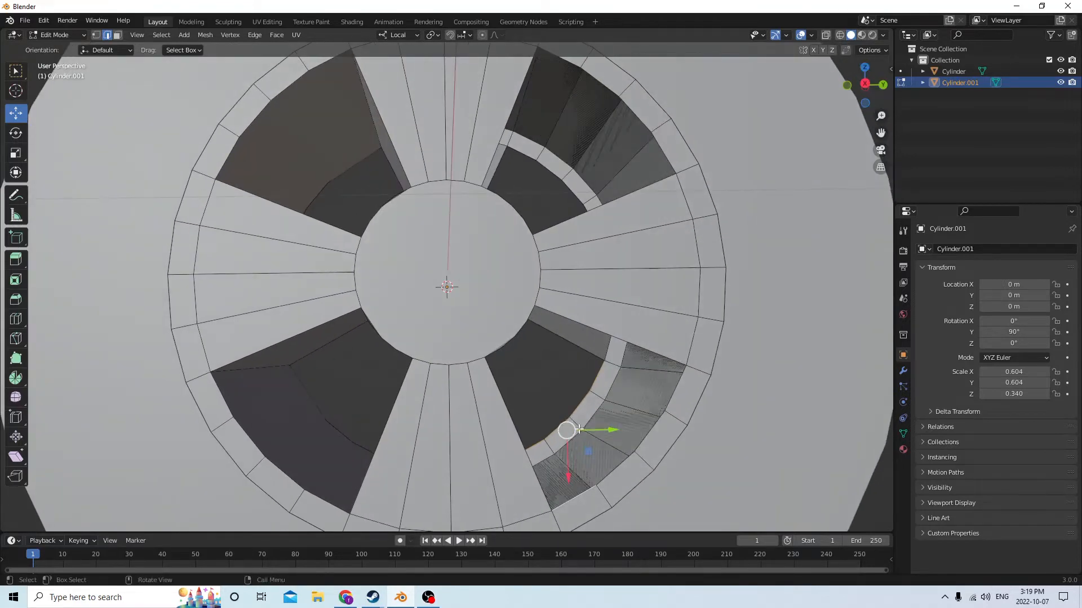
pyautogui.keyDown('ctrl'); pyautogui.click(678, 385); pyautogui.keyUp('ctrl')
pyautogui.moveTo(648, 379)
pyautogui.mouseDown(button='middle')
pyautogui.moveTo(631, 389)
pyautogui.moveTo(641, 369)
pyautogui.mouseUp(button='middle')
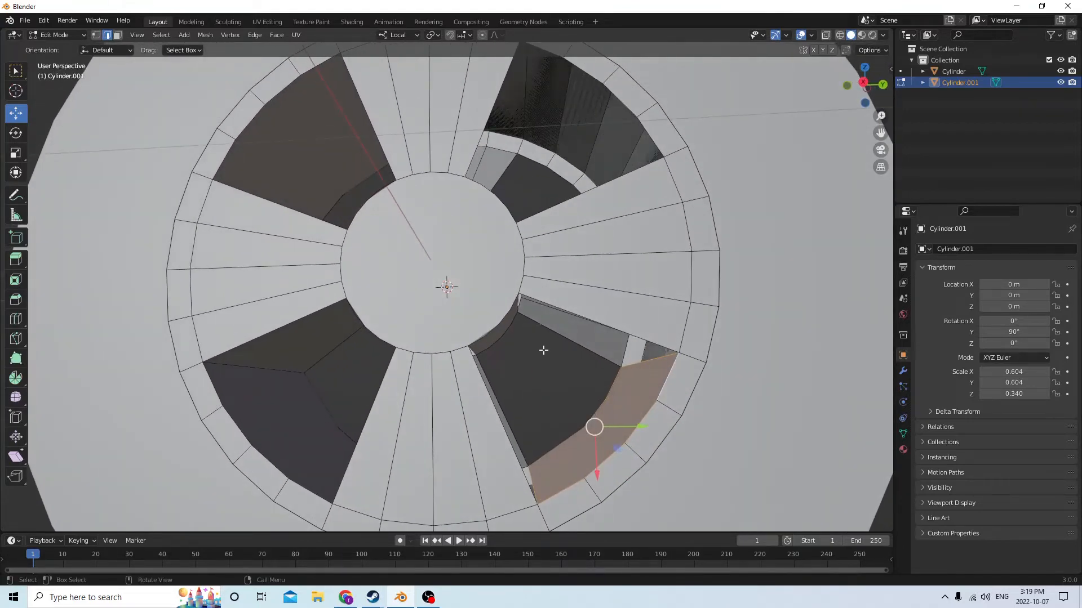
# Select the edges around the right spoke's open side in this lower-right opening and fill them with a face
pyautogui.moveTo(543, 350); pyautogui.dragTo(632, 299, button='middle')
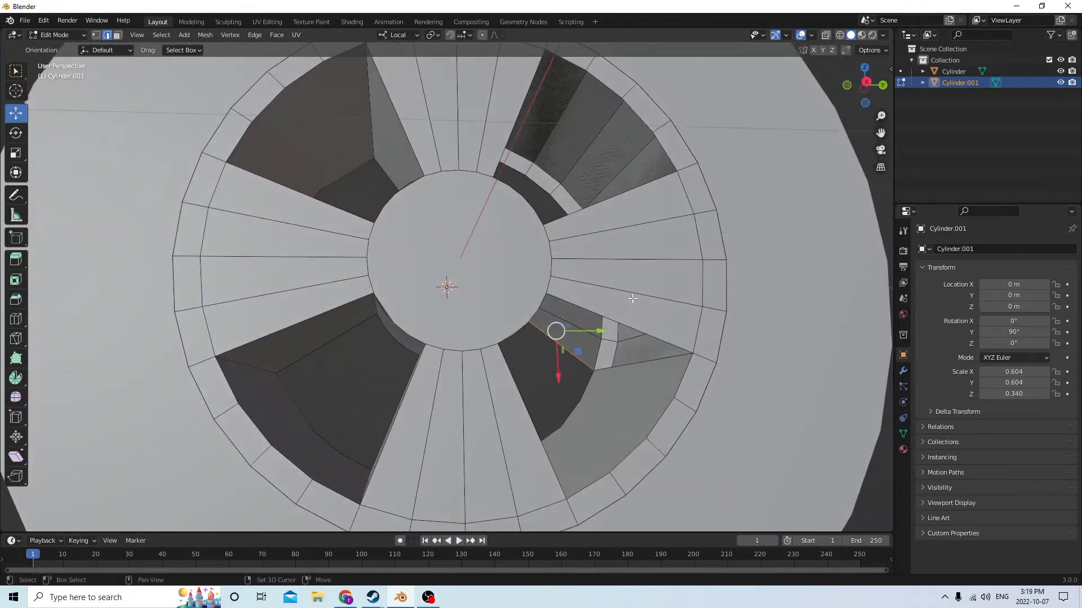
pyautogui.keyDown('shift'); pyautogui.click(636, 329); pyautogui.keyUp('shift')
pyautogui.keyDown('shift'); pyautogui.click(638, 362); pyautogui.keyUp('shift')
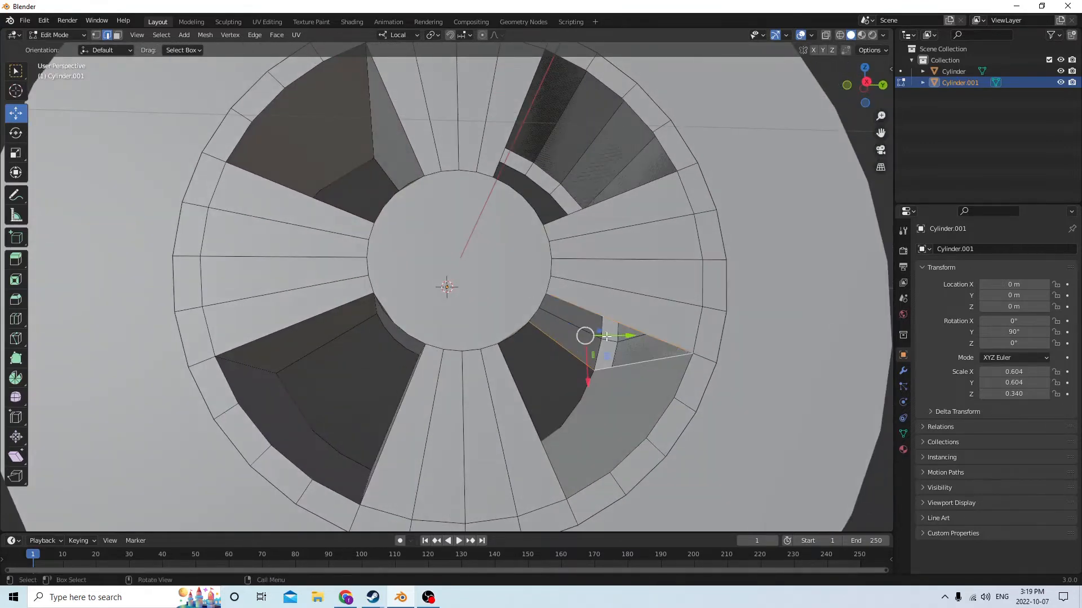
pyautogui.press('f')
# Fill the lower spoke's open side in the same lower-right opening with a face between its bounding edges
pyautogui.moveTo(605, 337); pyautogui.dragTo(414, 337, button='middle')
pyautogui.keyDown('shift'); pyautogui.click(431, 316); pyautogui.keyUp('shift')
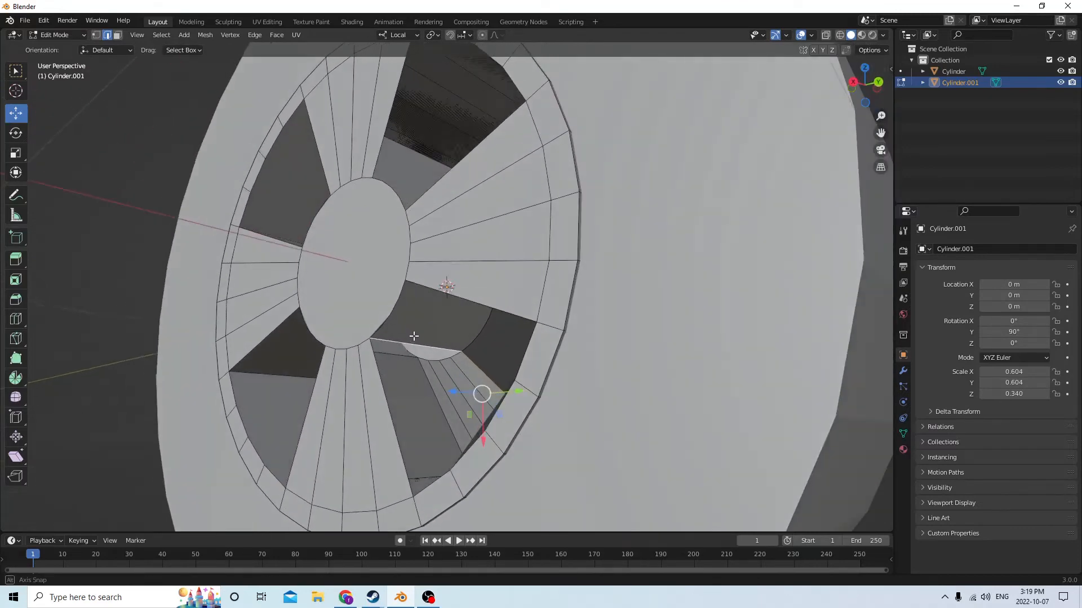
pyautogui.moveTo(383, 384); pyautogui.dragTo(551, 309, button='middle')
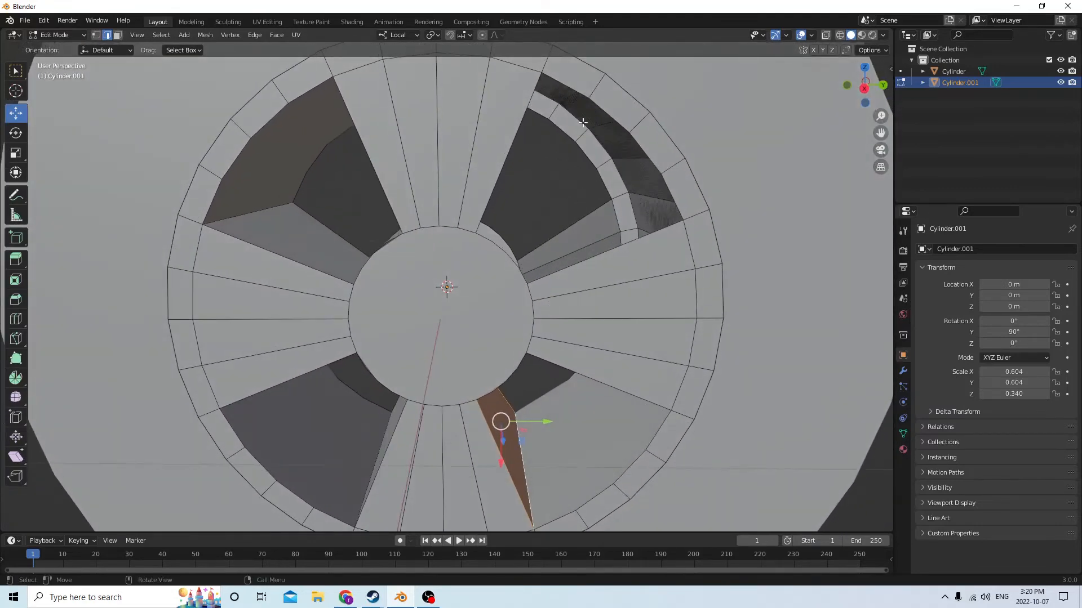
# Select the recessed and near rim arcs of the last upper-right opening and fill a face between them
pyautogui.moveTo(547, 124); pyautogui.dragTo(570, 144, button='middle')
pyautogui.keyDown('ctrl'); pyautogui.click(614, 188); pyautogui.keyUp('ctrl')
pyautogui.moveTo(614, 188)
pyautogui.mouseDown(button='middle')
pyautogui.moveTo(585, 105)
pyautogui.moveTo(614, 171)
pyautogui.mouseUp(button='middle')
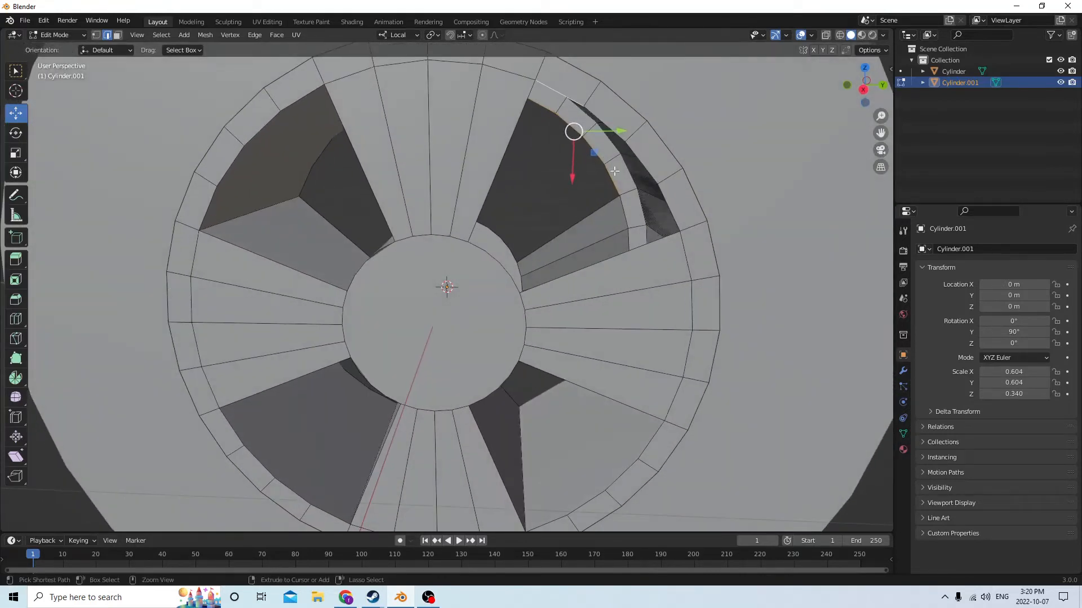
pyautogui.keyDown('ctrl'); pyautogui.click(673, 215); pyautogui.keyUp('ctrl')
pyautogui.moveTo(673, 214); pyautogui.dragTo(594, 199, button='middle')
# Select the near and recessed hub arcs of the upper-right opening and fill the hub wall between them
pyautogui.keyDown('ctrl'); pyautogui.click(673, 189); pyautogui.keyUp('ctrl')
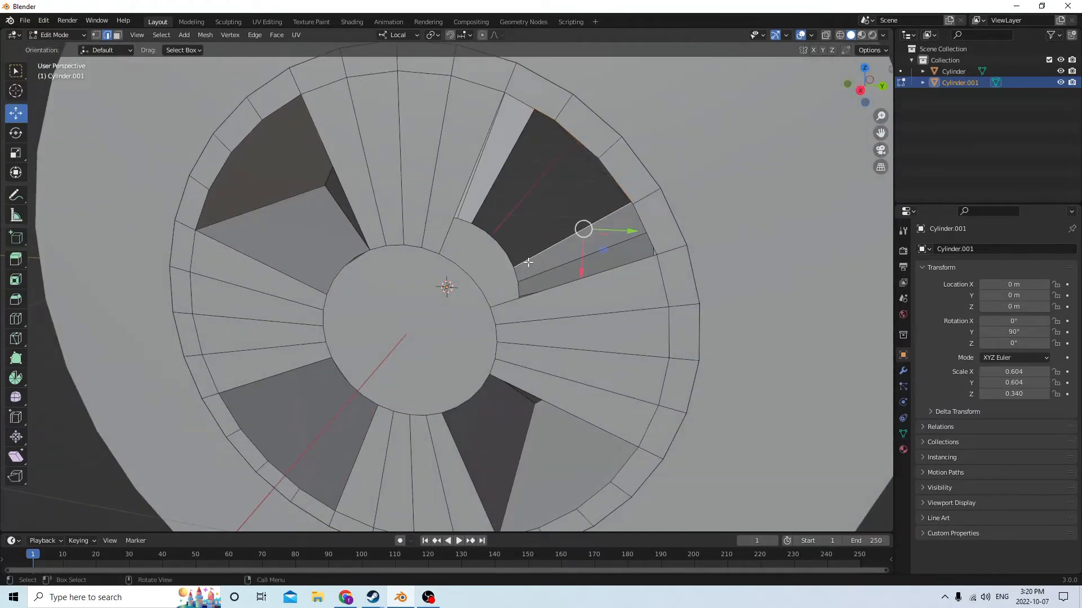
pyautogui.moveTo(528, 262); pyautogui.dragTo(565, 220, button='middle')
pyautogui.keyDown('ctrl'); pyautogui.click(508, 253); pyautogui.keyUp('ctrl')
pyautogui.keyDown('ctrl'); pyautogui.click(503, 248); pyautogui.keyUp('ctrl')
pyautogui.click(523, 218)
pyautogui.click(546, 205)
pyautogui.scroll(1, 546, 205)
pyautogui.scroll(-1, 587, 195)
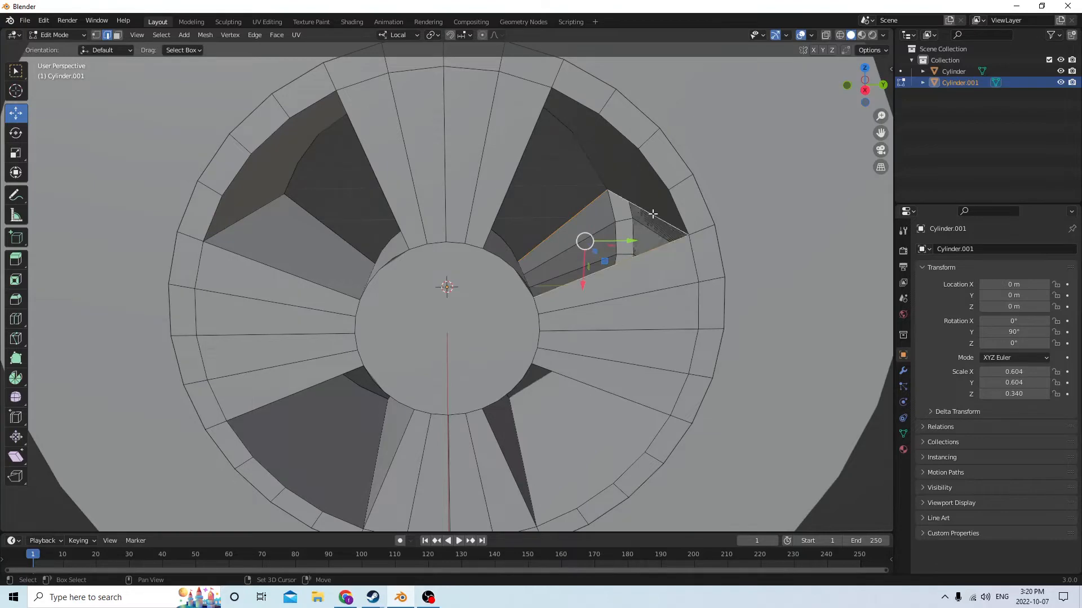
# Select the bounding edges of the upper-right opening's spoke sides and fill them with faces
pyautogui.moveTo(652, 218); pyautogui.dragTo(573, 219, button='middle')
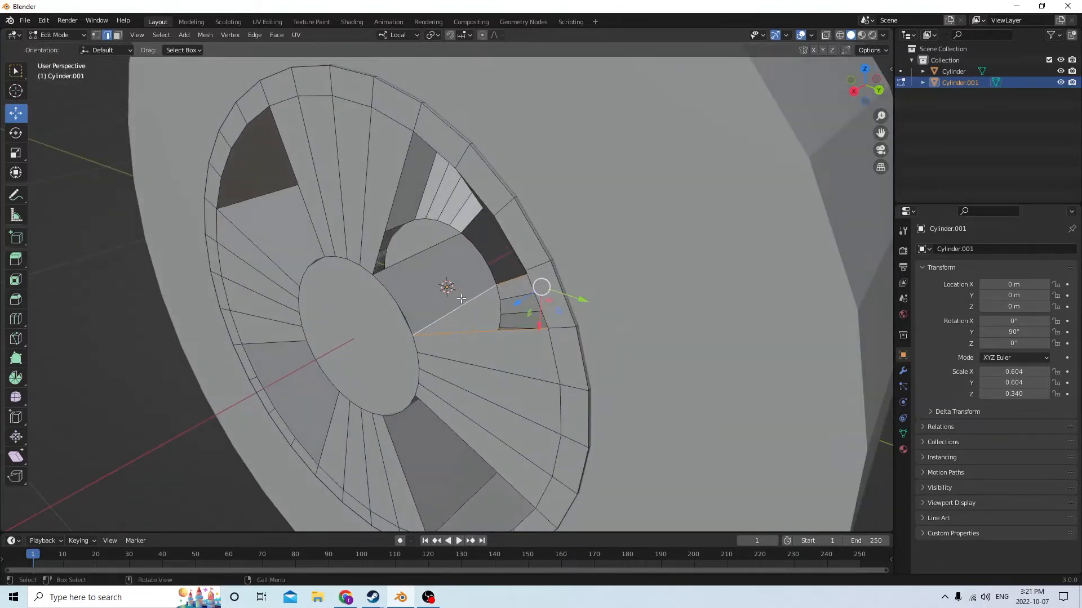
pyautogui.moveTo(459, 290); pyautogui.dragTo(514, 127, button='middle')
pyautogui.moveTo(557, 177); pyautogui.dragTo(130, 251, button='middle')
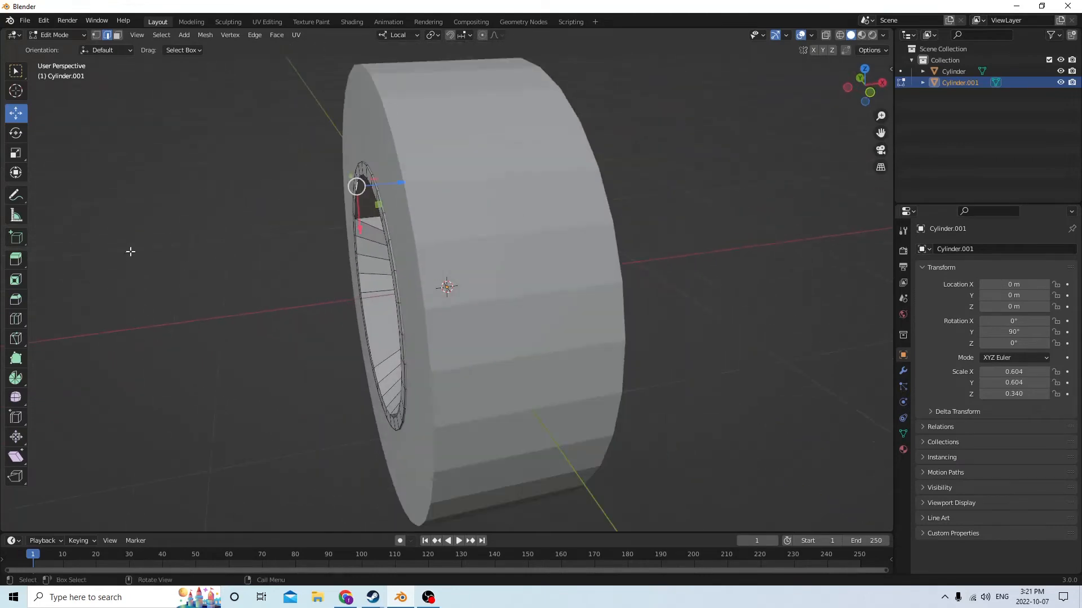
# Switch to Object Mode and temporarily slide the rim out of the tire along its axis to inspect it, cancelling the move
pyautogui.moveTo(325, 254); pyautogui.dragTo(508, 211, button='middle')
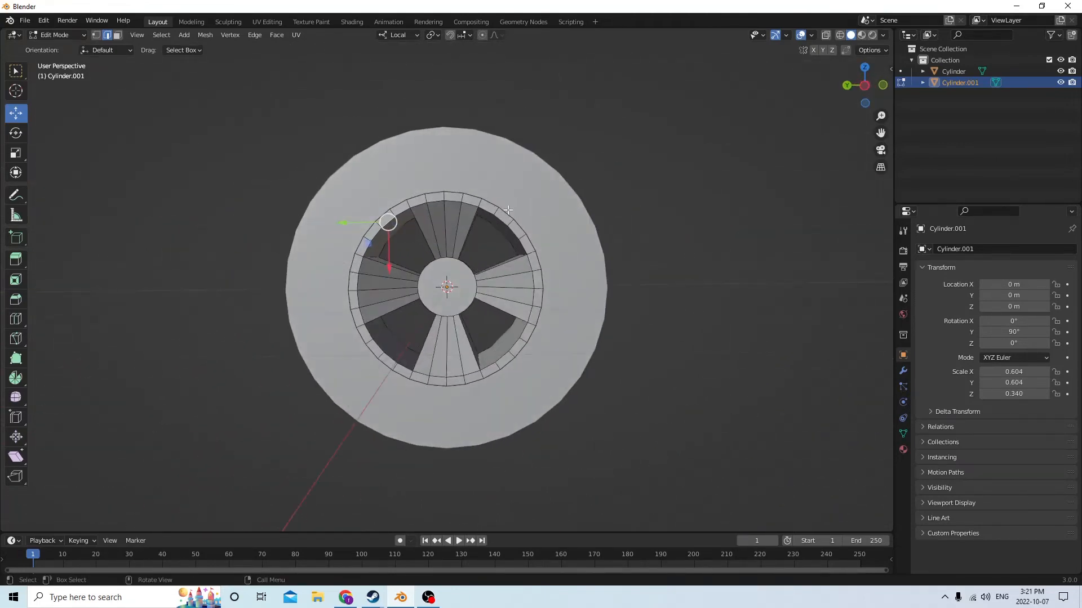
pyautogui.moveTo(496, 248); pyautogui.dragTo(102, 289, button='middle')
pyautogui.press('Tab')
pyautogui.moveTo(331, 272); pyautogui.dragTo(315, 268, button='middle')
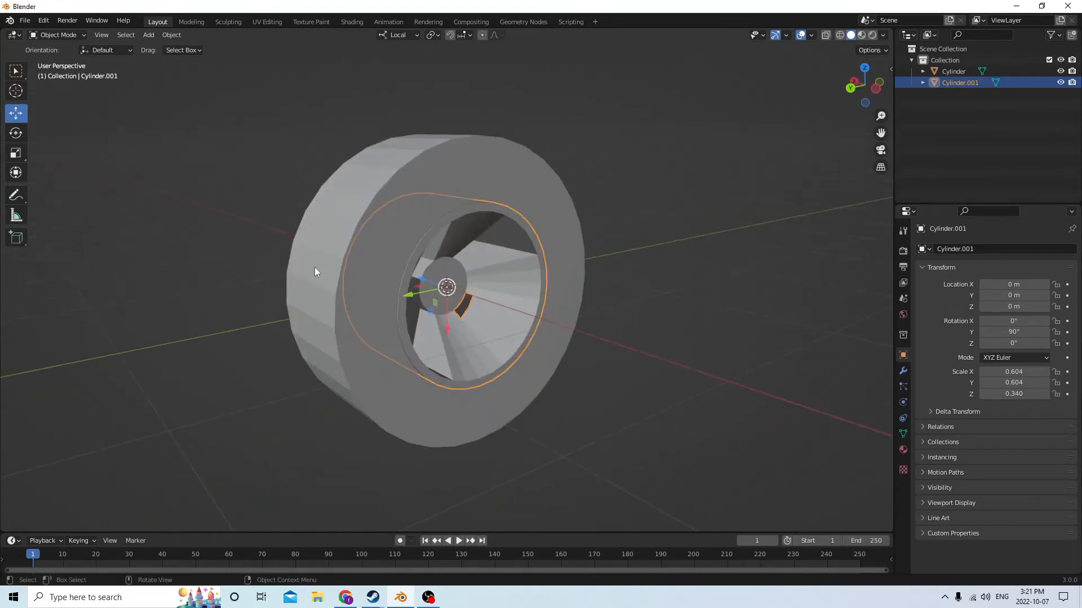
pyautogui.moveTo(424, 280); pyautogui.dragTo(671, 323)
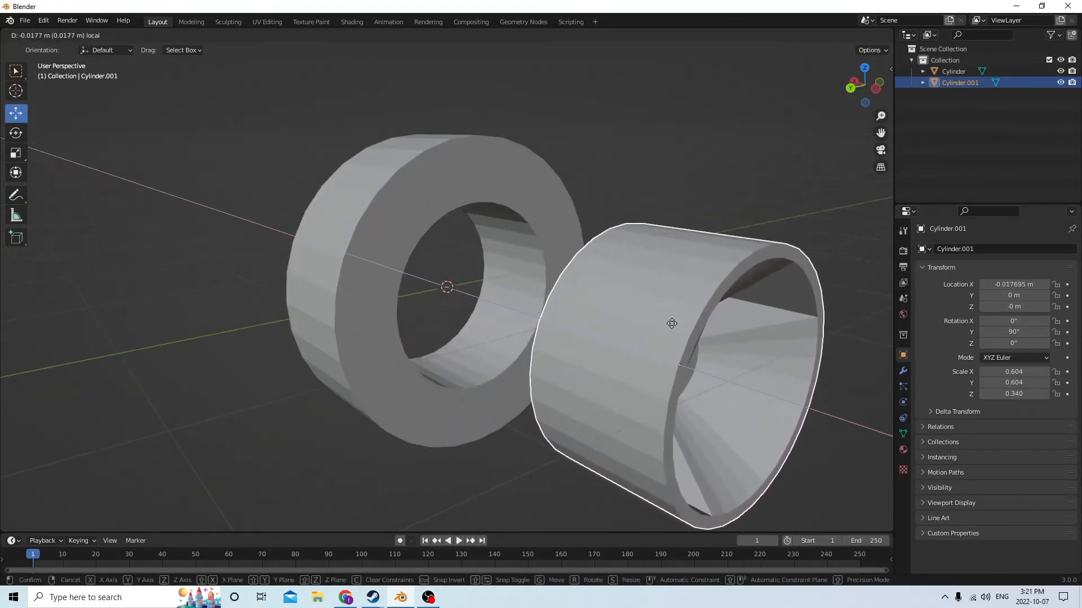
pyautogui.rightClick(672, 323)
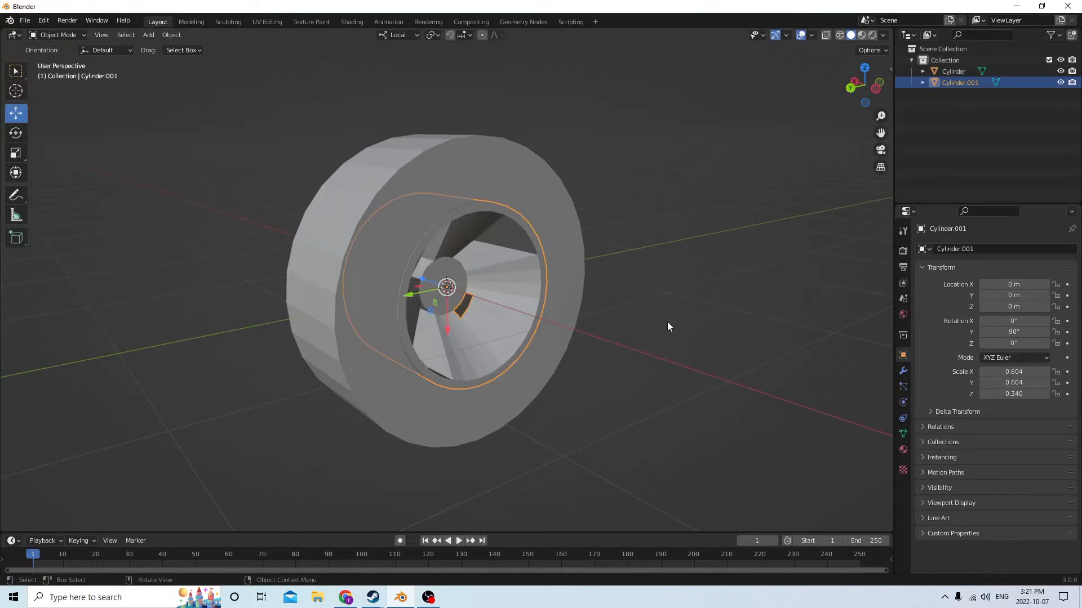
# Select the tire, enter Edit Mode and select all of its linked geometry
pyautogui.click(527, 236)
pyautogui.moveTo(526, 235); pyautogui.dragTo(582, 235, button='middle')
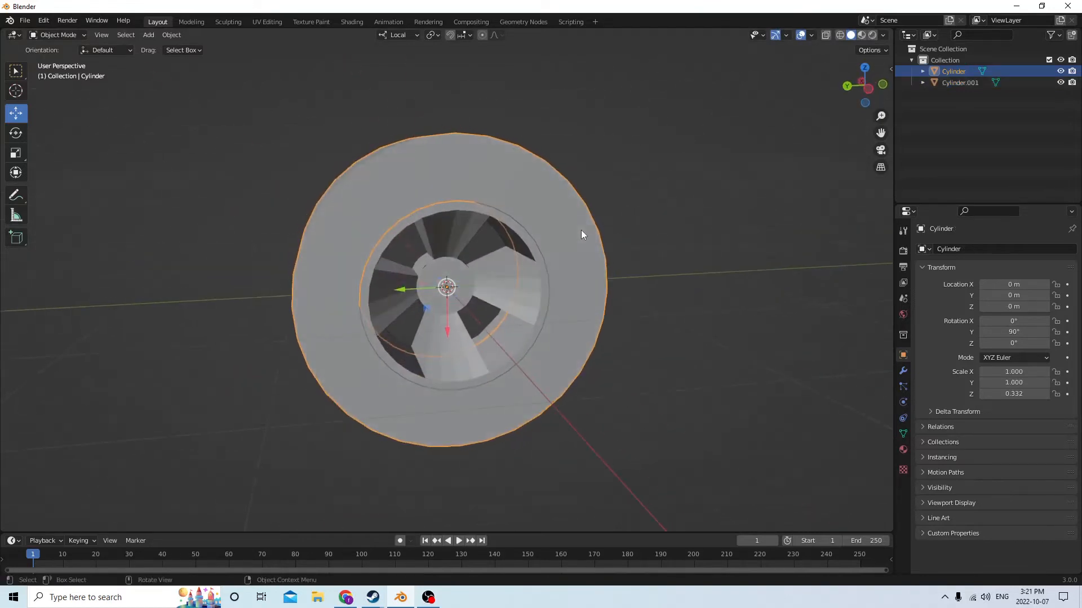
pyautogui.click(45, 22)
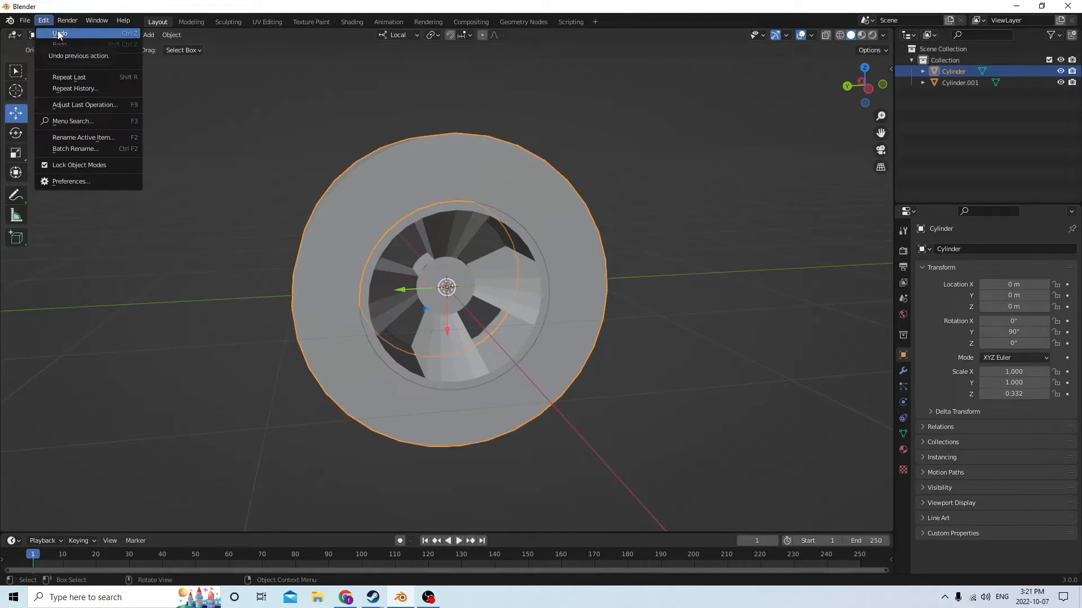
pyautogui.moveTo(459, 129); pyautogui.dragTo(541, 210, button='middle')
pyautogui.press('Tab')
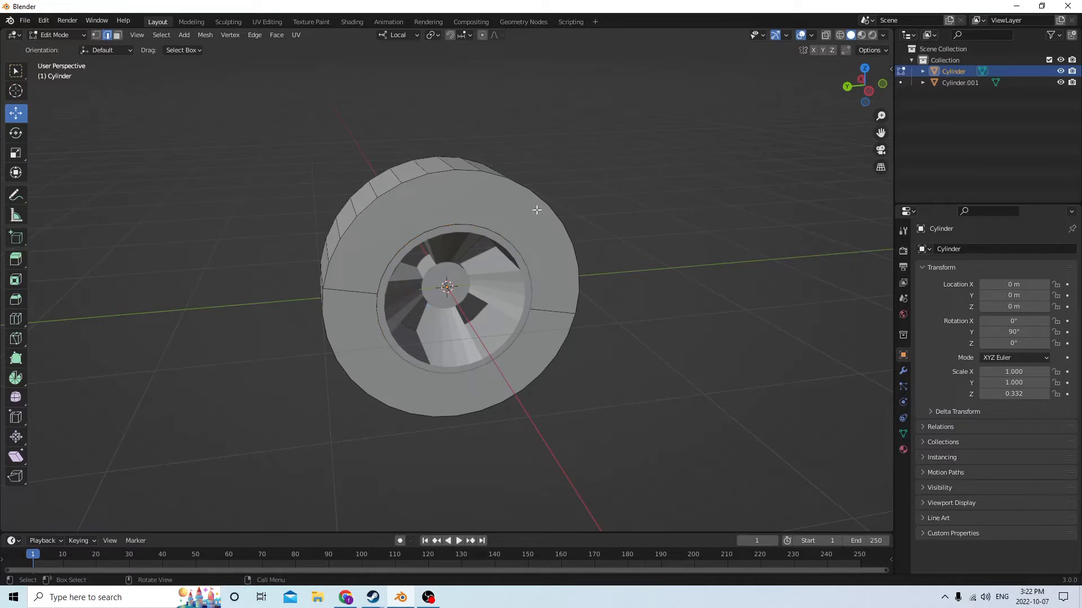
pyautogui.hotkey('ctrl', 'l')
# Try beveling all the tire's edges with a width of about 0.00048 m and one segment
pyautogui.moveTo(541, 204); pyautogui.dragTo(602, 207, button='middle')
pyautogui.scroll(1, 602, 208)
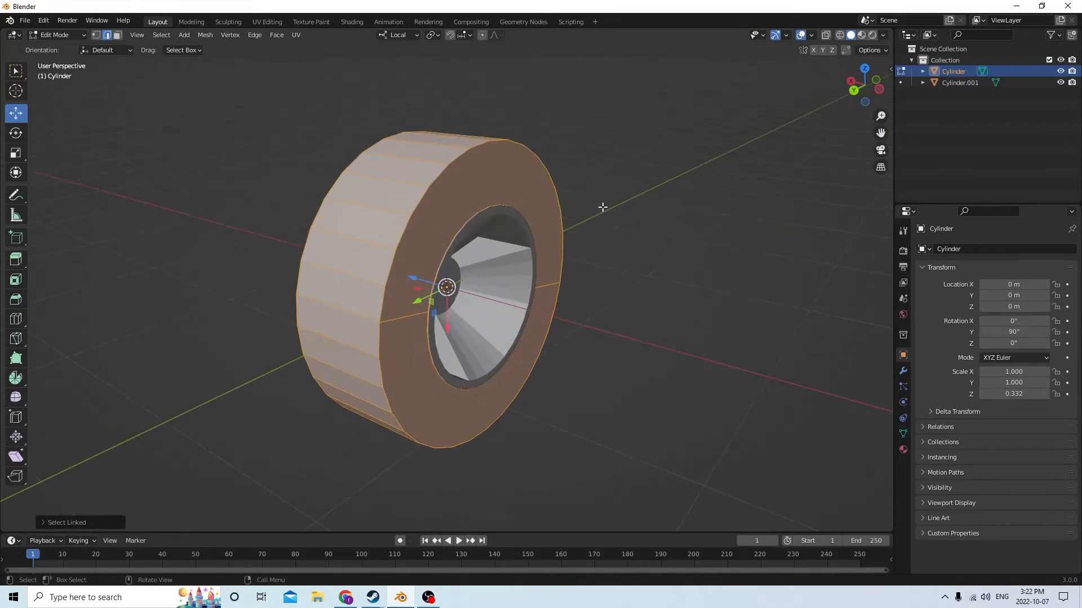
pyautogui.scroll(-2, 529, 198)
pyautogui.moveTo(529, 199); pyautogui.dragTo(476, 212, button='middle')
pyautogui.scroll(1, 485, 210)
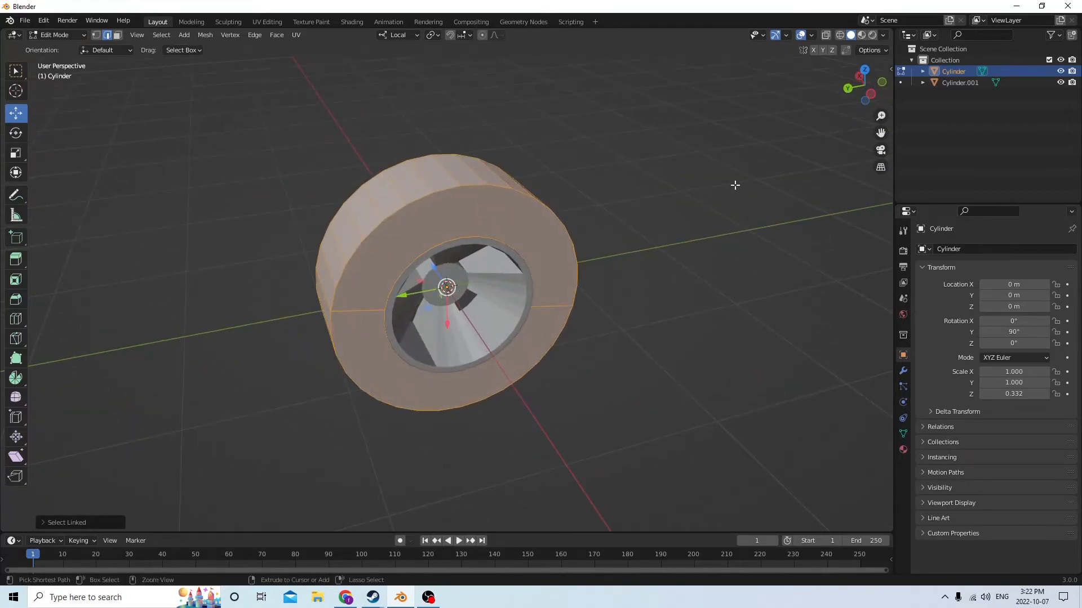
pyautogui.hotkey('ctrl', 'b')
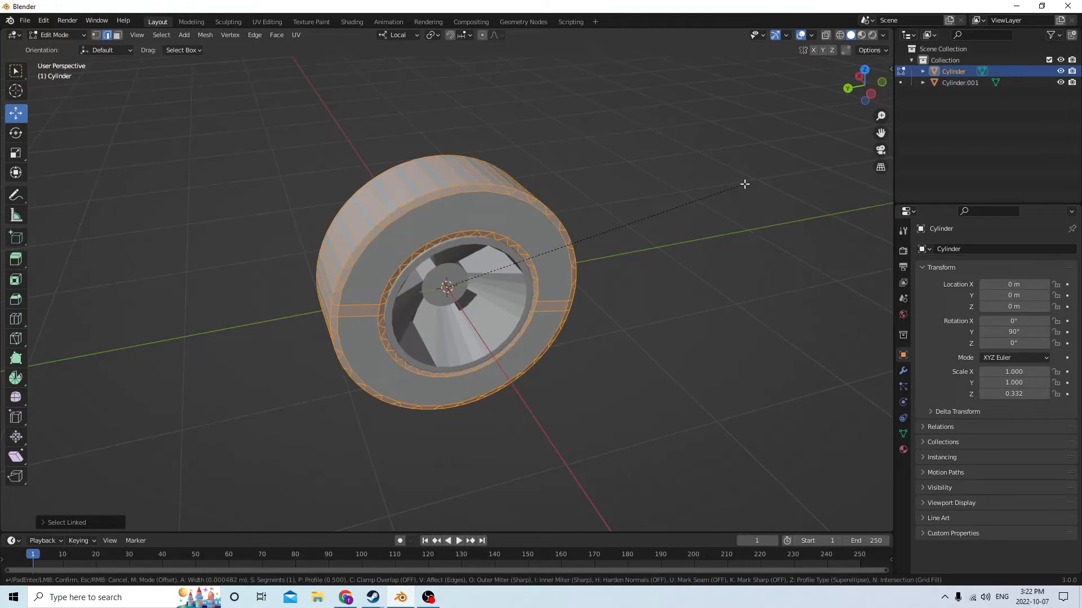
pyautogui.click(744, 184)
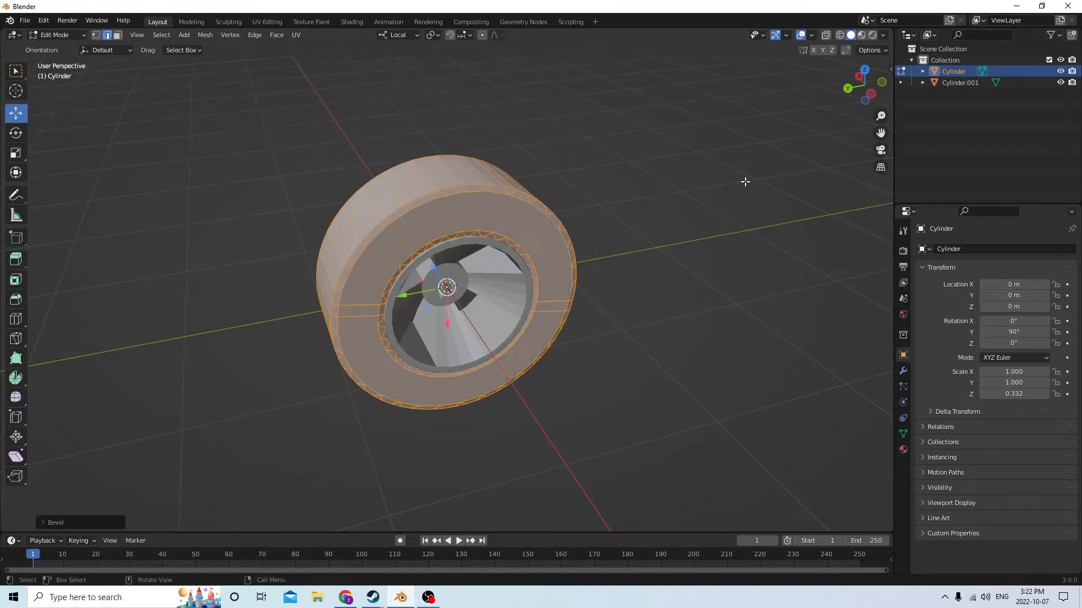
# Deselect the tire mesh, change to face selection and examine the beveled edges from both sides
pyautogui.moveTo(687, 133); pyautogui.dragTo(685, 128, button='middle')
pyautogui.click(633, 113)
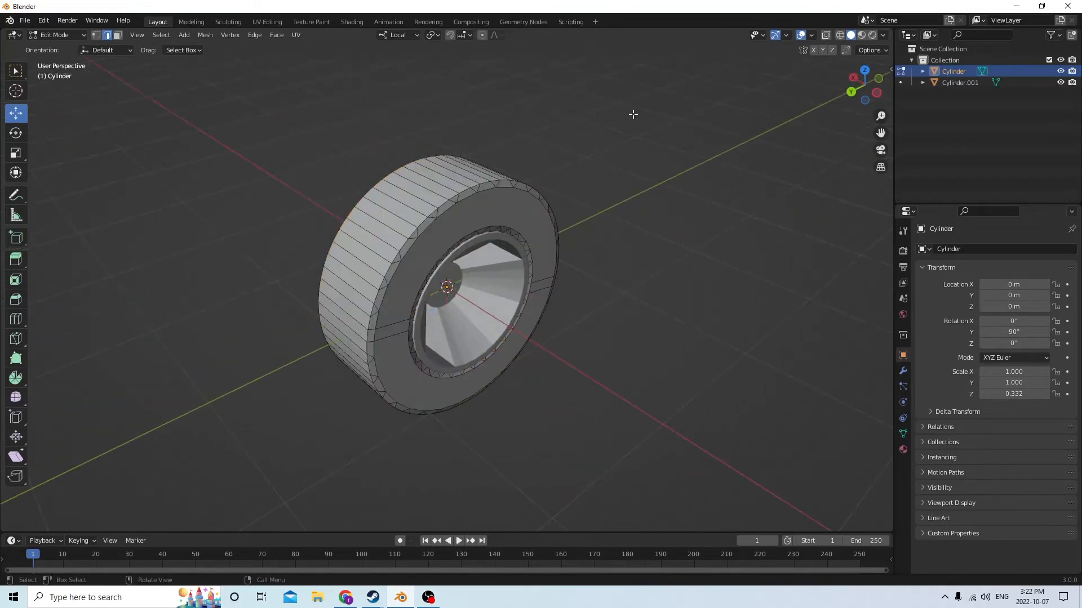
pyautogui.scroll(1, 614, 114)
pyautogui.moveTo(527, 116); pyautogui.dragTo(544, 141, button='middle')
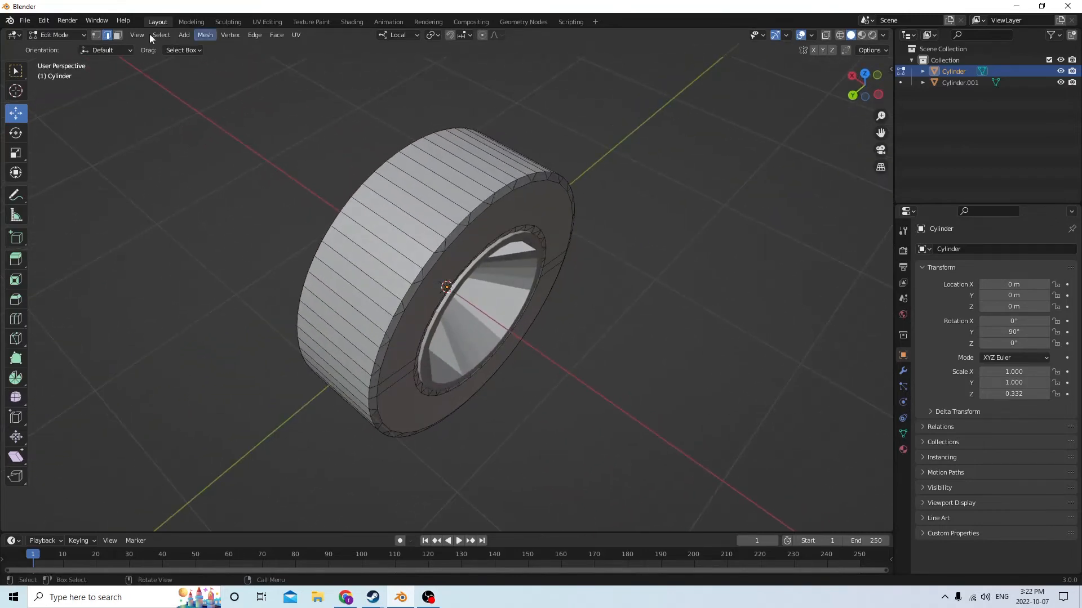
pyautogui.click(117, 36)
pyautogui.moveTo(253, 161); pyautogui.dragTo(248, 91, button='middle')
pyautogui.scroll(3, 259, 70)
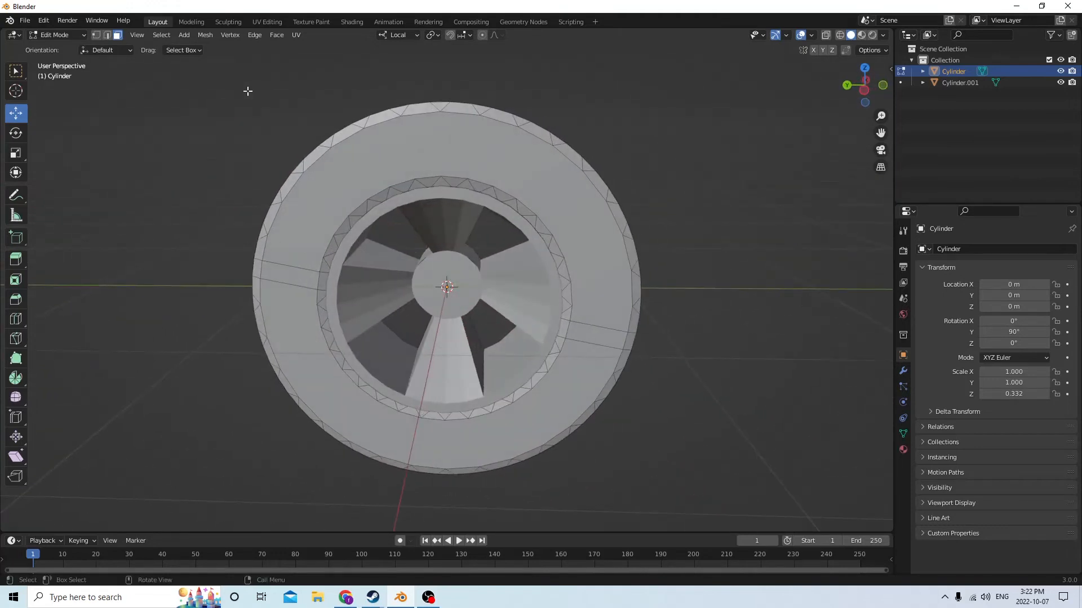
# Undo the selection changes and the bevel on the tire
pyautogui.click(42, 22)
pyautogui.click(107, 35)
pyautogui.click(44, 22)
pyautogui.click(70, 34)
pyautogui.moveTo(147, 79); pyautogui.dragTo(265, 73, button='middle')
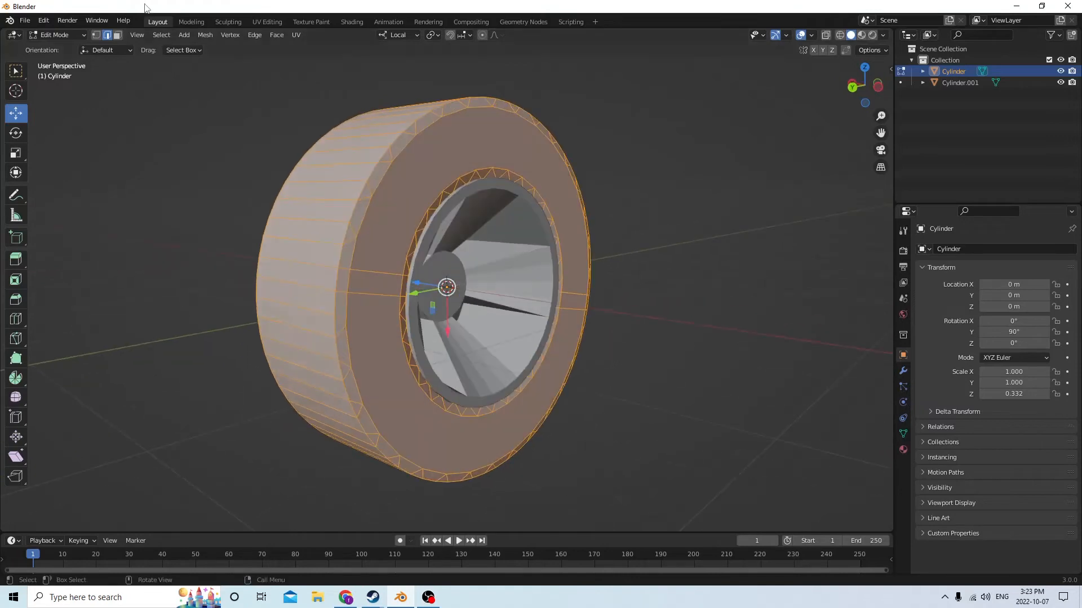
pyautogui.click(44, 21)
pyautogui.click(57, 33)
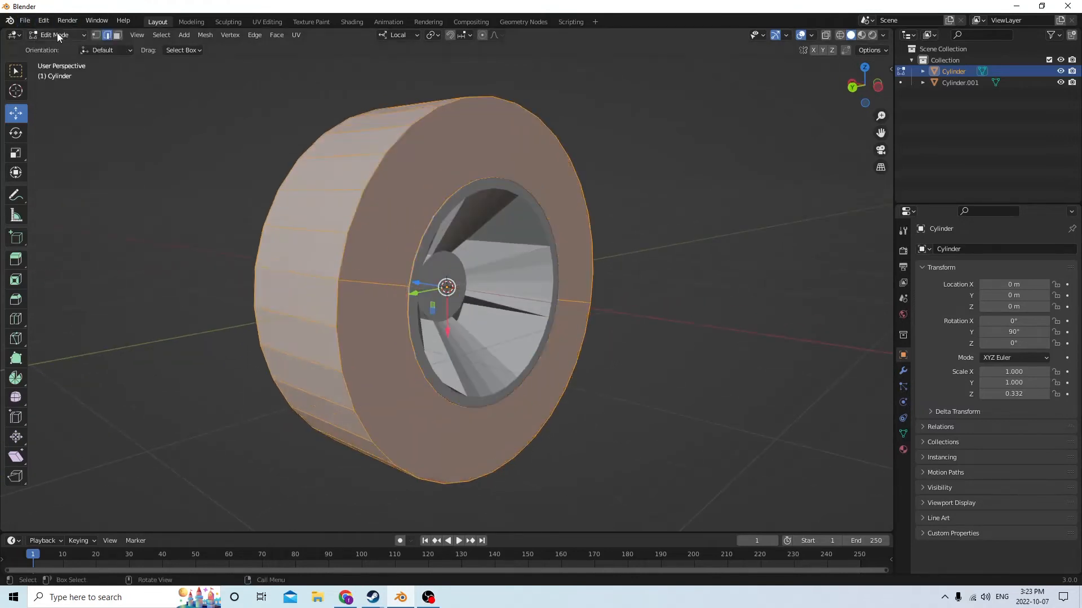
# Select the two straight radial edges on each of the tire's side faces
pyautogui.moveTo(494, 152); pyautogui.dragTo(492, 154, button='middle')
pyautogui.click(389, 294)
pyautogui.moveTo(377, 278); pyautogui.dragTo(356, 269, button='middle')
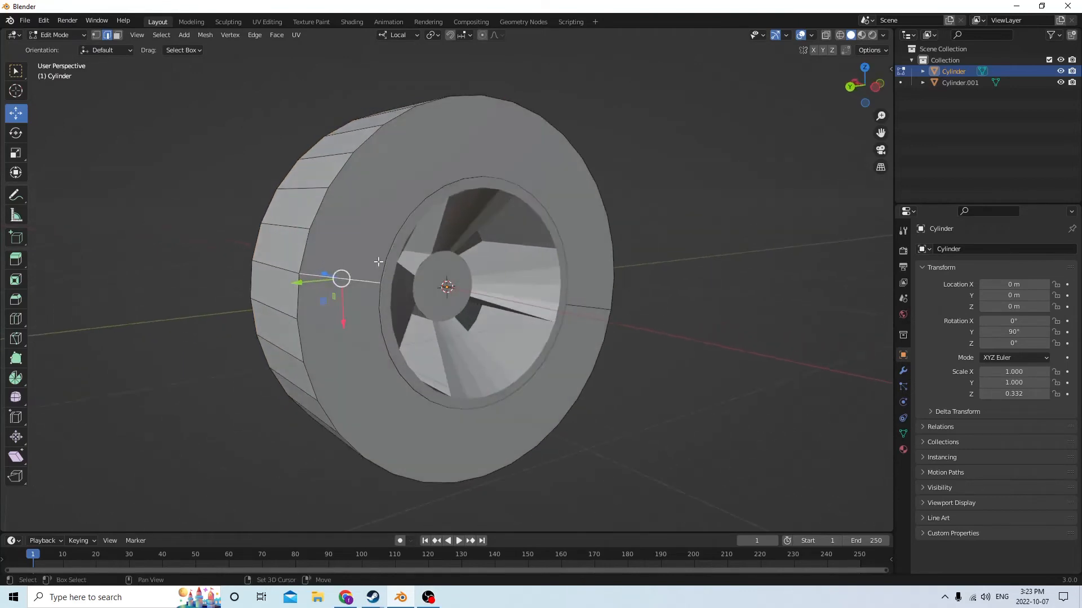
pyautogui.moveTo(575, 306); pyautogui.dragTo(538, 279, button='middle')
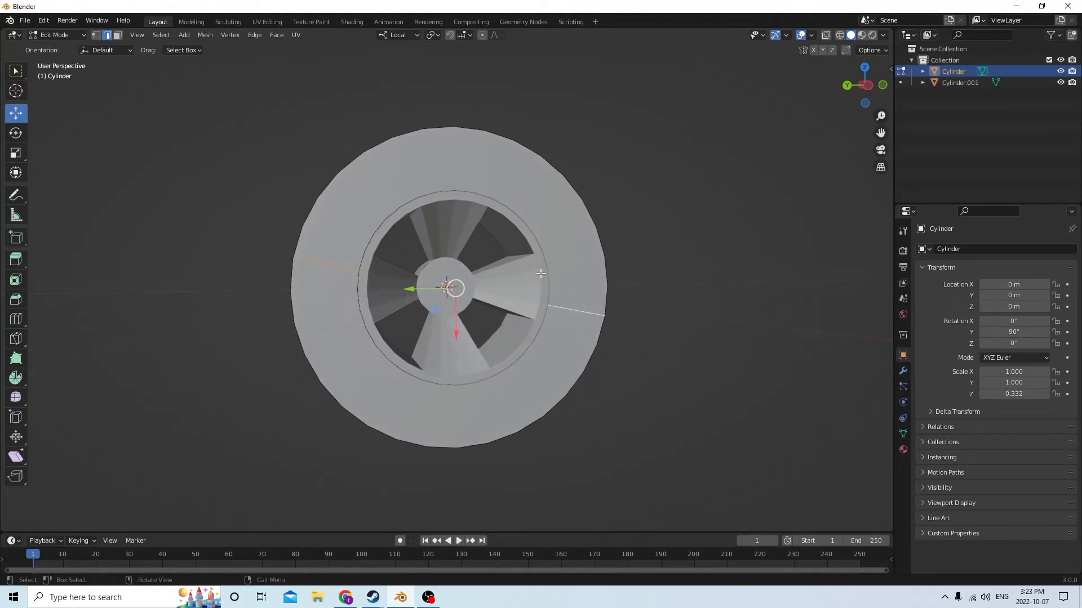
pyautogui.moveTo(542, 284); pyautogui.dragTo(654, 232, button='middle')
pyautogui.keyDown('shift'); pyautogui.click(490, 177); pyautogui.keyUp('shift')
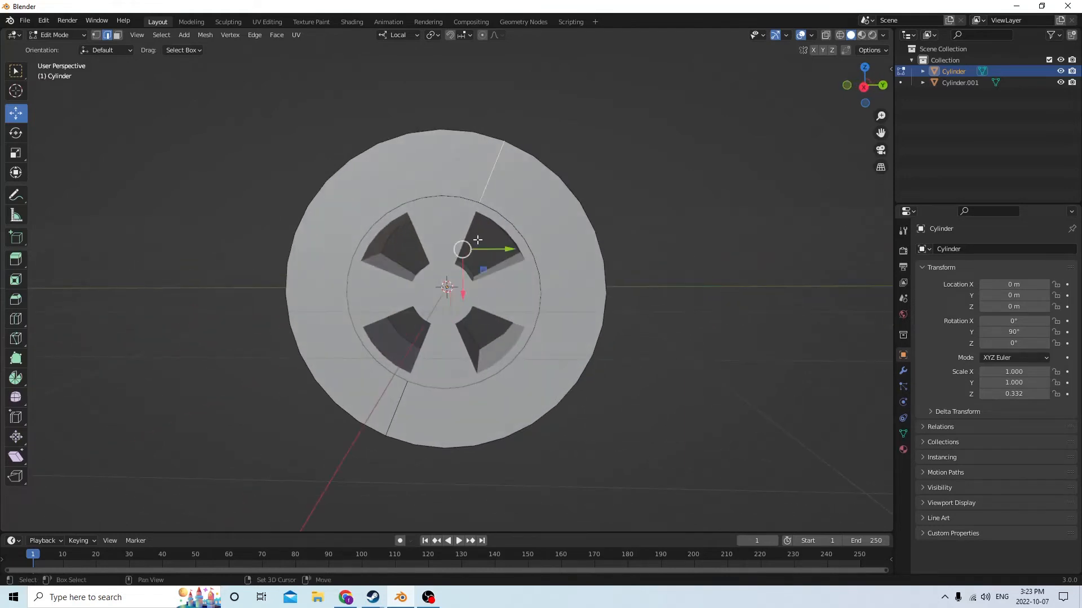
pyautogui.keyDown('shift'); pyautogui.click(411, 383); pyautogui.keyUp('shift')
pyautogui.moveTo(408, 381); pyautogui.dragTo(440, 271, button='middle')
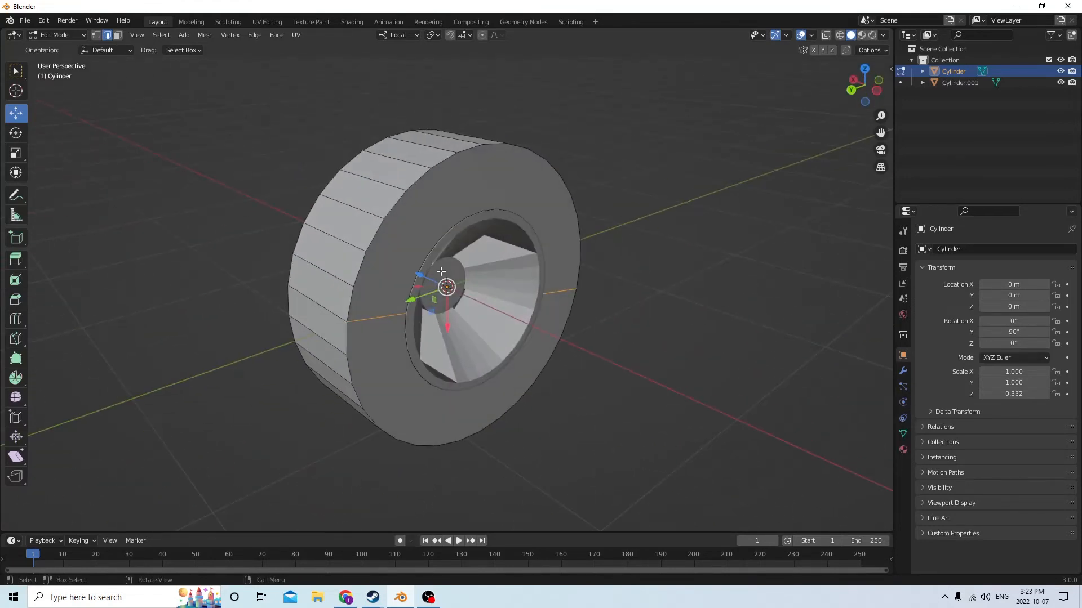
pyautogui.moveTo(655, 254); pyautogui.dragTo(664, 230, button='middle')
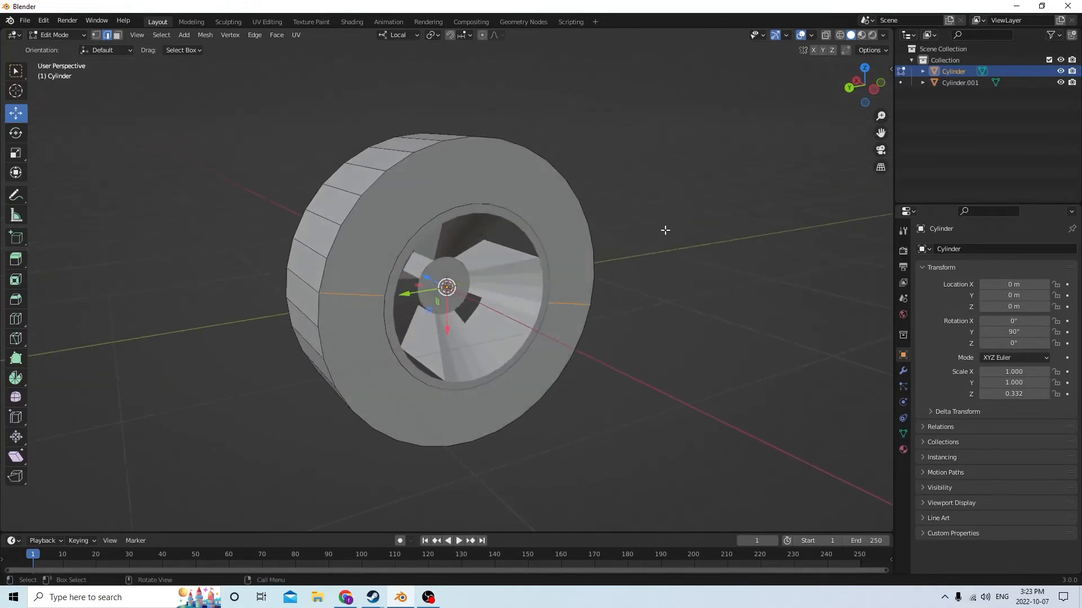
# Try to dissolve the selected radial edges on the tire's side faces
pyautogui.press('x')
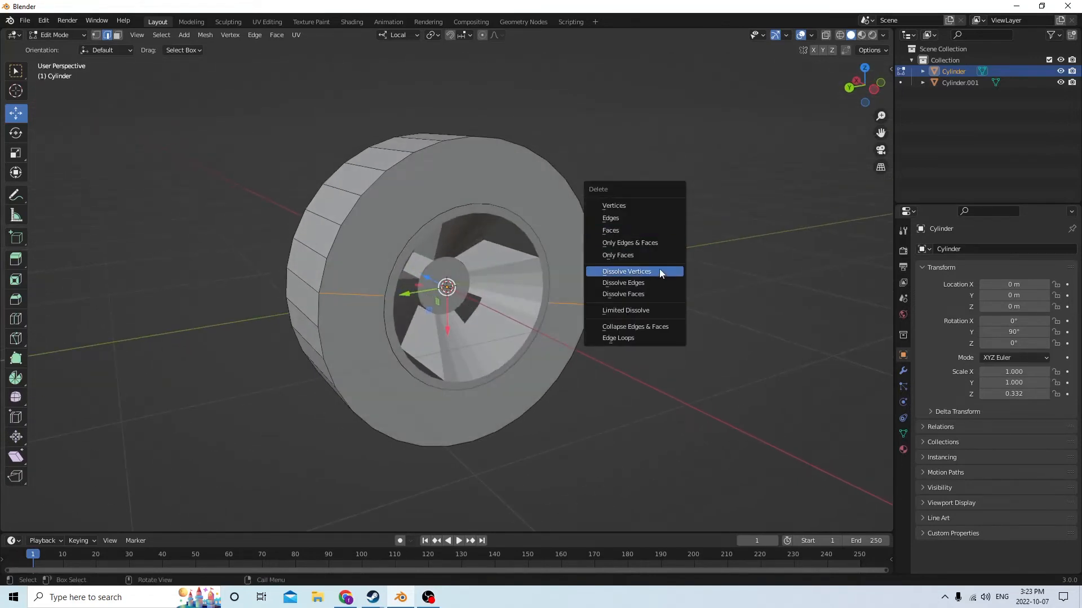
pyautogui.click(658, 277)
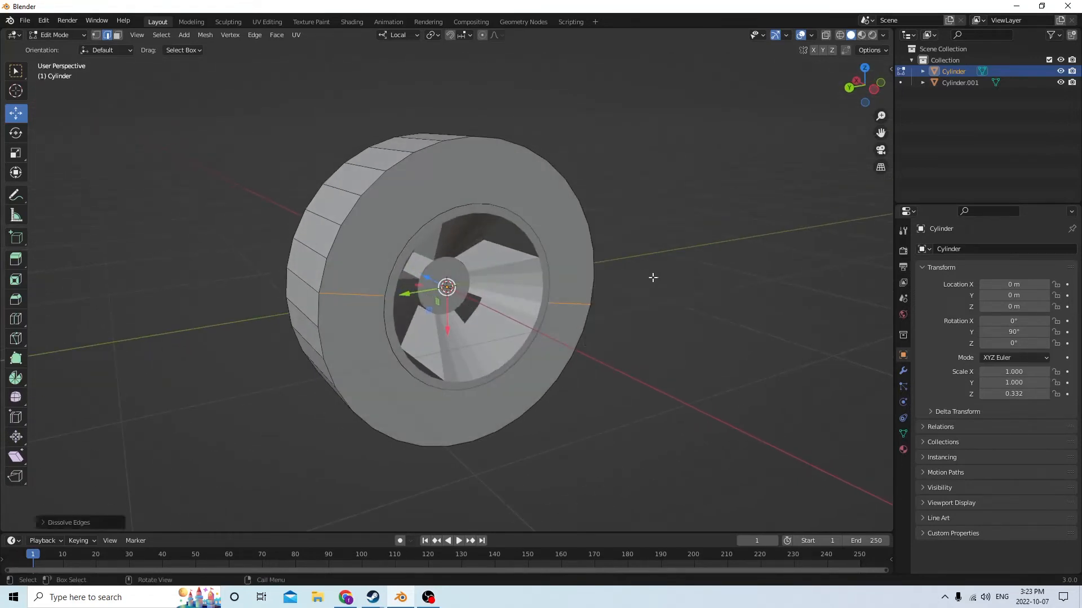
pyautogui.moveTo(653, 278); pyautogui.dragTo(626, 280, button='middle')
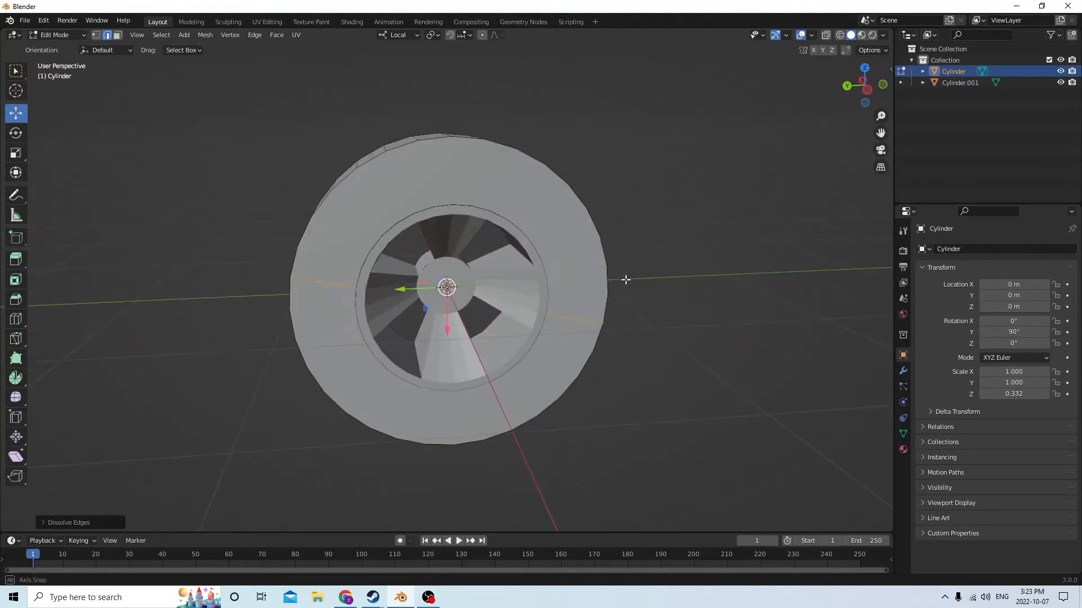
pyautogui.press('x')
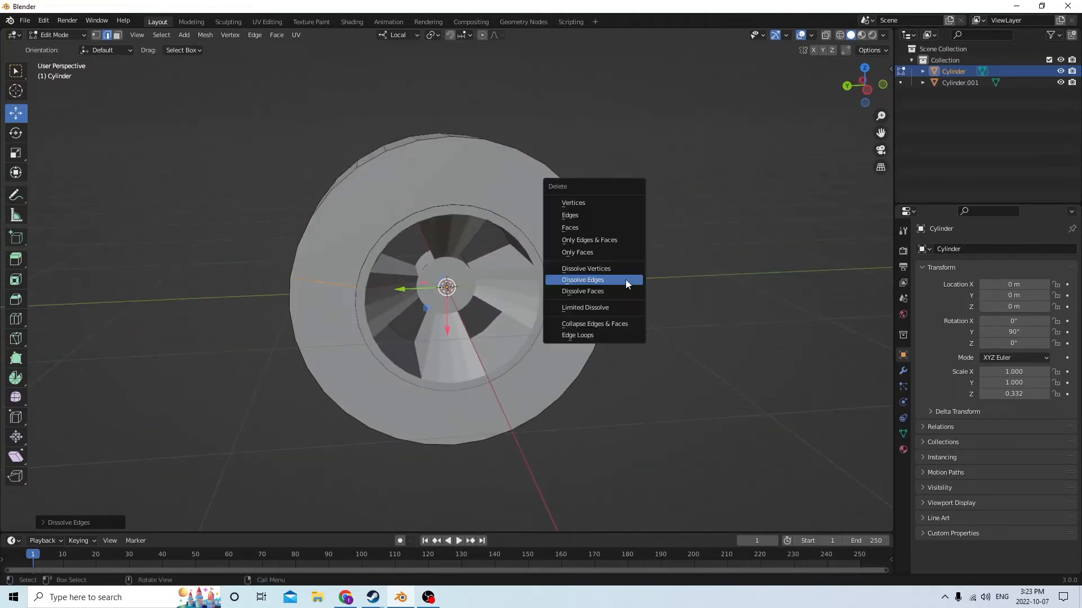
pyautogui.click(626, 280)
# Select the two radial edges on the spoked side of the tire and delete the faces they bound
pyautogui.moveTo(626, 280); pyautogui.dragTo(820, 265, button='middle')
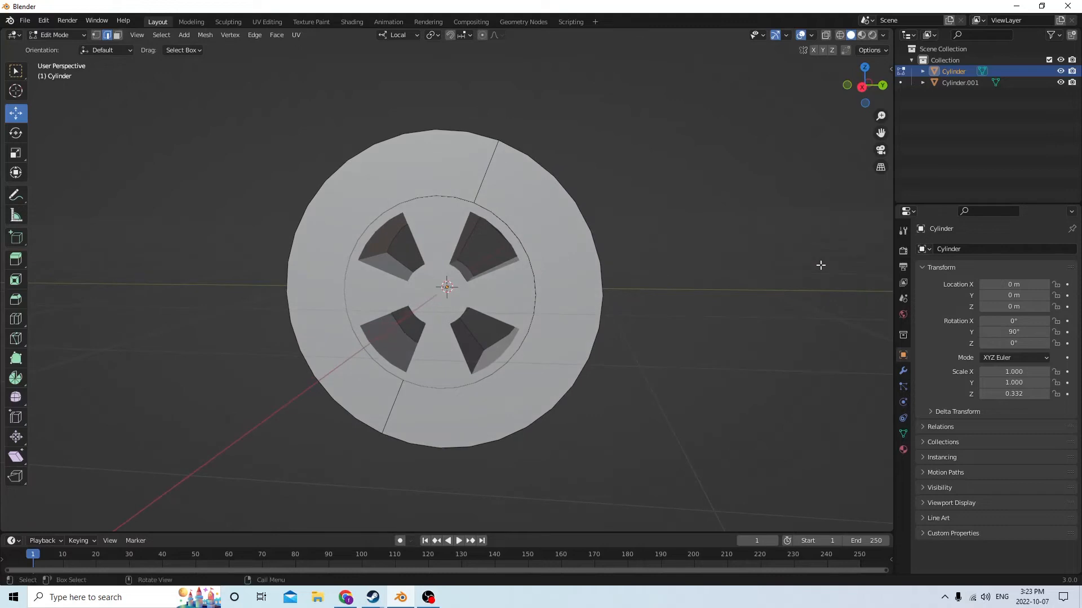
pyautogui.click(490, 168)
pyautogui.keyDown('shift'); pyautogui.click(383, 422); pyautogui.keyUp('shift')
pyautogui.press('x')
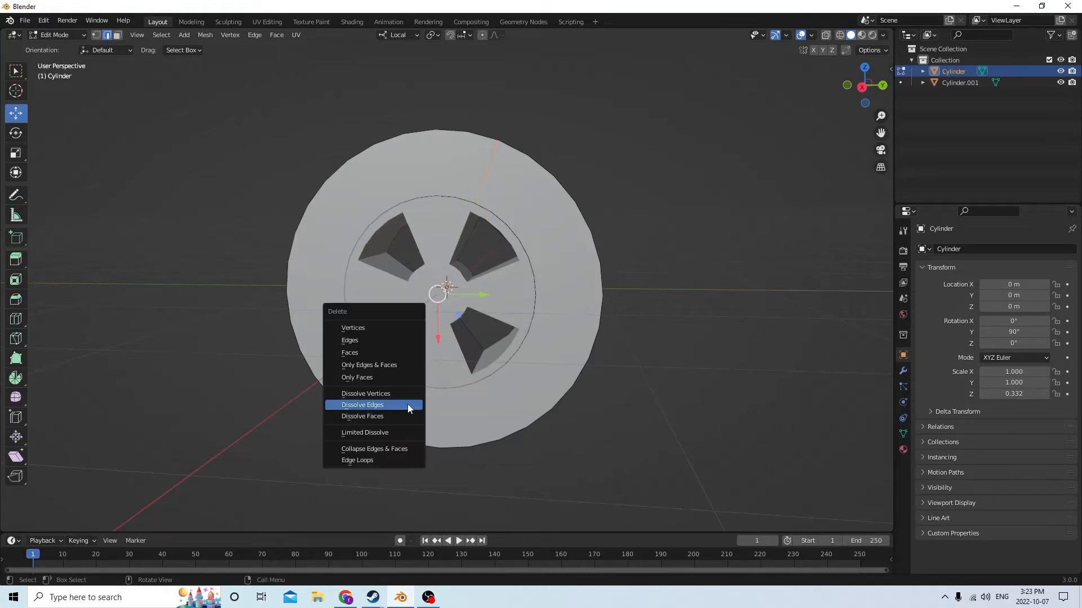
pyautogui.click(397, 352)
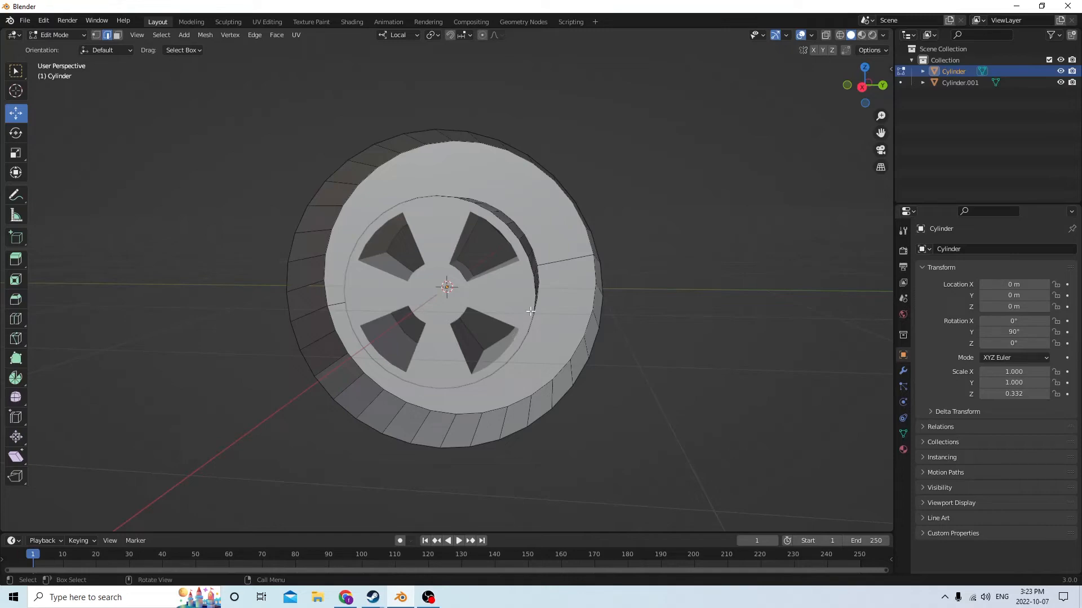
# Undo the deletion of the tire's side faces
pyautogui.moveTo(530, 311); pyautogui.dragTo(505, 269, button='middle')
pyautogui.click(43, 20)
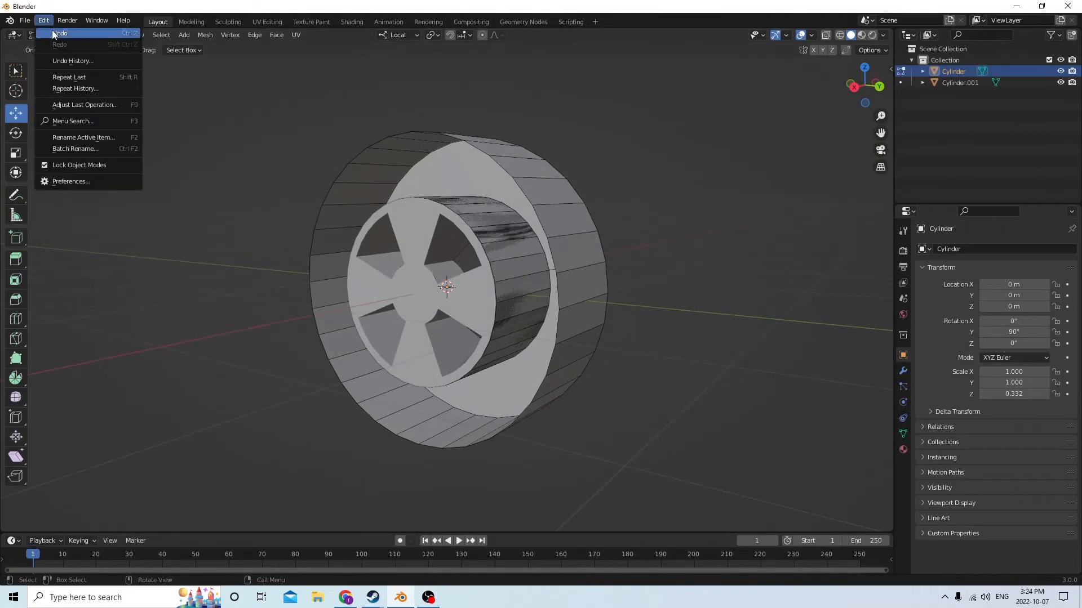
pyautogui.click(54, 35)
# Select the tire's whole linked mesh and try to bevel its edges
pyautogui.moveTo(485, 58); pyautogui.dragTo(264, 74, button='middle')
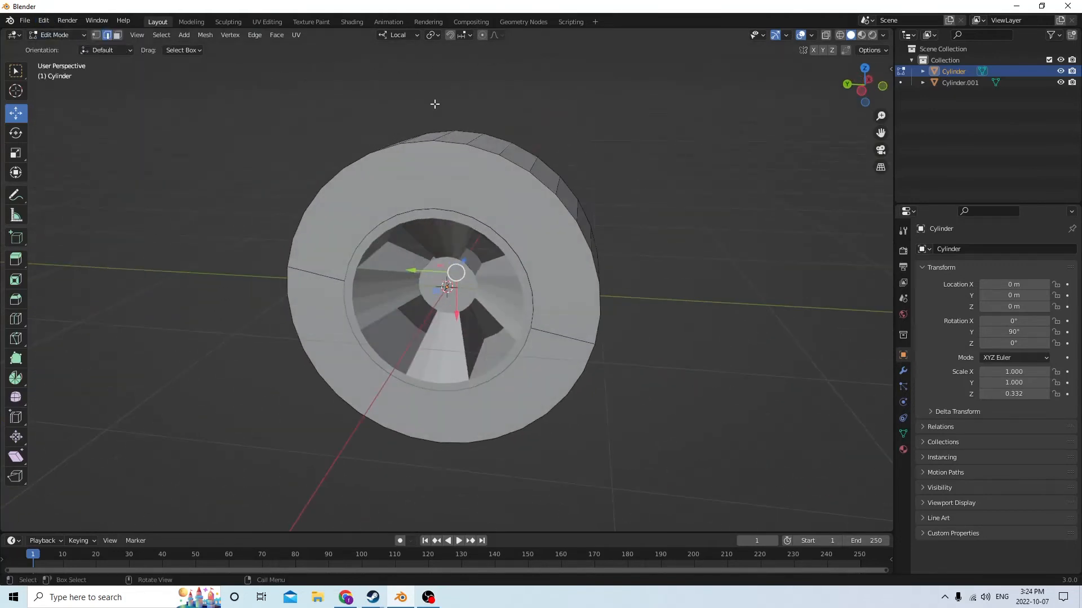
pyautogui.moveTo(435, 103); pyautogui.dragTo(483, 102, button='middle')
pyautogui.click(517, 175)
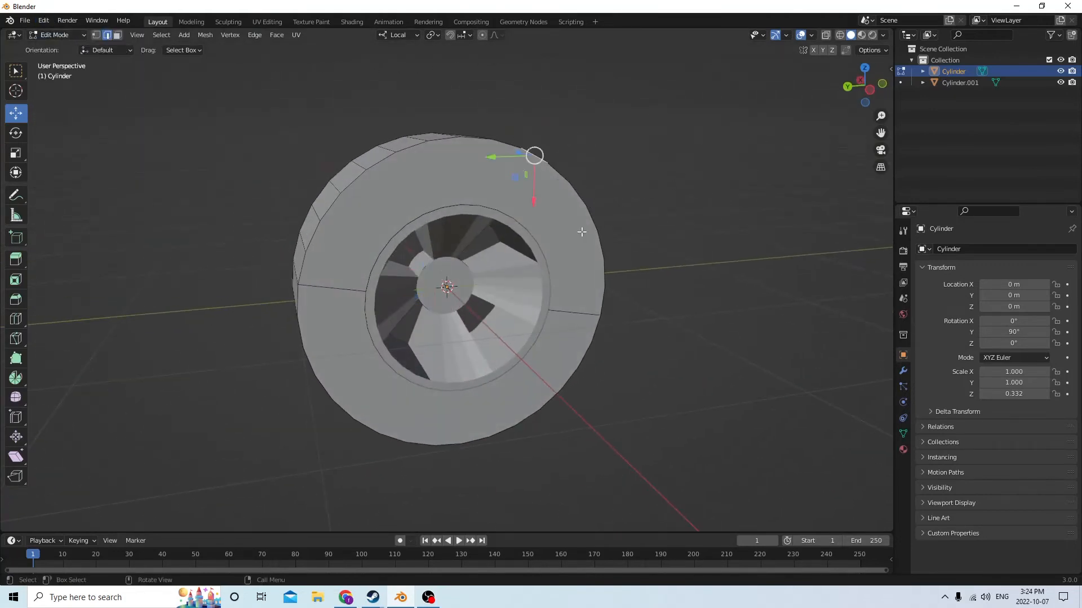
pyautogui.press('l')
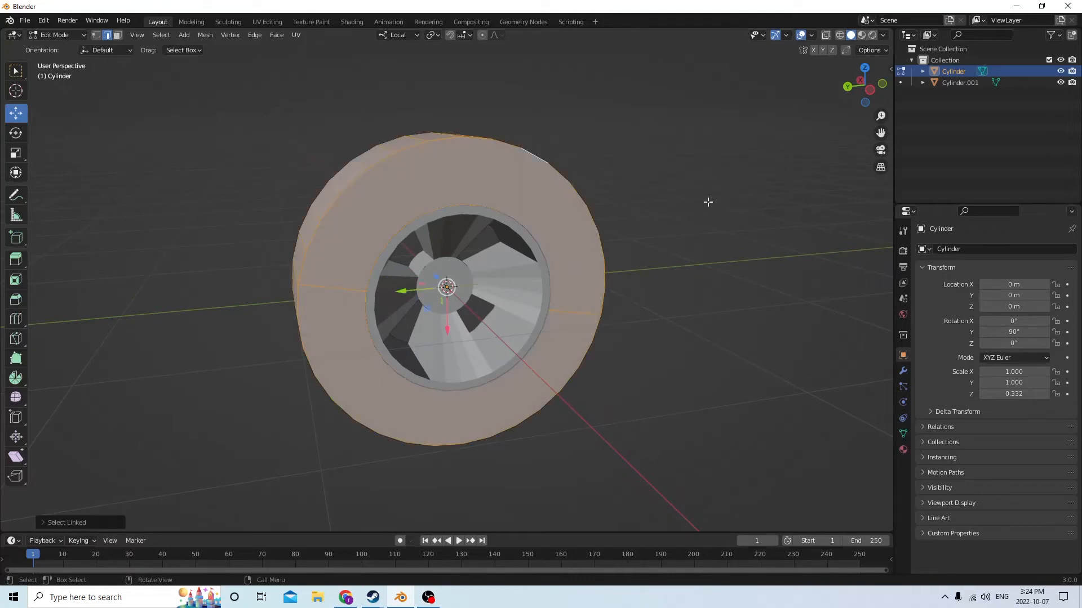
pyautogui.hotkey('ctrl', 'b')
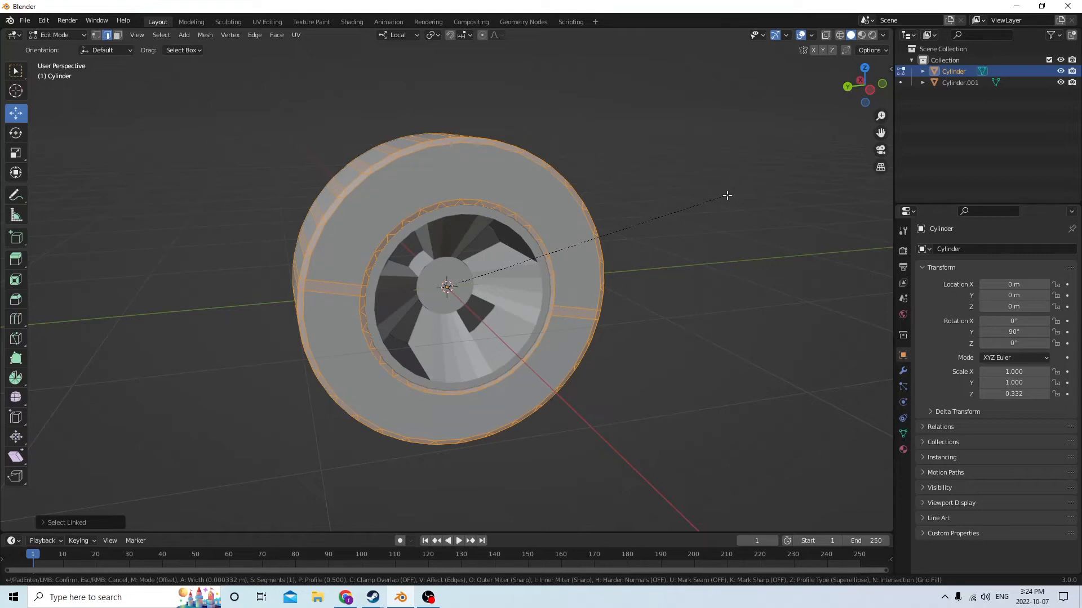
pyautogui.click(727, 195)
# Switch the mesh selection mode from edges to faces
pyautogui.moveTo(722, 191); pyautogui.dragTo(336, 190, button='middle')
pyautogui.moveTo(460, 172); pyautogui.dragTo(446, 153, button='middle')
pyautogui.click(497, 219)
pyautogui.moveTo(497, 218); pyautogui.dragTo(488, 184, button='middle')
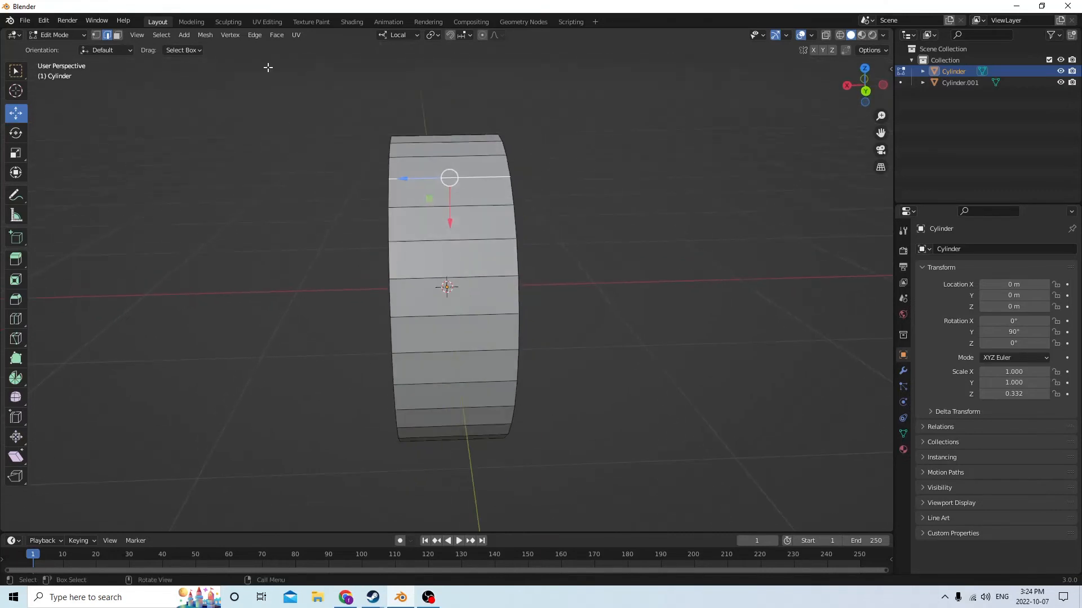
pyautogui.click(117, 35)
pyautogui.moveTo(367, 91); pyautogui.dragTo(503, 100, button='middle')
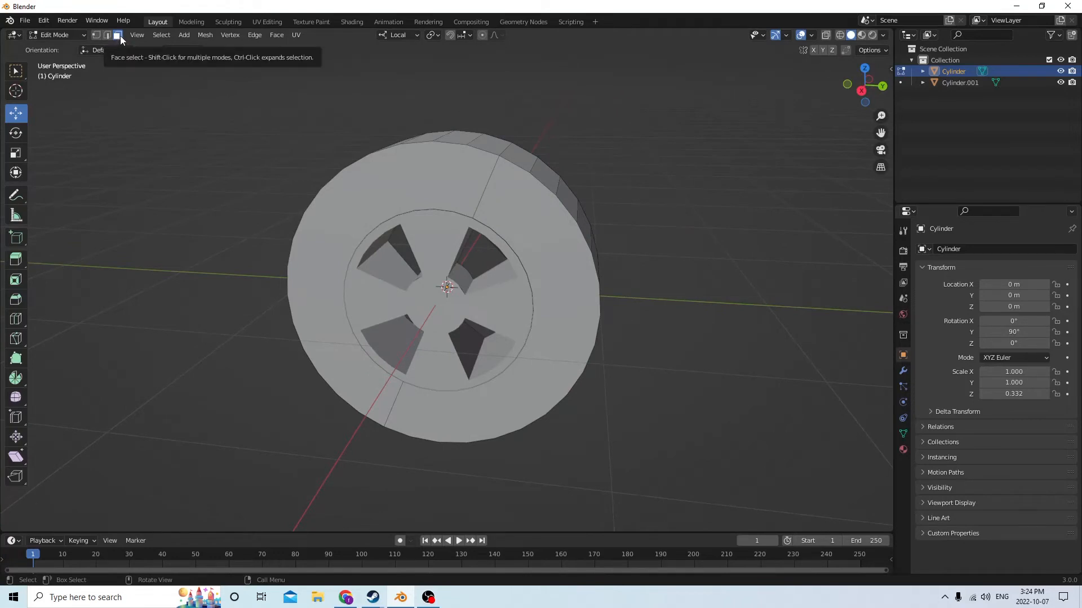
# Select all linked faces of the tire and try to bevel them
pyautogui.moveTo(642, 220); pyautogui.dragTo(531, 228, button='middle')
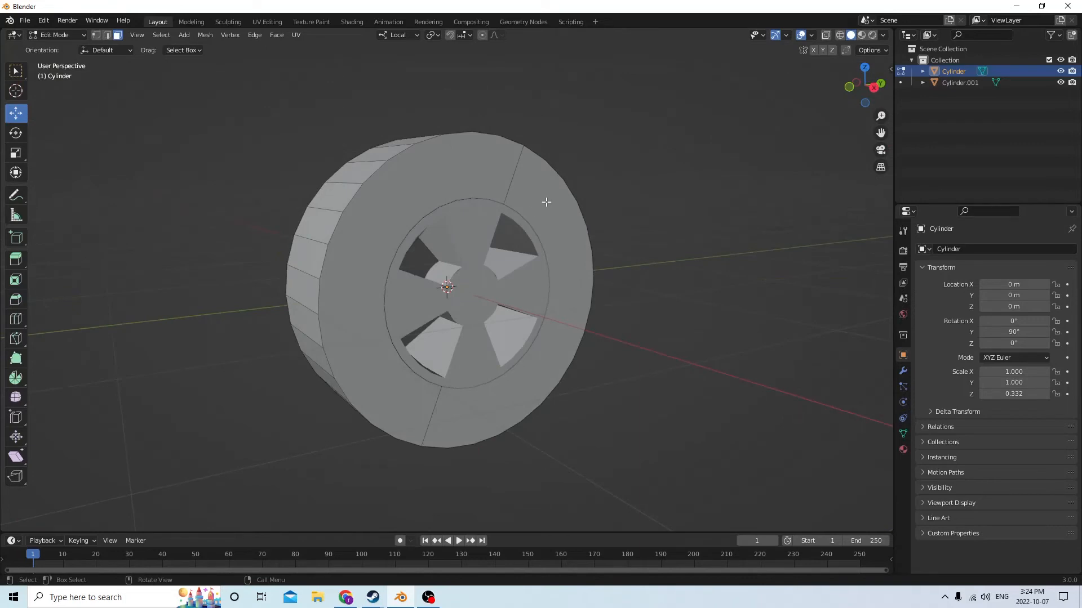
pyautogui.press('l')
pyautogui.moveTo(657, 191); pyautogui.dragTo(671, 193, button='middle')
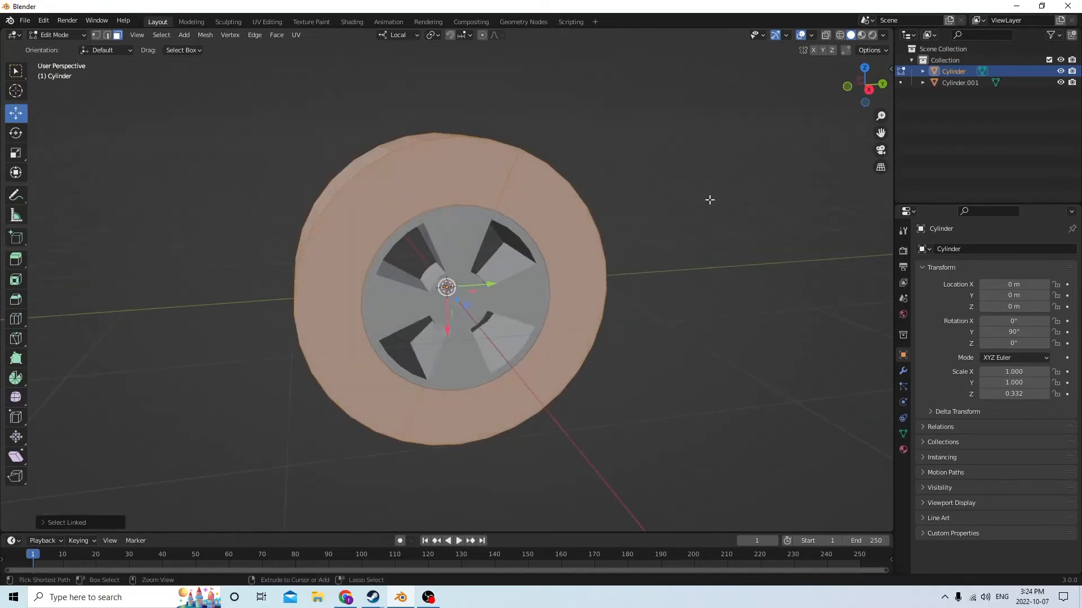
pyautogui.hotkey('ctrl', 'b')
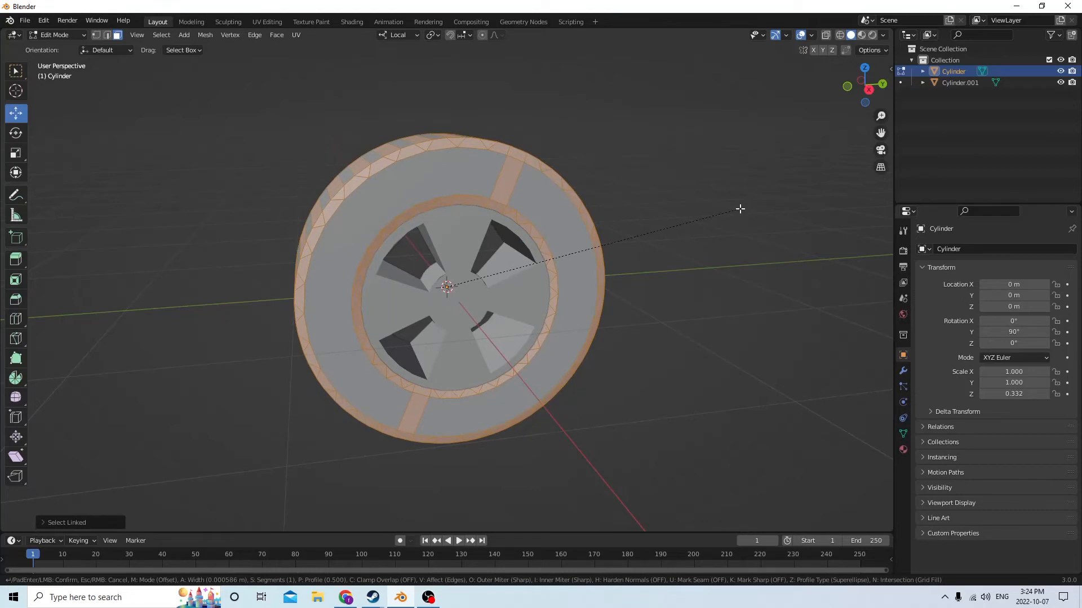
pyautogui.click(740, 209)
pyautogui.moveTo(740, 209); pyautogui.dragTo(498, 225, button='middle')
pyautogui.press('Tab')
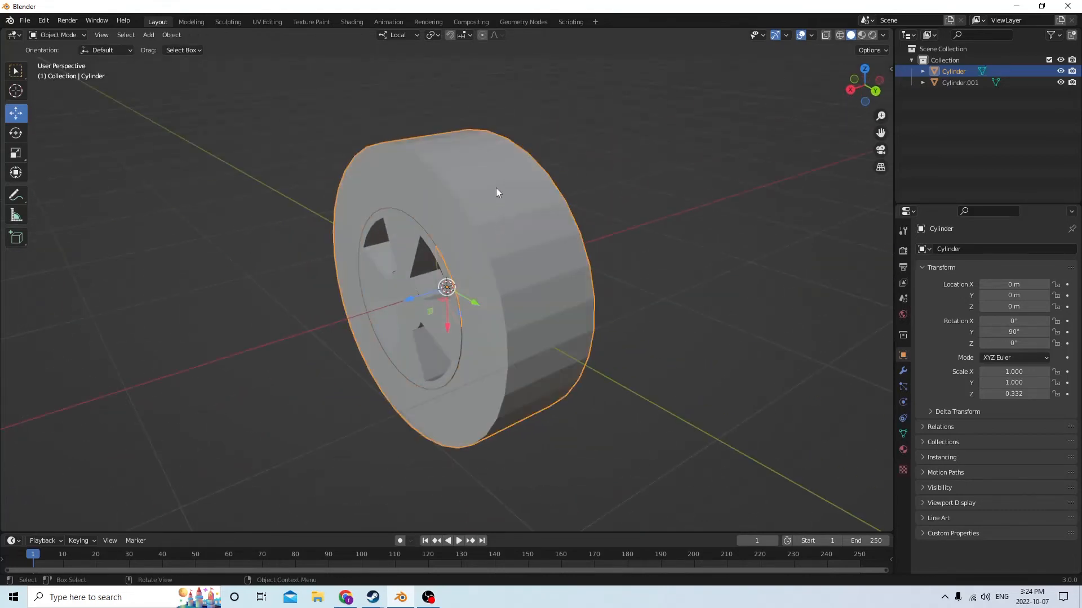
pyautogui.moveTo(495, 188); pyautogui.dragTo(468, 196, button='middle')
pyautogui.press('Tab')
# Select the tire's entire linked mesh in Edit Mode, starting from one tread face
pyautogui.press('Tab')
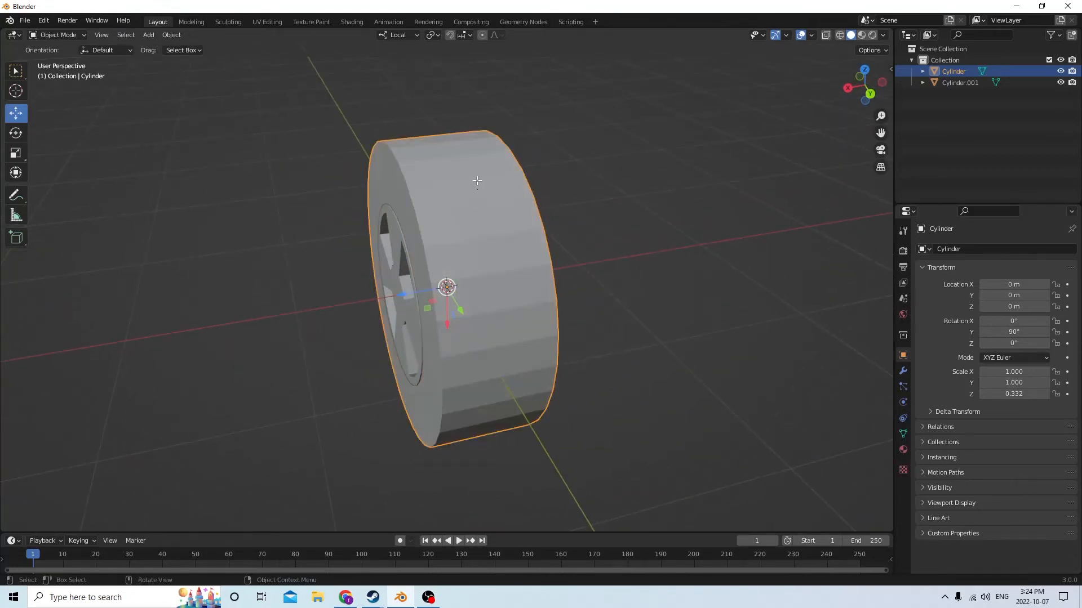
pyautogui.press('Tab')
pyautogui.click(477, 181)
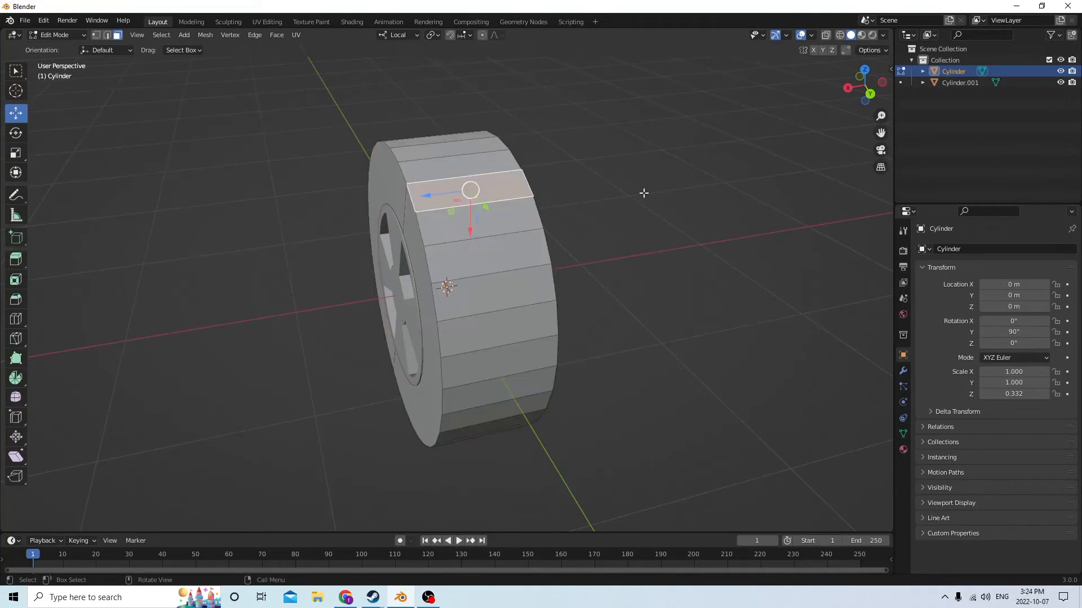
pyautogui.hotkey('ctrl', 'l')
pyautogui.moveTo(539, 230); pyautogui.dragTo(572, 178, button='middle')
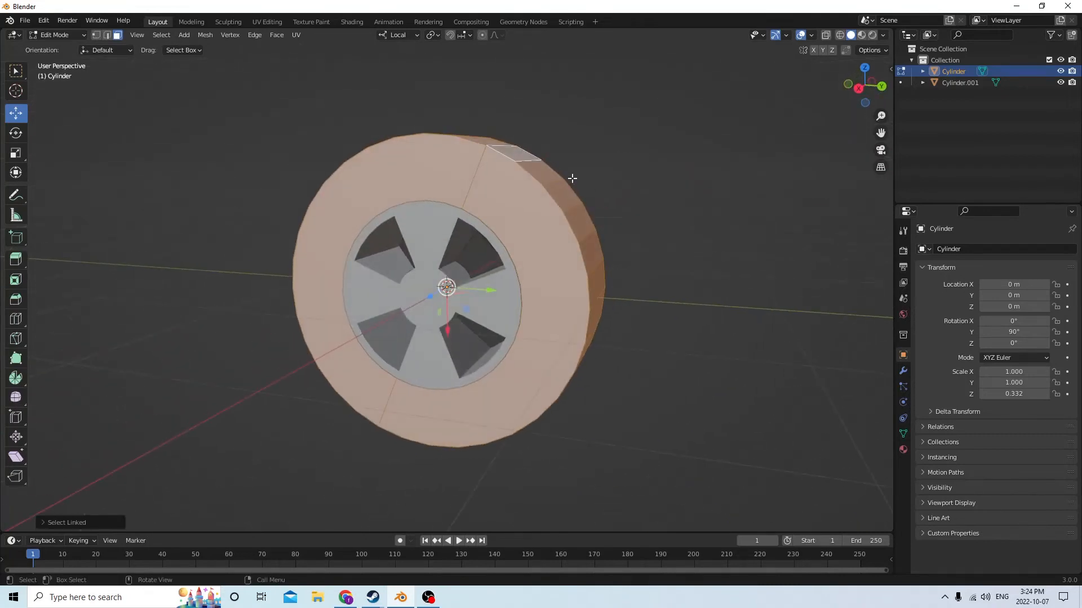
# Deselect the large half-ring faces on both flat sides of the tire, keeping the other tire faces selected
pyautogui.keyDown('shift'); pyautogui.click(495, 224); pyautogui.keyUp('shift')
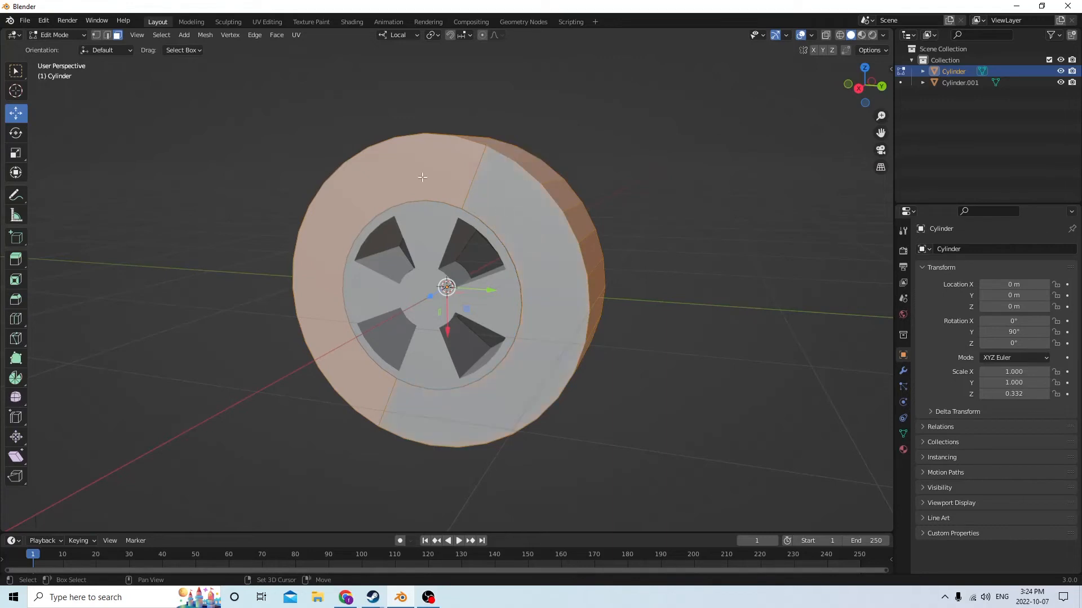
pyautogui.moveTo(396, 171); pyautogui.dragTo(635, 174, button='middle')
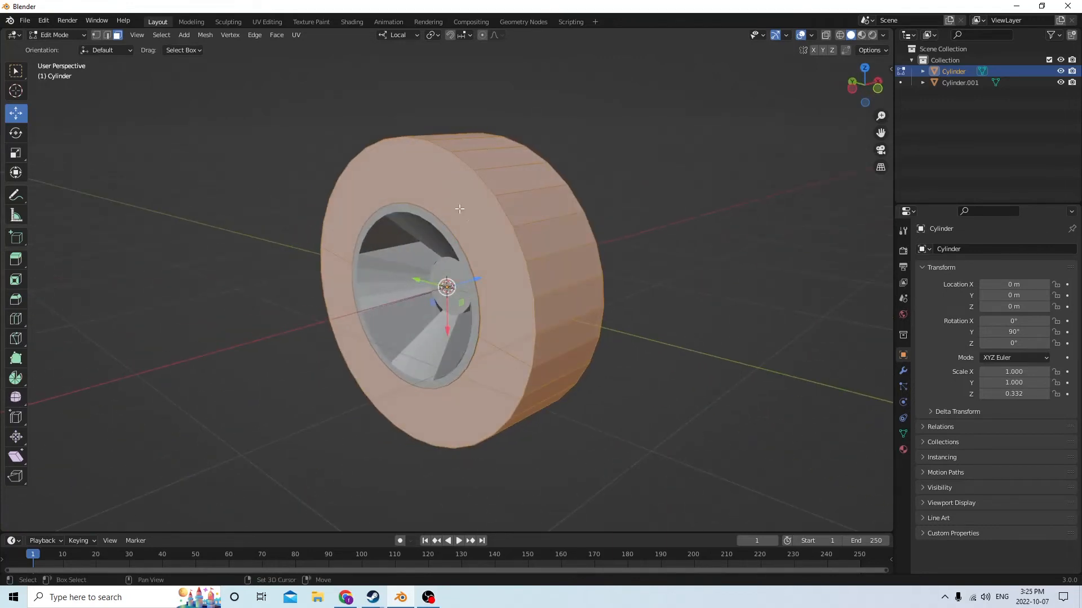
pyautogui.keyDown('shift'); pyautogui.click(476, 224); pyautogui.keyUp('shift')
pyautogui.moveTo(453, 215); pyautogui.dragTo(525, 216, button='middle')
pyautogui.keyDown('shift'); pyautogui.click(351, 347); pyautogui.keyUp('shift')
pyautogui.moveTo(350, 348); pyautogui.dragTo(533, 336, button='middle')
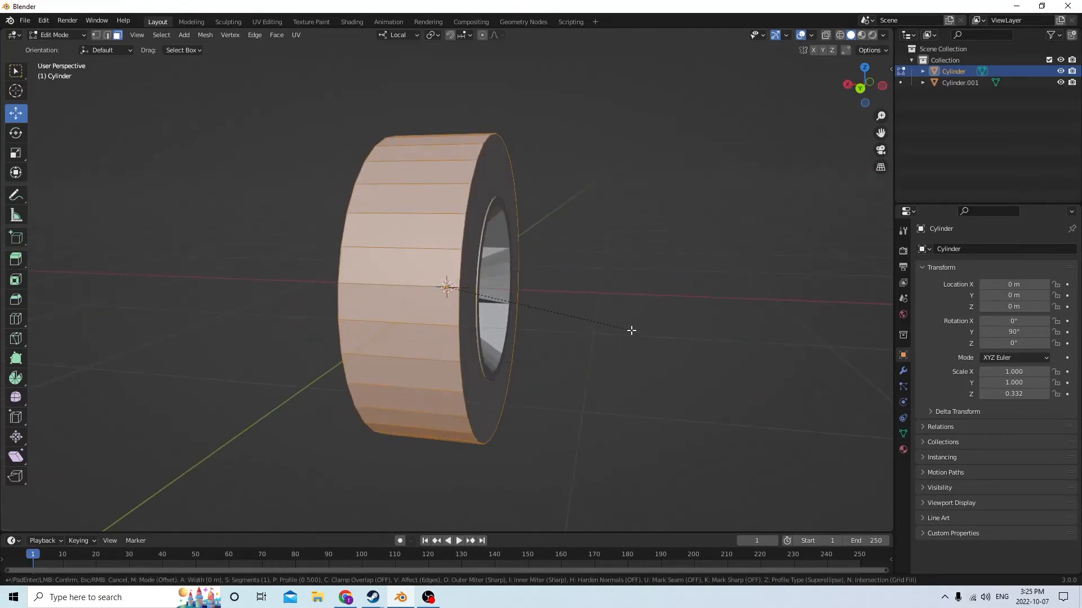
# Bevel the selected tire faces by a small width with one segment, and clear the selection
pyautogui.hotkey('ctrl', 'b')
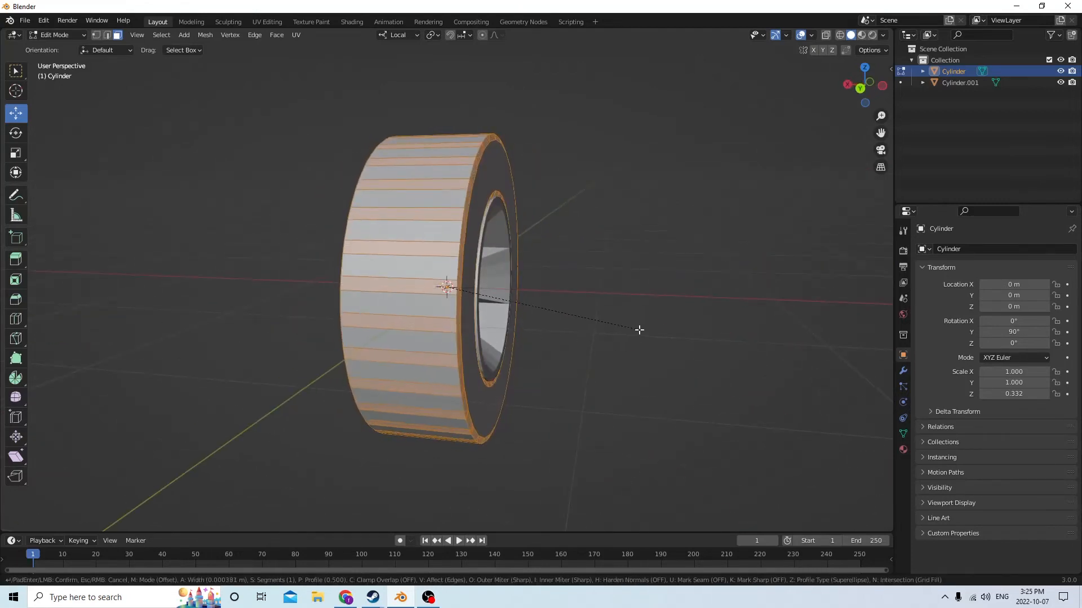
pyautogui.click(623, 321)
pyautogui.moveTo(623, 321); pyautogui.dragTo(564, 317, button='middle')
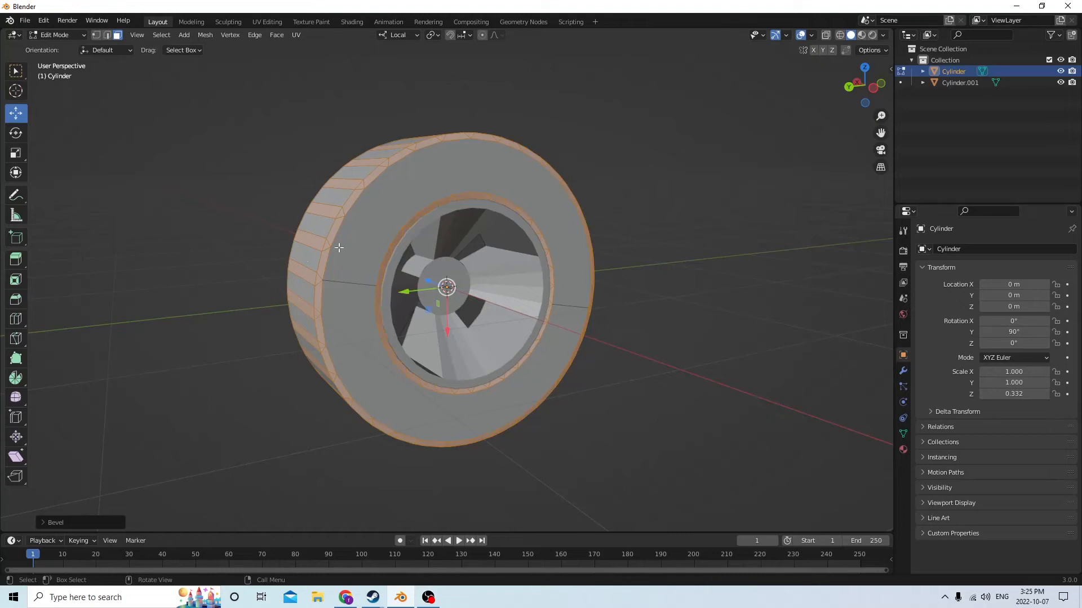
pyautogui.click(729, 198)
pyautogui.moveTo(403, 217); pyautogui.dragTo(486, 239, button='middle')
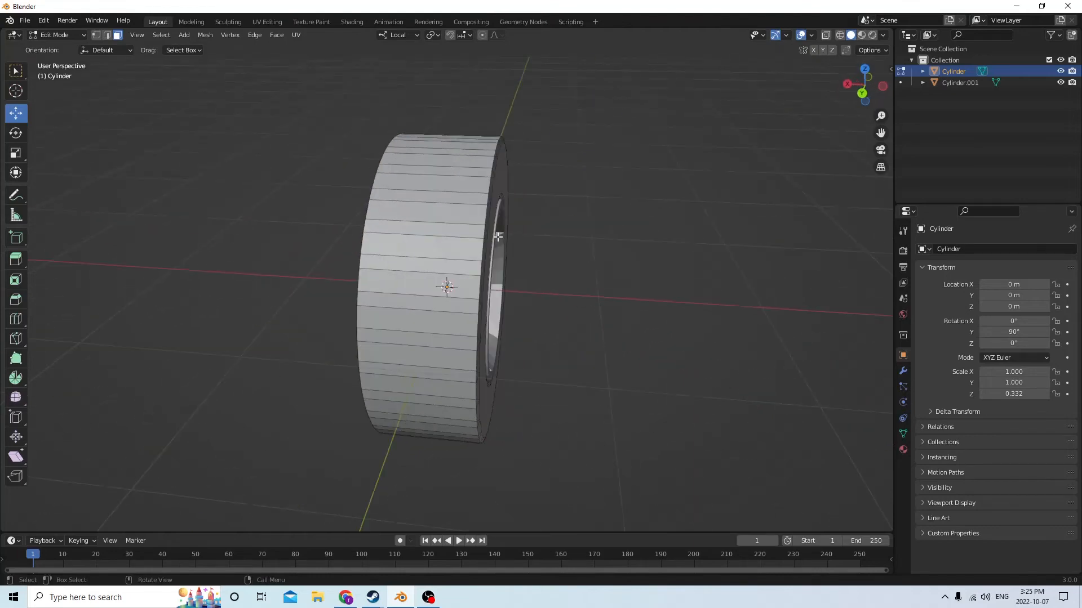
# Select three neighbouring narrow bevel strips on the tread, including their end triangles, and delete those faces
pyautogui.scroll(2, 486, 239)
pyautogui.moveTo(333, 179); pyautogui.dragTo(272, 259, button='middle')
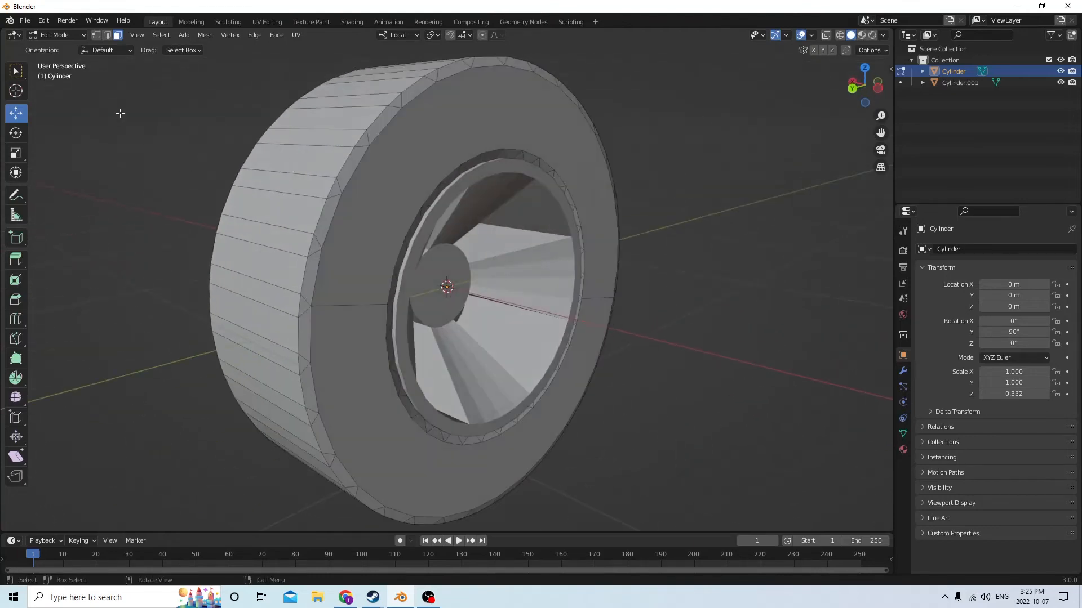
pyautogui.moveTo(116, 109)
pyautogui.mouseDown(button='middle')
pyautogui.moveTo(113, 97)
pyautogui.moveTo(112, 106)
pyautogui.mouseUp(button='middle')
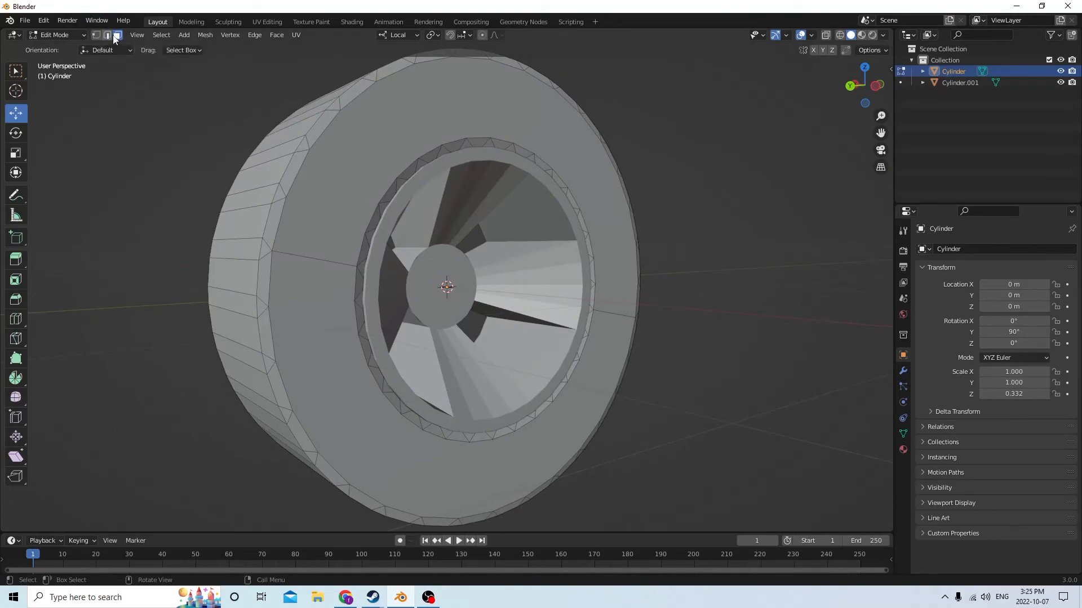
pyautogui.click(279, 198)
pyautogui.moveTo(279, 198); pyautogui.dragTo(327, 214, button='middle')
pyautogui.keyDown('shift'); pyautogui.click(557, 200); pyautogui.keyUp('shift')
pyautogui.keyDown('ctrl'); pyautogui.click(322, 175); pyautogui.keyUp('ctrl')
pyautogui.keyDown('ctrl'); pyautogui.click(337, 197); pyautogui.keyUp('ctrl')
pyautogui.press('x')
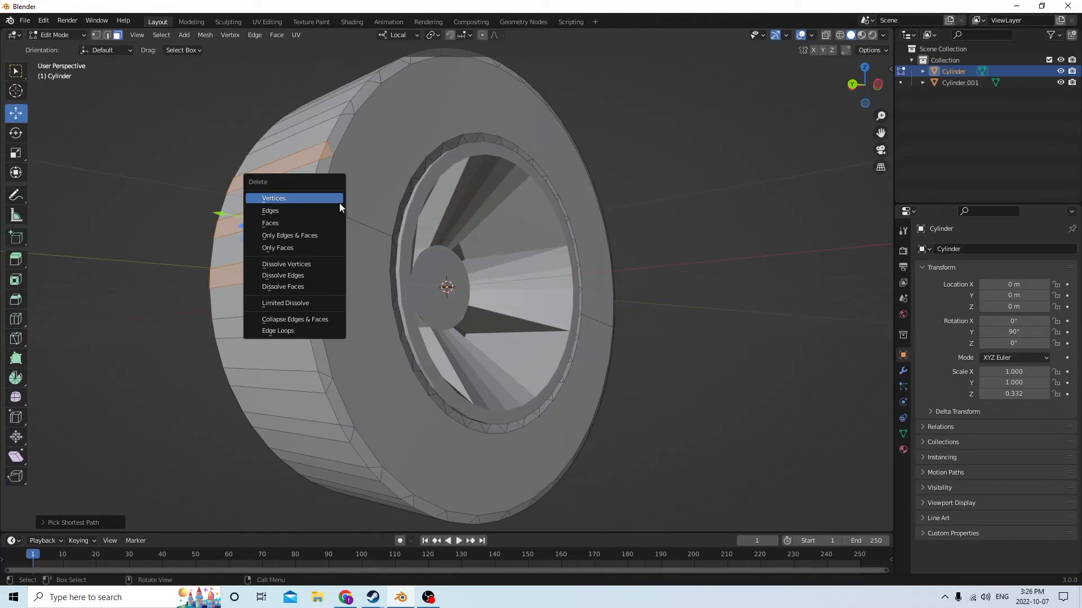
pyautogui.click(311, 223)
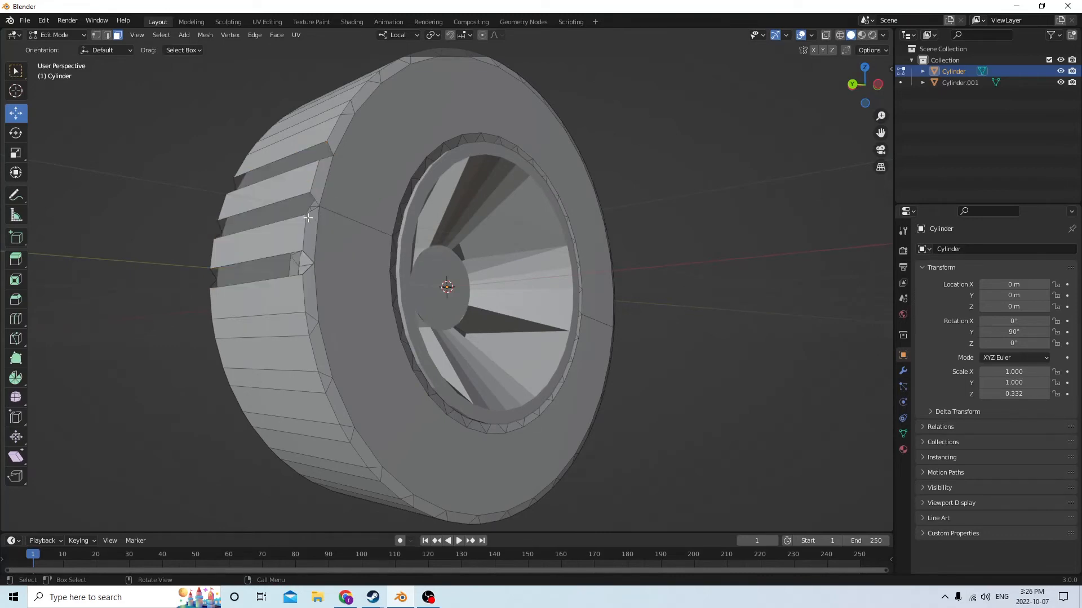
# Select the following narrow bevel strips and their end triangles down around the lower tread, and delete those faces
pyautogui.moveTo(310, 223)
pyautogui.mouseDown(button='middle')
pyautogui.moveTo(307, 208)
pyautogui.moveTo(316, 237)
pyautogui.mouseUp(button='middle')
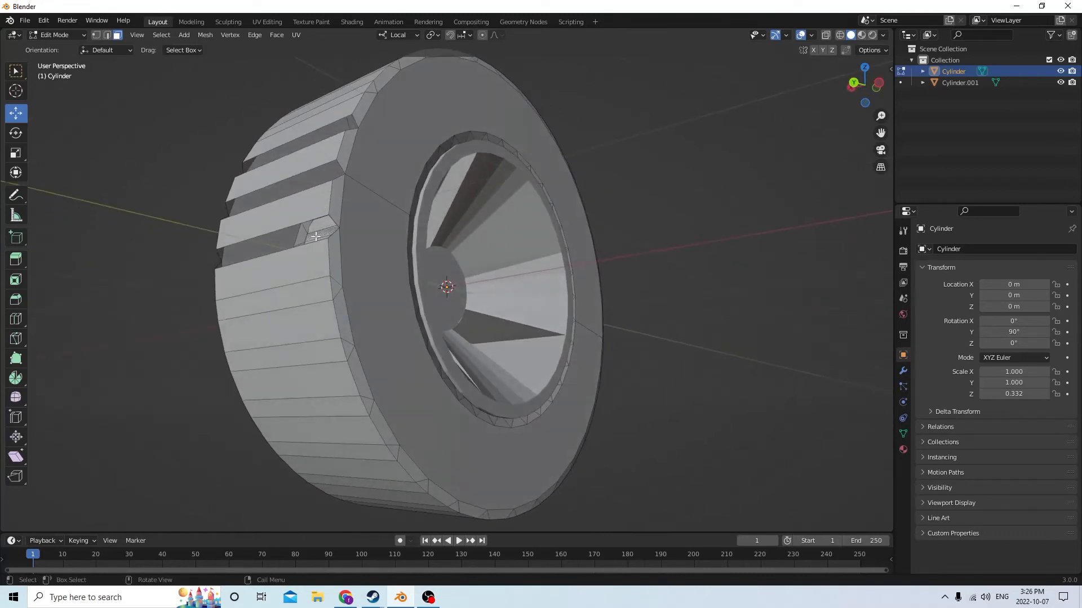
pyautogui.click(324, 291)
pyautogui.click(336, 286)
pyautogui.moveTo(336, 286); pyautogui.dragTo(489, 299, button='middle')
pyautogui.click(572, 280)
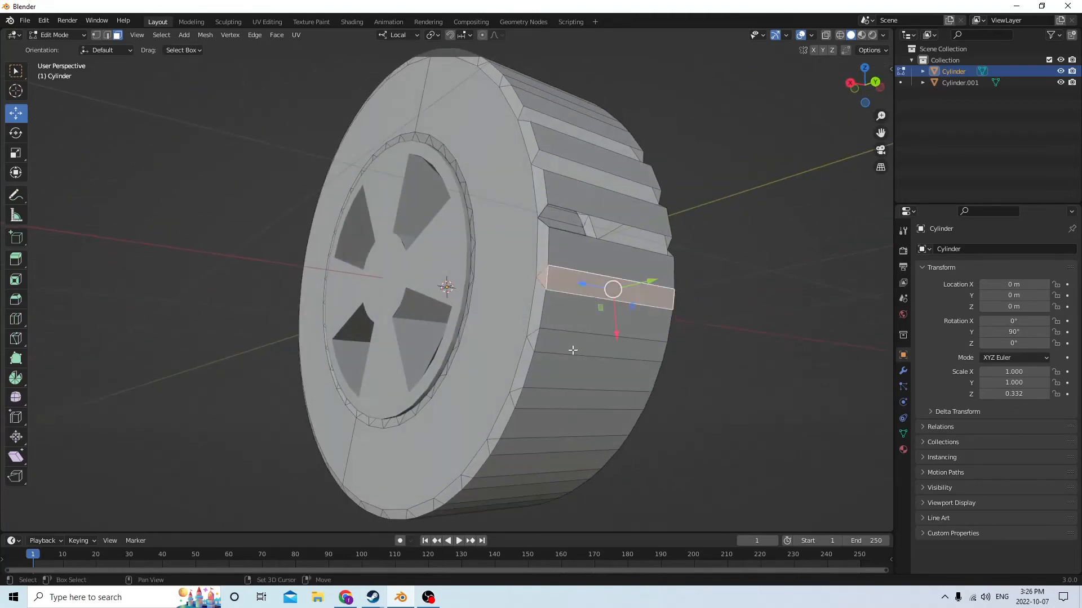
pyautogui.keyDown('shift'); pyautogui.click(557, 342); pyautogui.keyUp('shift')
pyautogui.moveTo(557, 342); pyautogui.dragTo(369, 294, button='middle')
pyautogui.keyDown('shift'); pyautogui.click(364, 307); pyautogui.keyUp('shift')
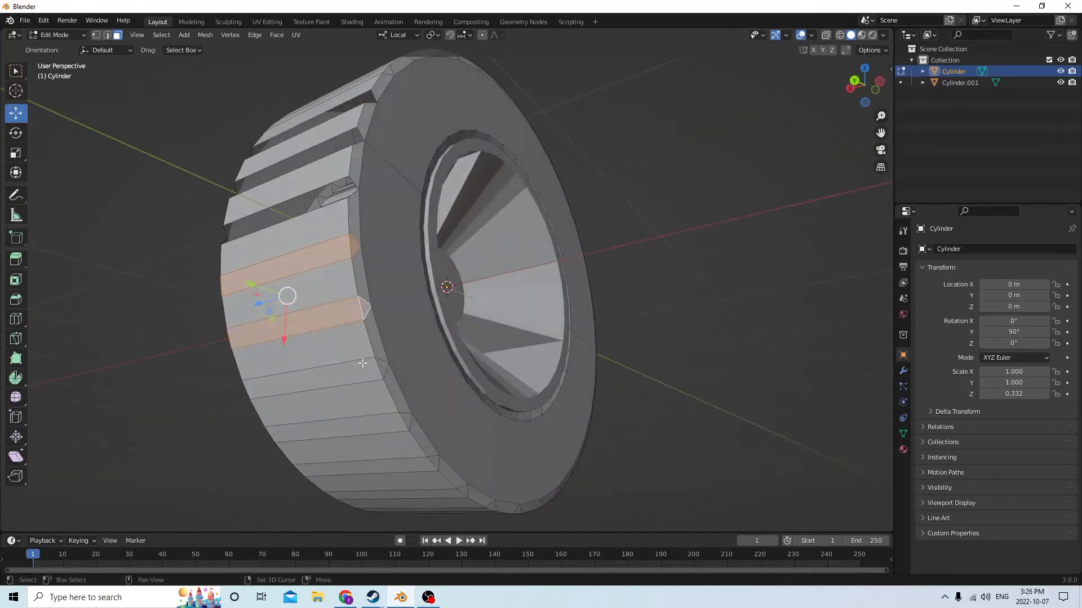
pyautogui.keyDown('shift'); pyautogui.click(381, 368); pyautogui.keyUp('shift')
pyautogui.keyDown('shift'); pyautogui.click(362, 372); pyautogui.keyUp('shift')
pyautogui.moveTo(362, 372); pyautogui.dragTo(573, 391, button='middle')
pyautogui.keyDown('shift'); pyautogui.click(572, 380); pyautogui.keyUp('shift')
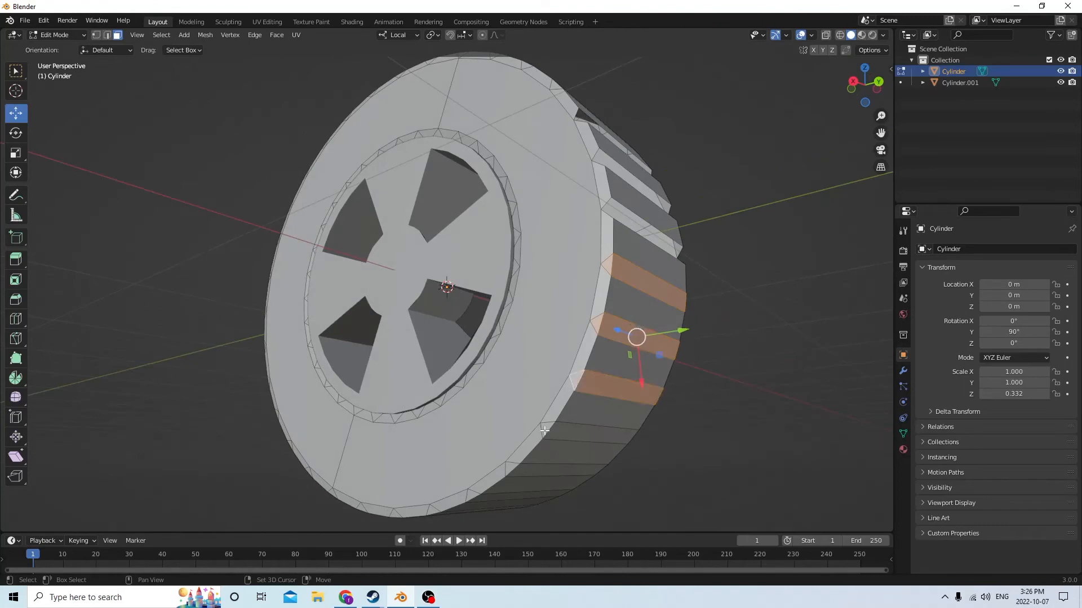
pyautogui.keyDown('shift'); pyautogui.click(564, 438); pyautogui.keyUp('shift')
pyautogui.moveTo(564, 438); pyautogui.dragTo(373, 373, button='middle')
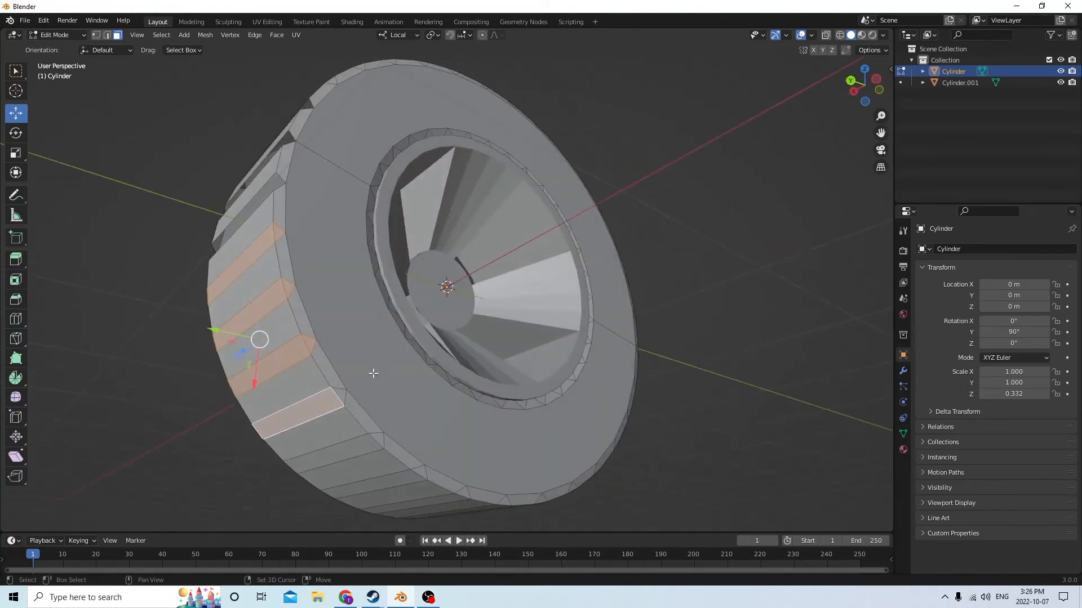
pyautogui.keyDown('shift'); pyautogui.click(341, 396); pyautogui.keyUp('shift')
pyautogui.keyDown('shift'); pyautogui.click(375, 437); pyautogui.keyUp('shift')
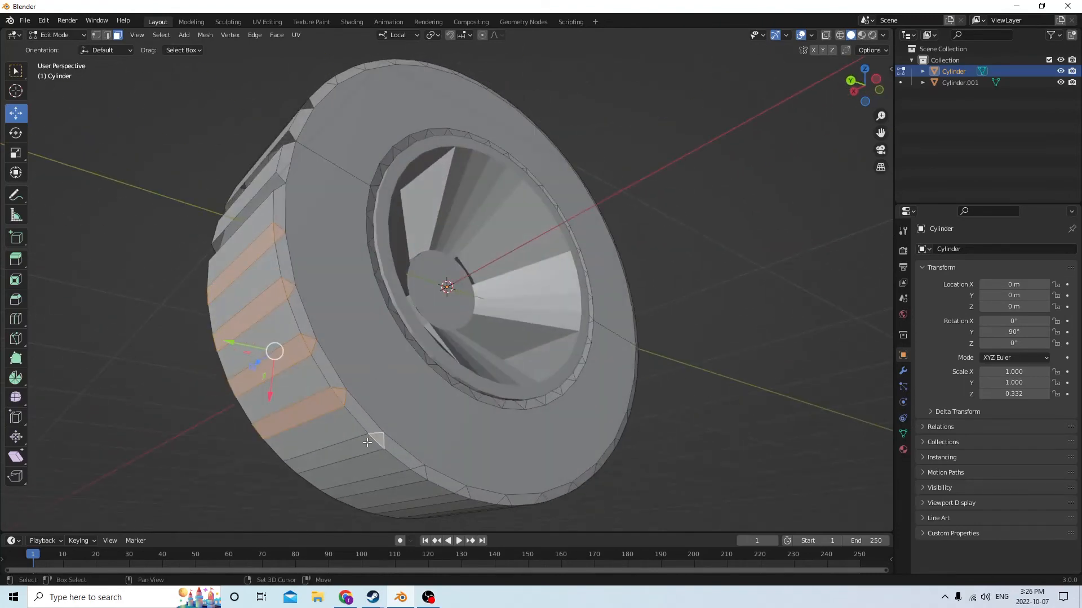
pyautogui.keyDown('shift'); pyautogui.click(366, 443); pyautogui.keyUp('shift')
pyautogui.moveTo(365, 443); pyautogui.dragTo(417, 428, button='middle')
pyautogui.keyDown('shift'); pyautogui.click(536, 451); pyautogui.keyUp('shift')
pyautogui.keyDown('shift'); pyautogui.click(518, 418); pyautogui.keyUp('shift')
pyautogui.keyDown('shift'); pyautogui.click(475, 420); pyautogui.keyUp('shift')
pyautogui.press('x')
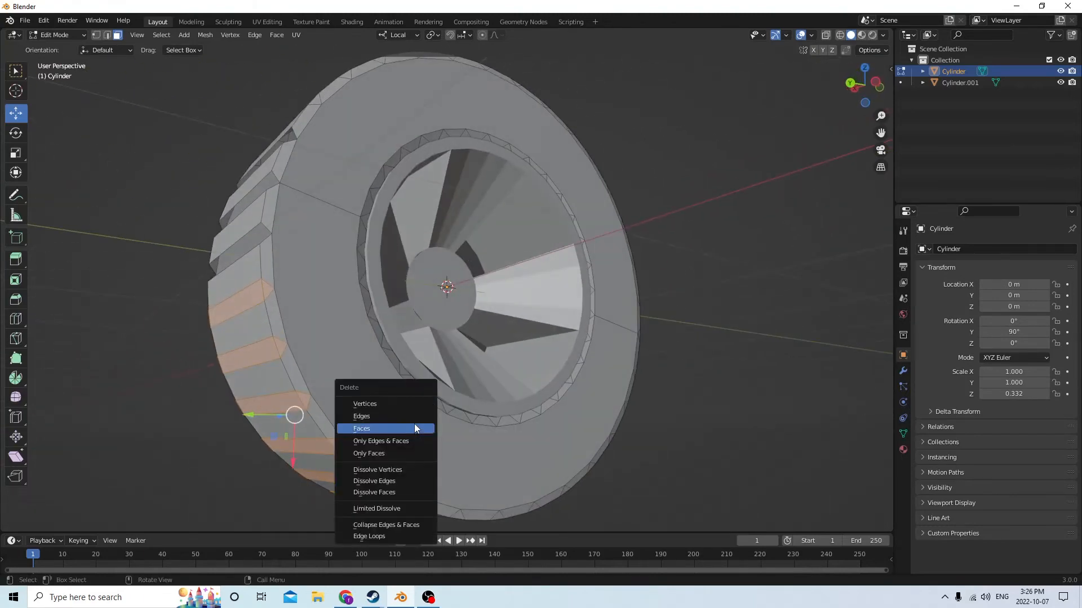
pyautogui.click(414, 428)
# In edge selection mode, select the edges around the uppermost open tread groove, fill it with a face, and clear the selection
pyautogui.moveTo(349, 360); pyautogui.dragTo(331, 376, button='middle')
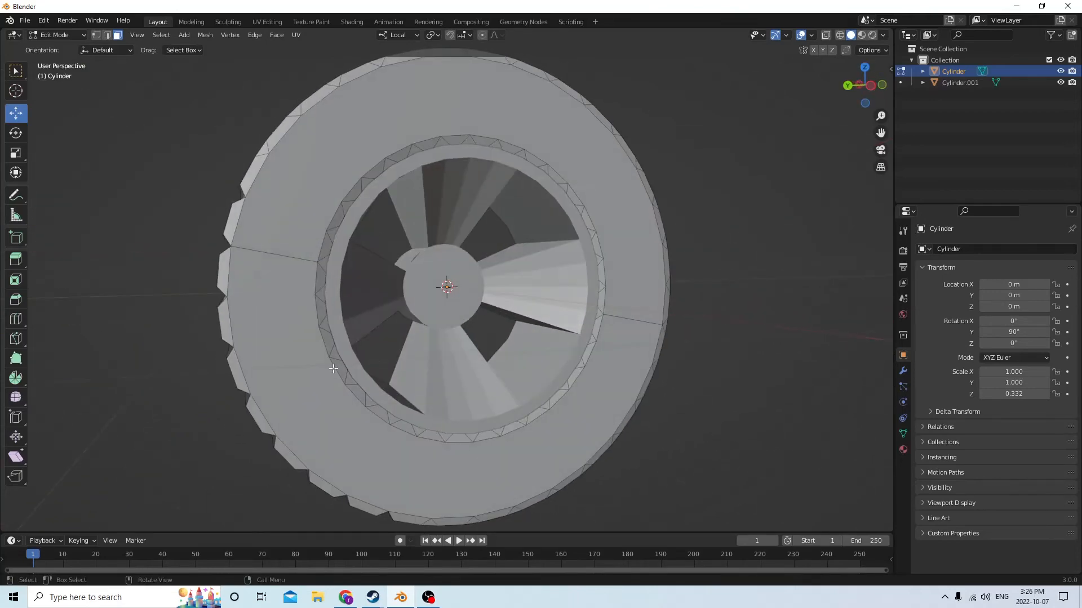
pyautogui.moveTo(304, 303); pyautogui.dragTo(491, 310, button='middle')
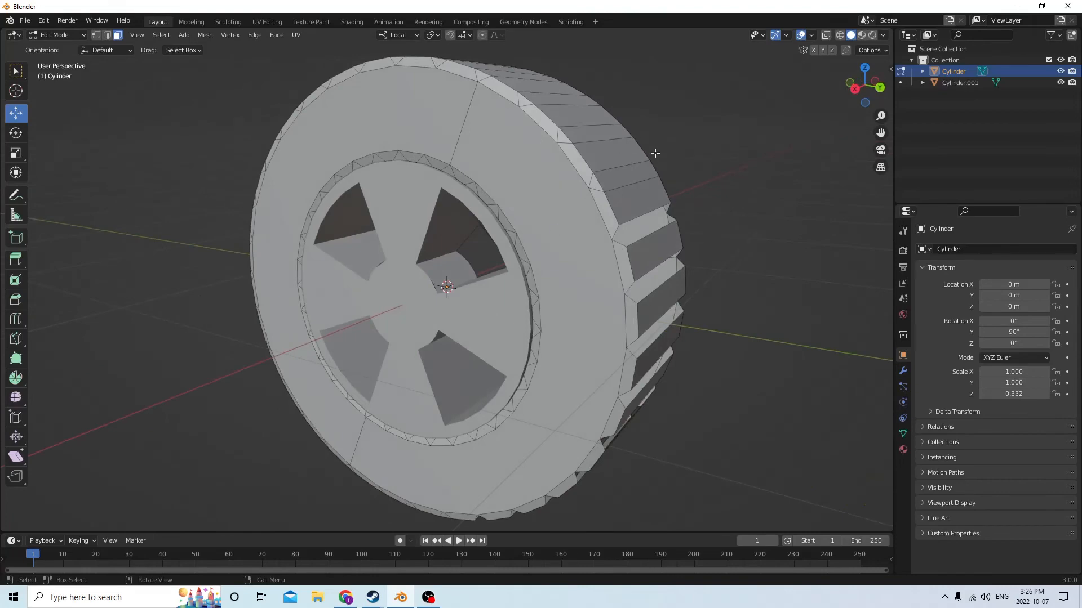
pyautogui.scroll(2, 615, 216)
pyautogui.moveTo(609, 217); pyautogui.dragTo(573, 212, button='middle')
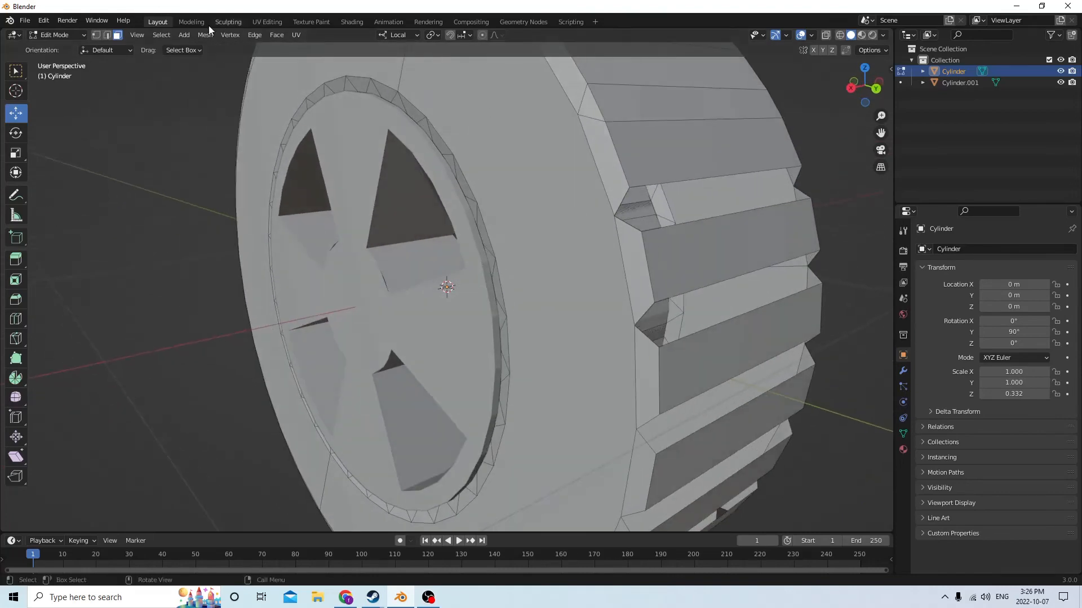
pyautogui.click(107, 36)
pyautogui.moveTo(554, 169); pyautogui.dragTo(679, 175, button='middle')
pyautogui.scroll(-1, 645, 177)
pyautogui.scroll(1, 641, 172)
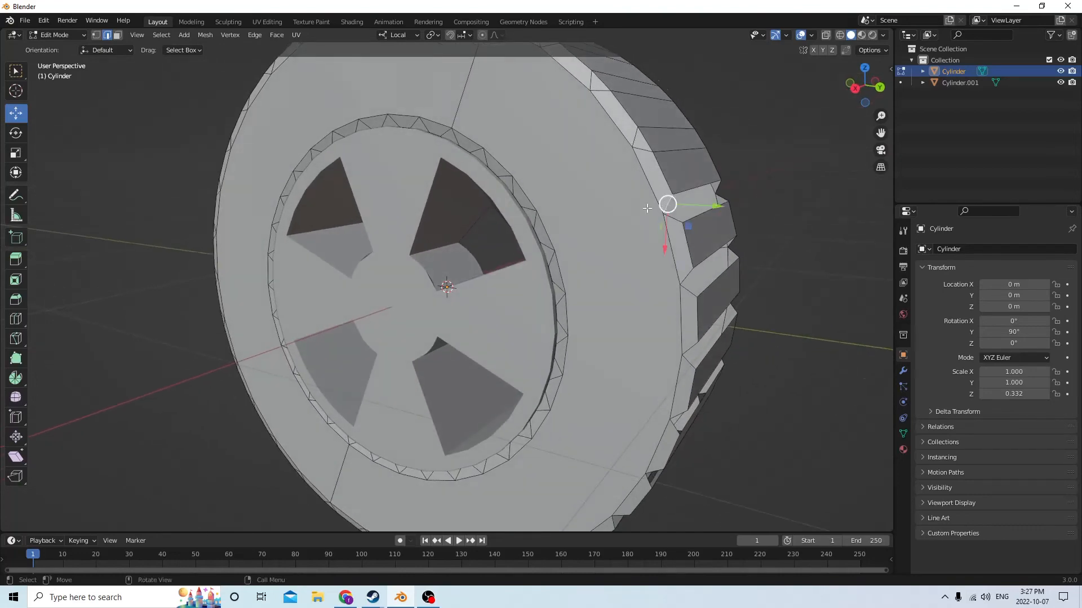
pyautogui.moveTo(646, 207); pyautogui.dragTo(519, 186, button='middle')
pyautogui.keyDown('ctrl'); pyautogui.click(692, 170); pyautogui.keyUp('ctrl')
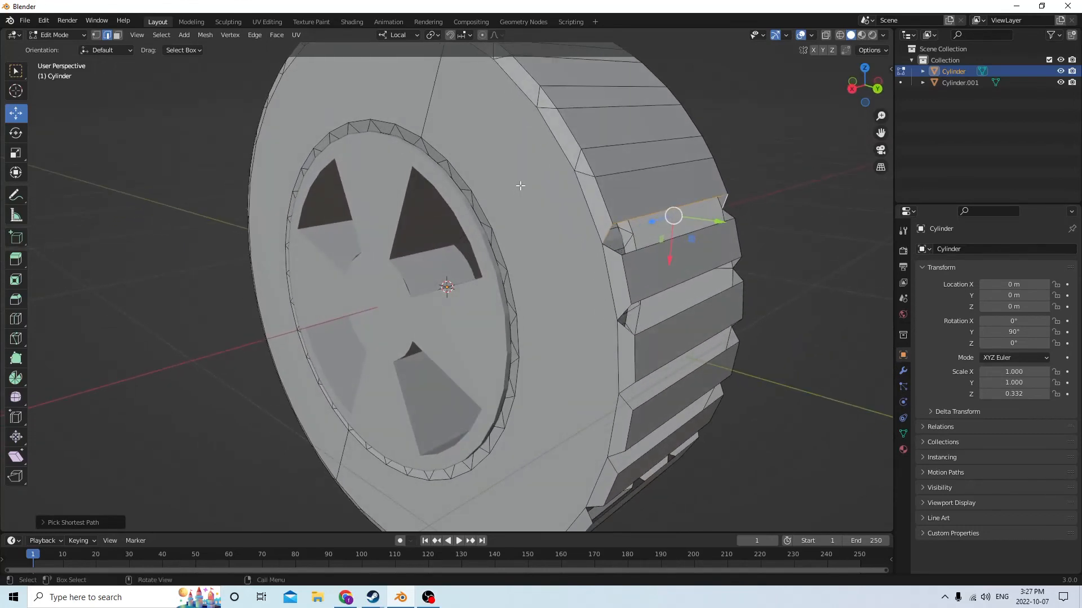
pyautogui.keyDown('shift'); pyautogui.click(727, 215); pyautogui.keyUp('shift')
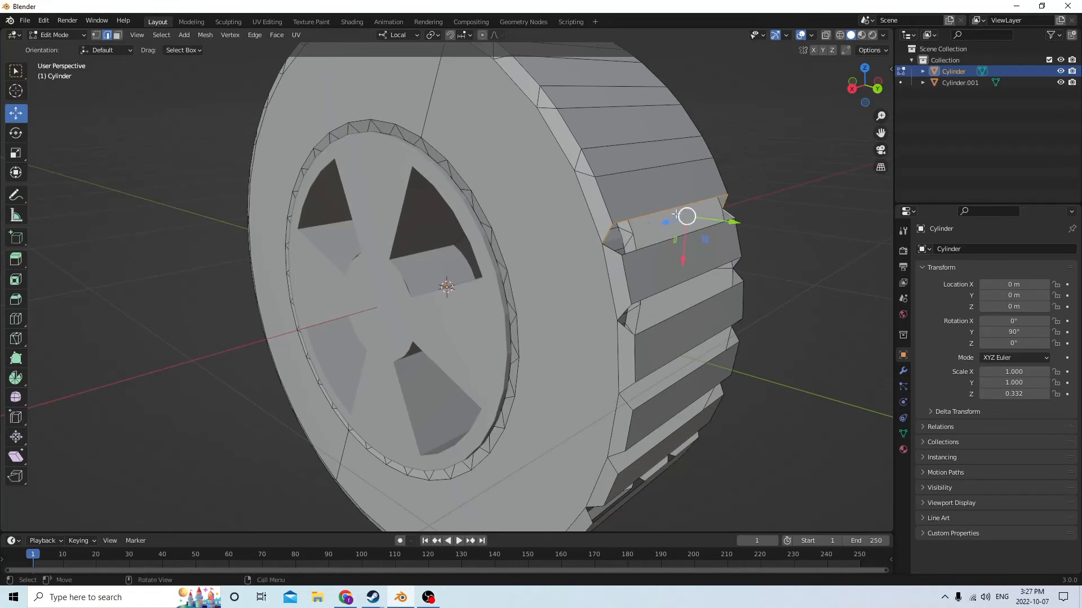
pyautogui.keyDown('ctrl'); pyautogui.click(615, 251); pyautogui.keyUp('ctrl')
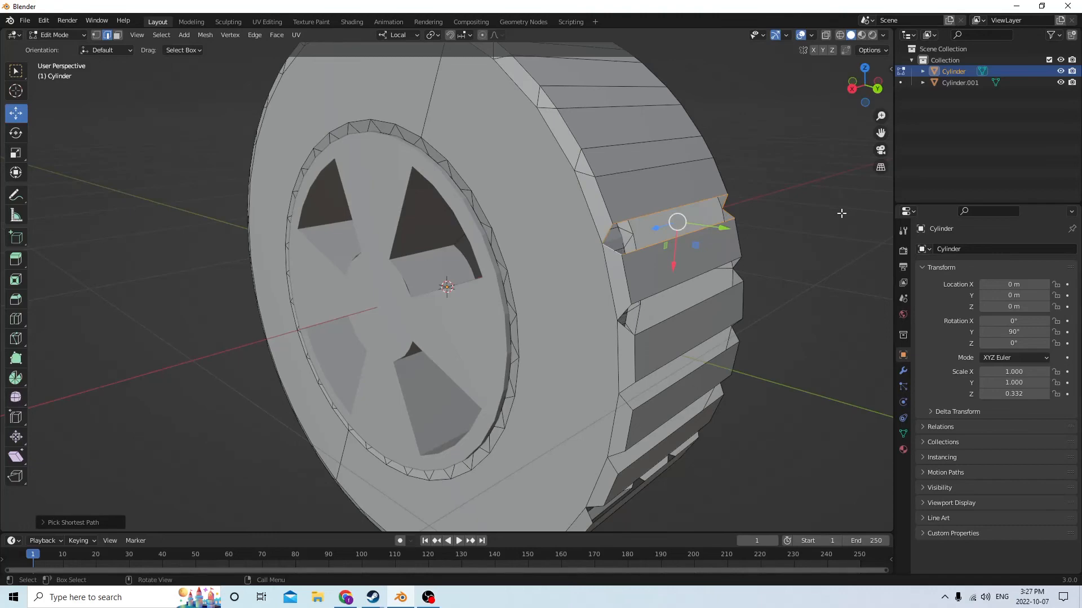
pyautogui.moveTo(841, 213); pyautogui.dragTo(775, 157, button='middle')
pyautogui.click(773, 189)
# Select the edges around the second open groove from the top, including its end edges, and fill it with a face
pyautogui.scroll(4, 719, 191)
pyautogui.moveTo(748, 232); pyautogui.dragTo(726, 216, button='middle')
pyautogui.click(628, 151)
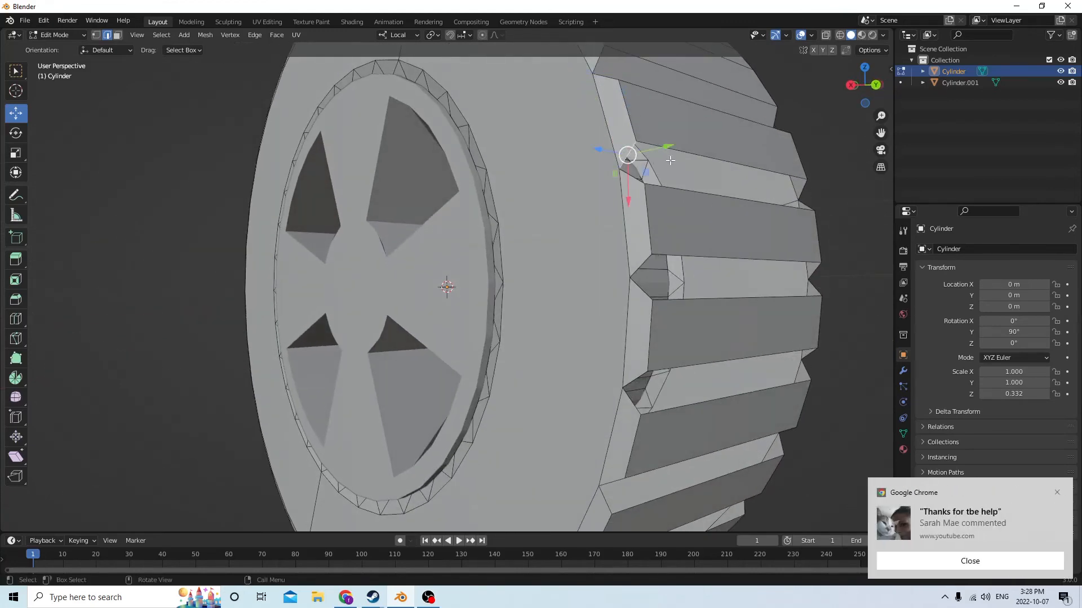
pyautogui.click(691, 152)
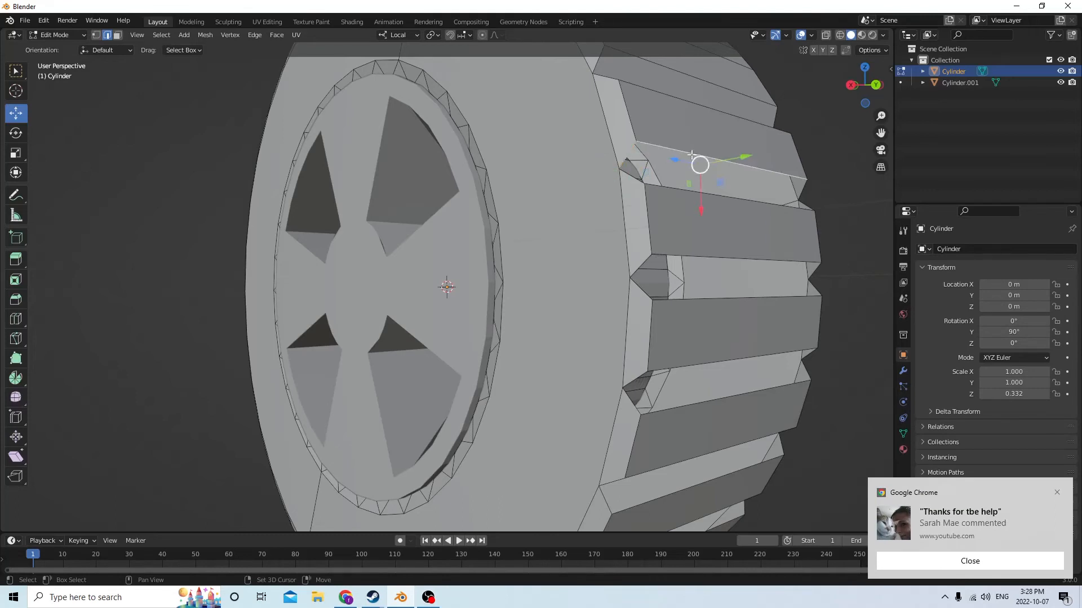
pyautogui.keyDown('ctrl'); pyautogui.click(800, 192); pyautogui.keyUp('ctrl')
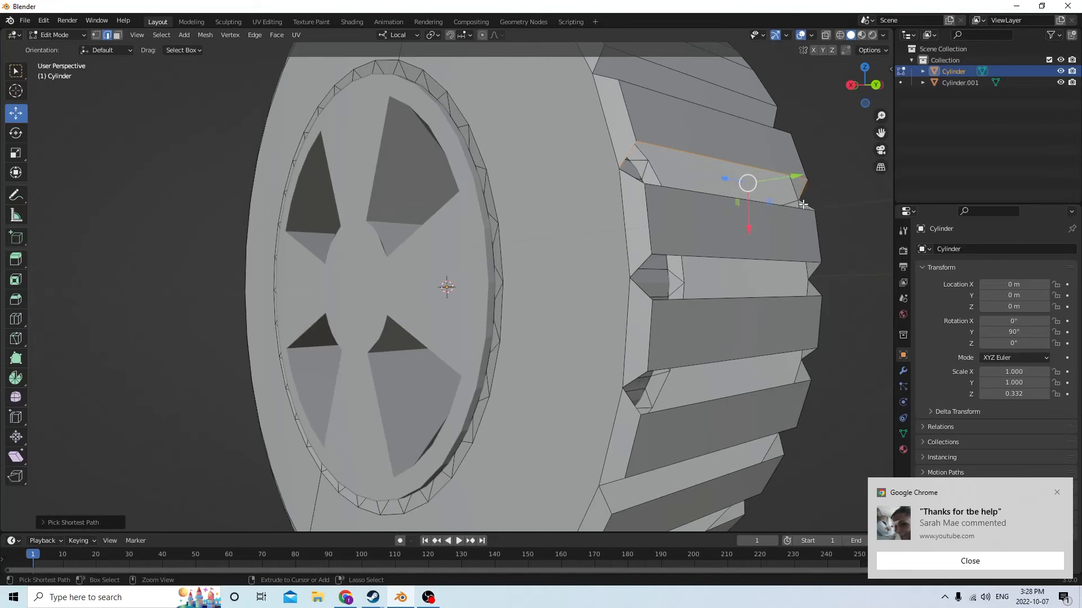
pyautogui.keyDown('ctrl'); pyautogui.click(631, 177); pyautogui.keyUp('ctrl')
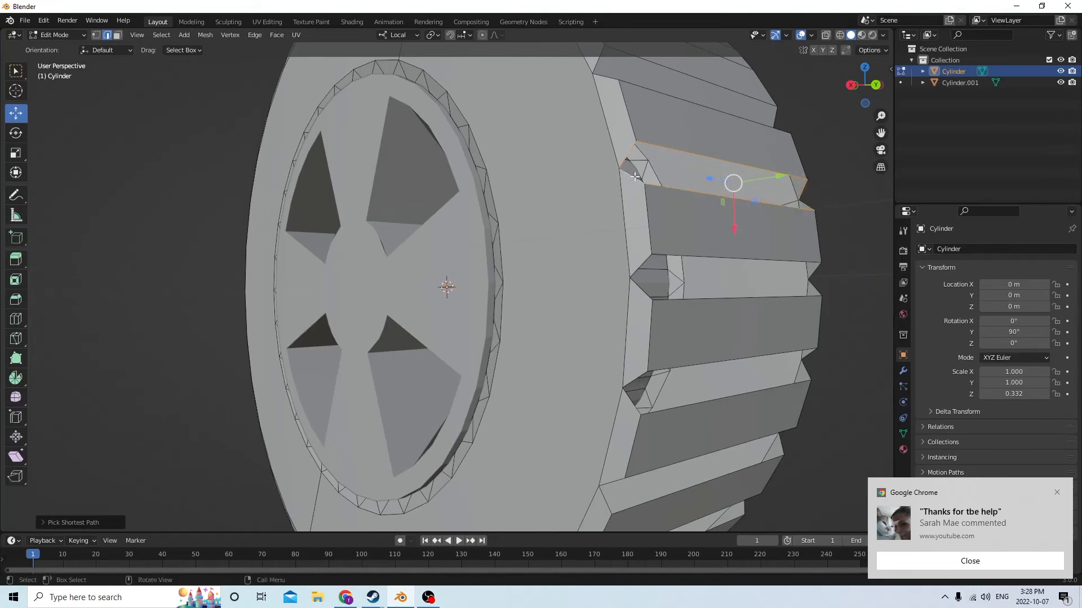
pyautogui.press('f')
pyautogui.click(1057, 492)
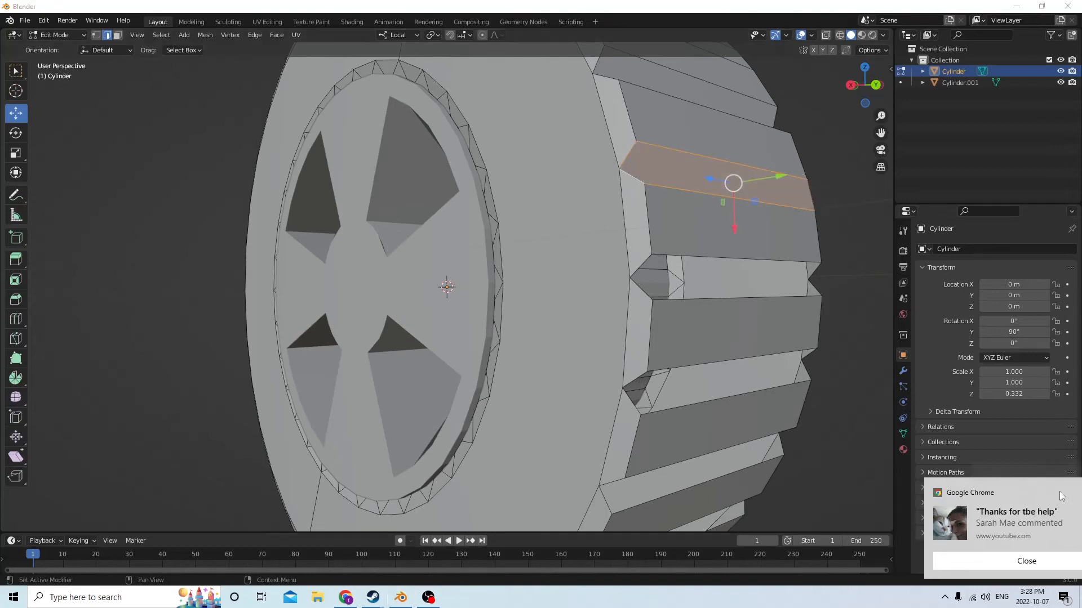
# In face selection mode, select the new face covering the uppermost groove and delete it
pyautogui.moveTo(816, 352); pyautogui.dragTo(770, 313, button='middle')
pyautogui.scroll(2, 688, 285)
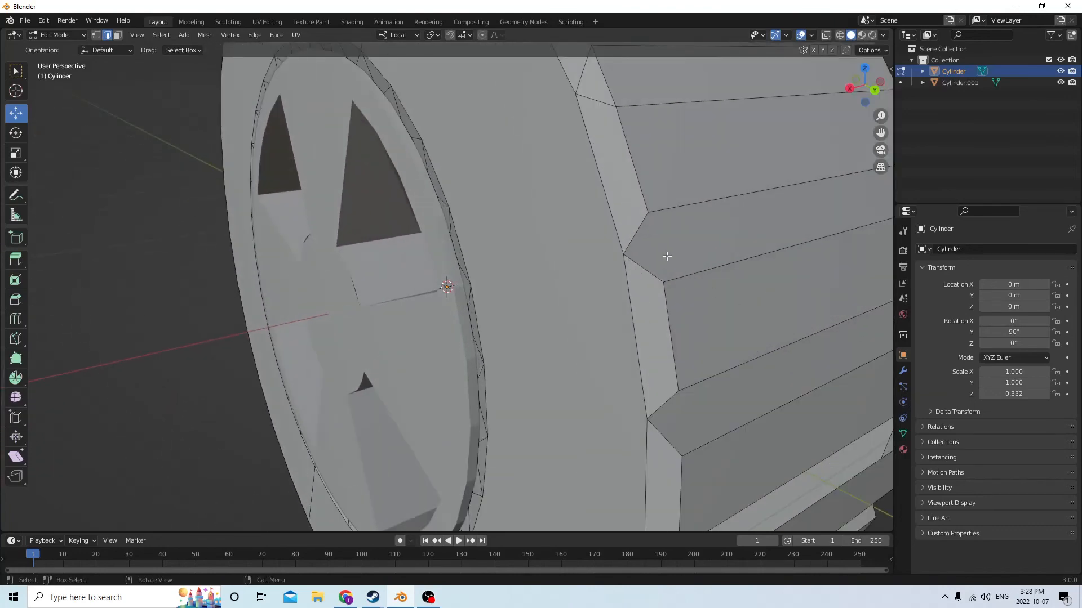
pyautogui.moveTo(651, 251); pyautogui.dragTo(662, 229, button='middle')
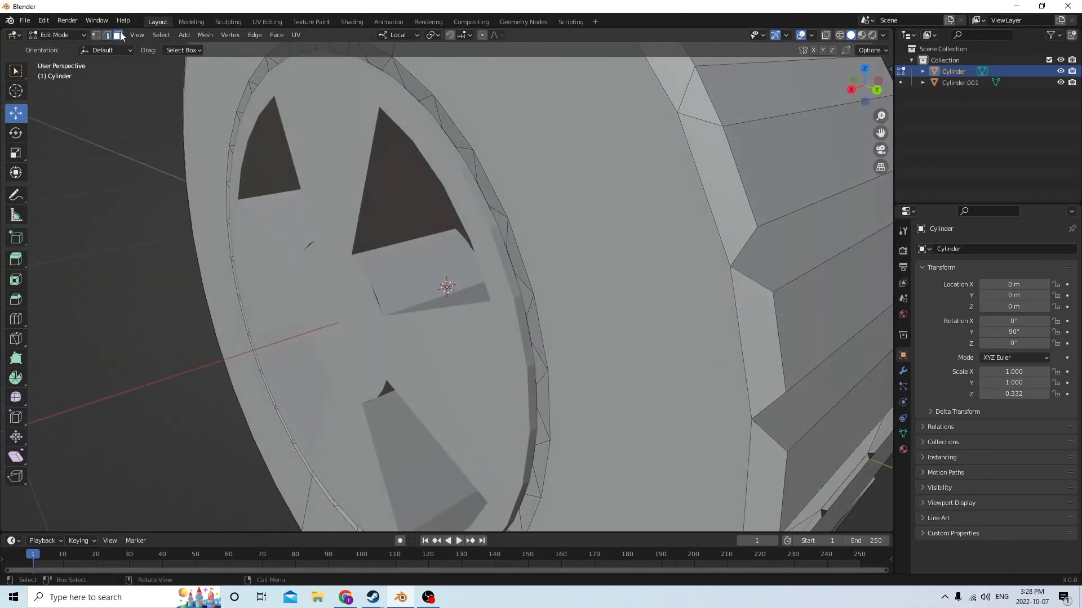
pyautogui.scroll(-1, 474, 221)
pyautogui.moveTo(493, 219); pyautogui.dragTo(681, 188, button='middle')
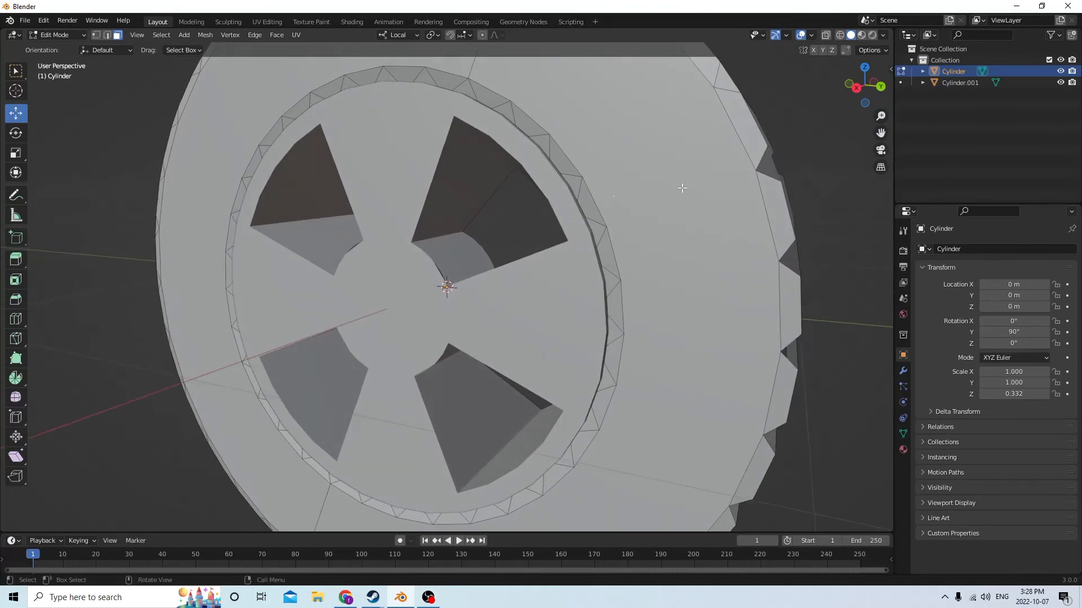
pyautogui.click(771, 163)
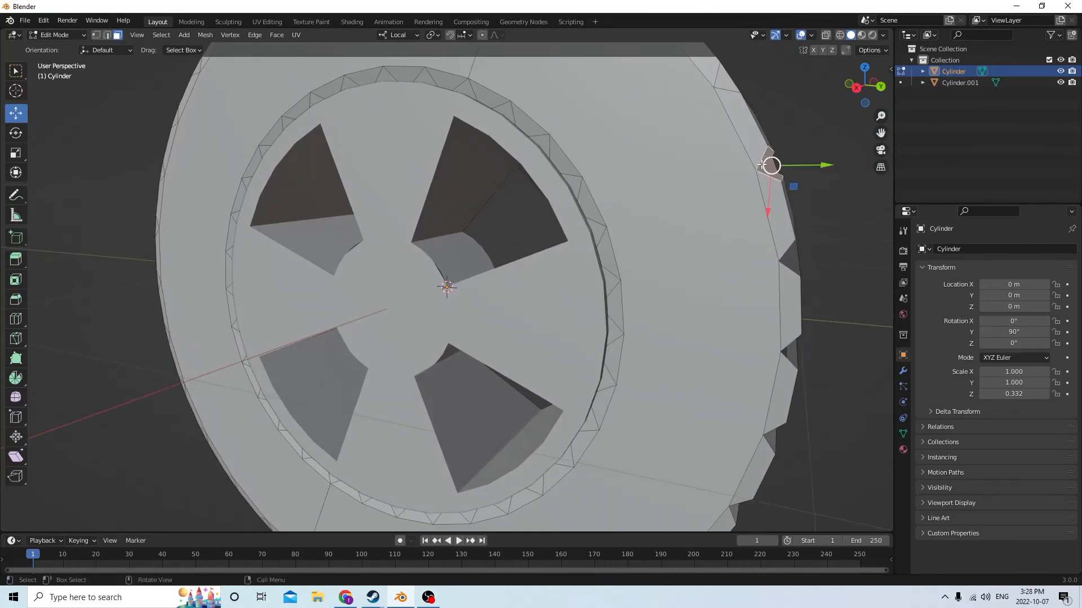
pyautogui.press('x')
pyautogui.click(755, 164)
pyautogui.moveTo(755, 164); pyautogui.dragTo(714, 175, button='middle')
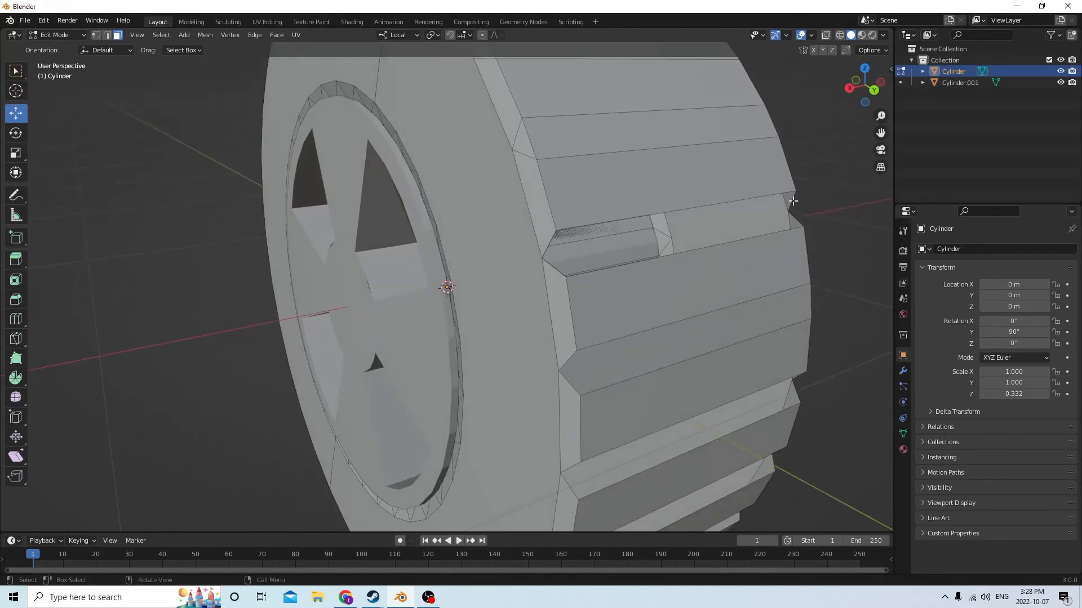
# Select the complete edge loop around the reopened uppermost groove in edge selection mode and fill it with a single face
pyautogui.click(107, 35)
pyautogui.moveTo(417, 82); pyautogui.dragTo(615, 137, button='middle')
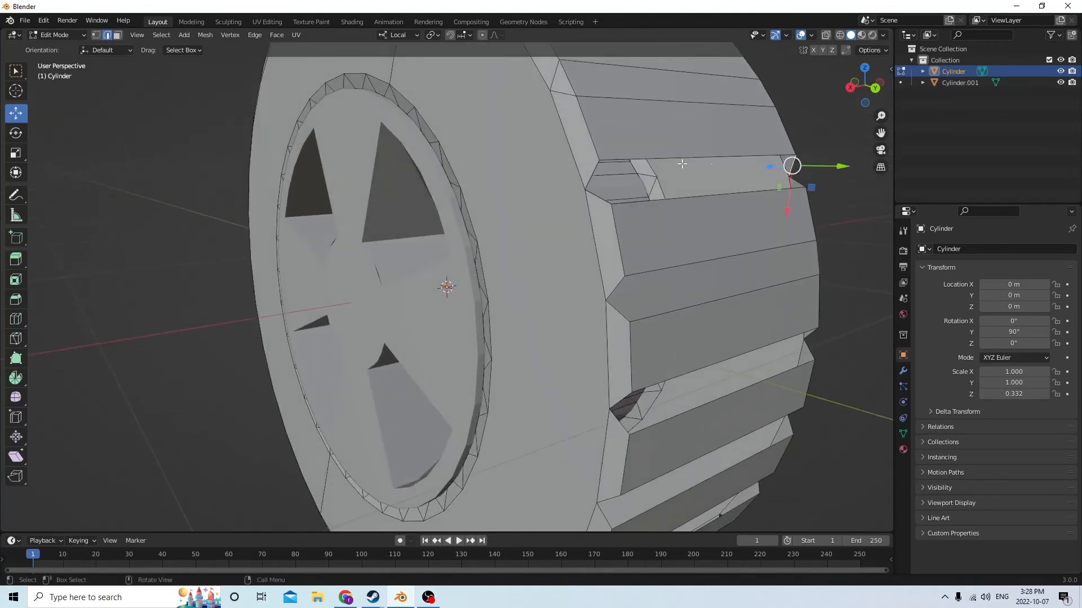
pyautogui.keyDown('ctrl'); pyautogui.click(596, 178); pyautogui.keyUp('ctrl')
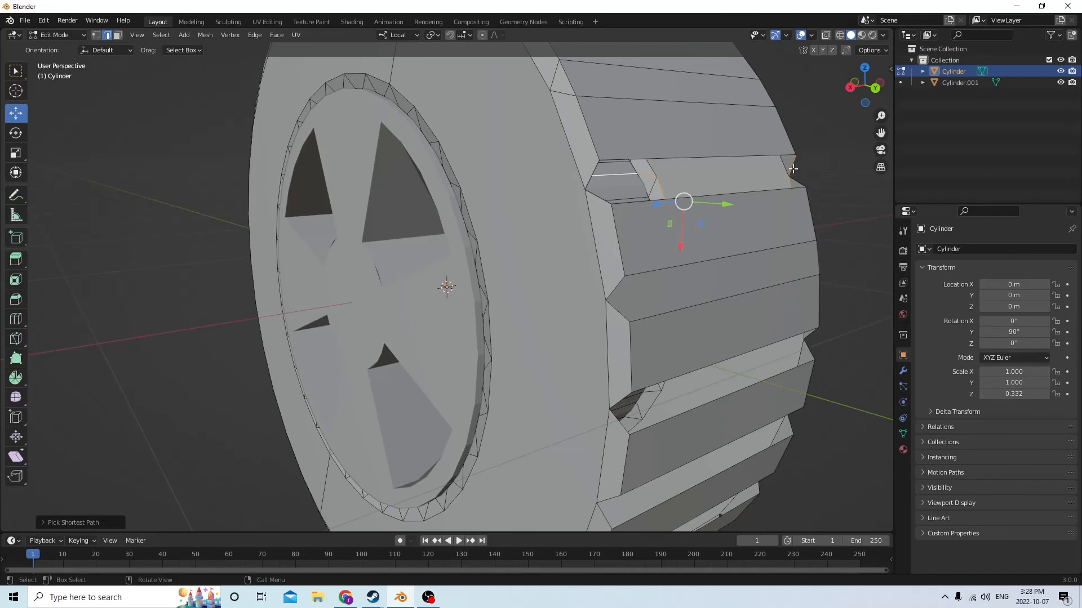
pyautogui.click(799, 167)
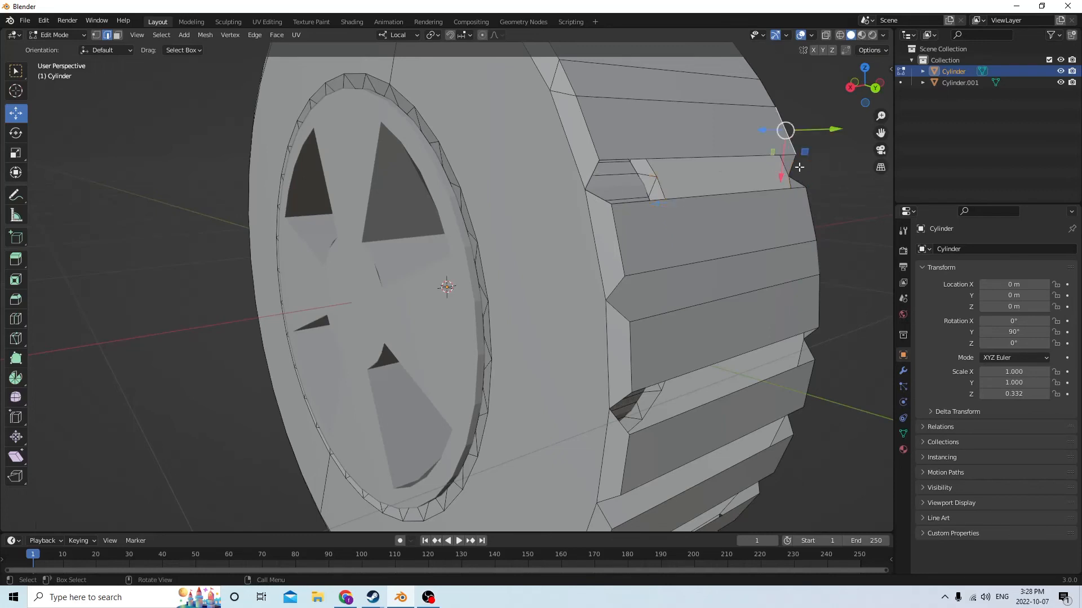
pyautogui.click(793, 166)
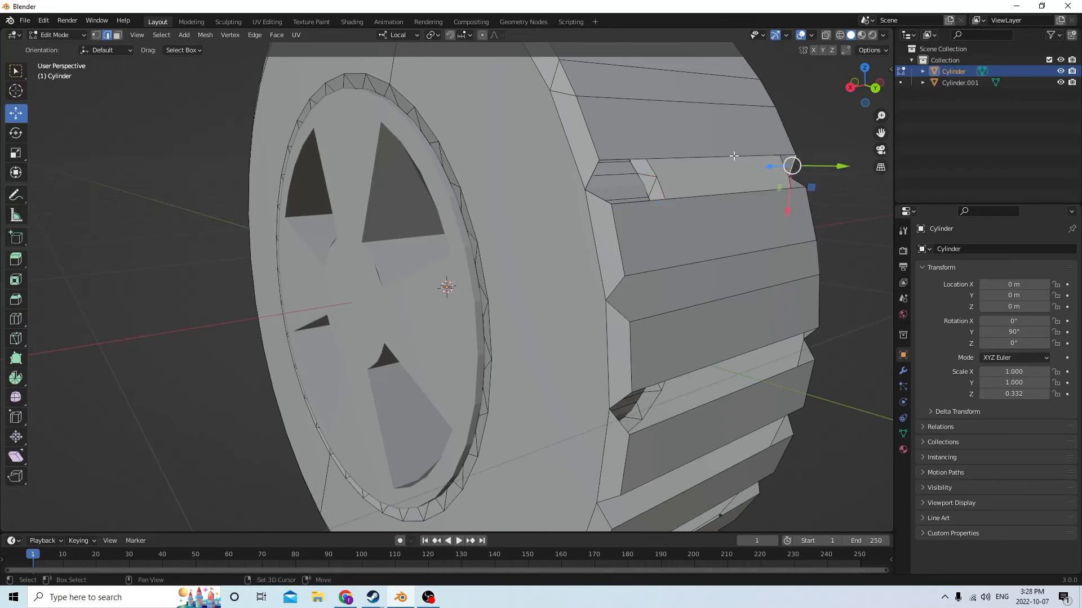
pyautogui.keyDown('shift'); pyautogui.click(663, 158); pyautogui.keyUp('shift')
pyautogui.keyDown('shift'); pyautogui.click(595, 173); pyautogui.keyUp('shift')
pyautogui.keyDown('shift'); pyautogui.click(600, 198); pyautogui.keyUp('shift')
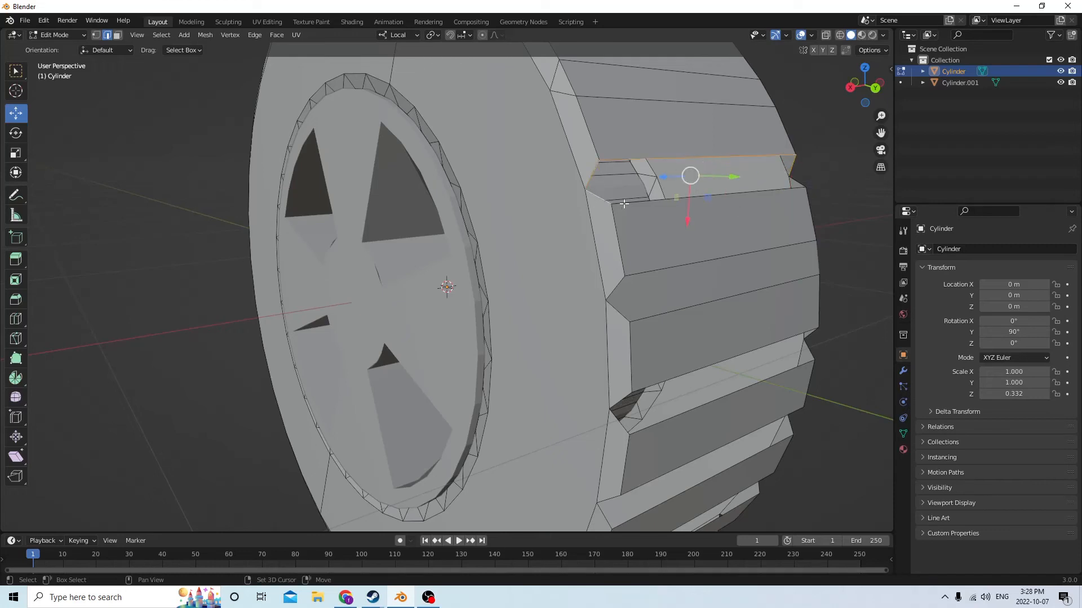
pyautogui.keyDown('shift'); pyautogui.click(688, 202); pyautogui.keyUp('shift')
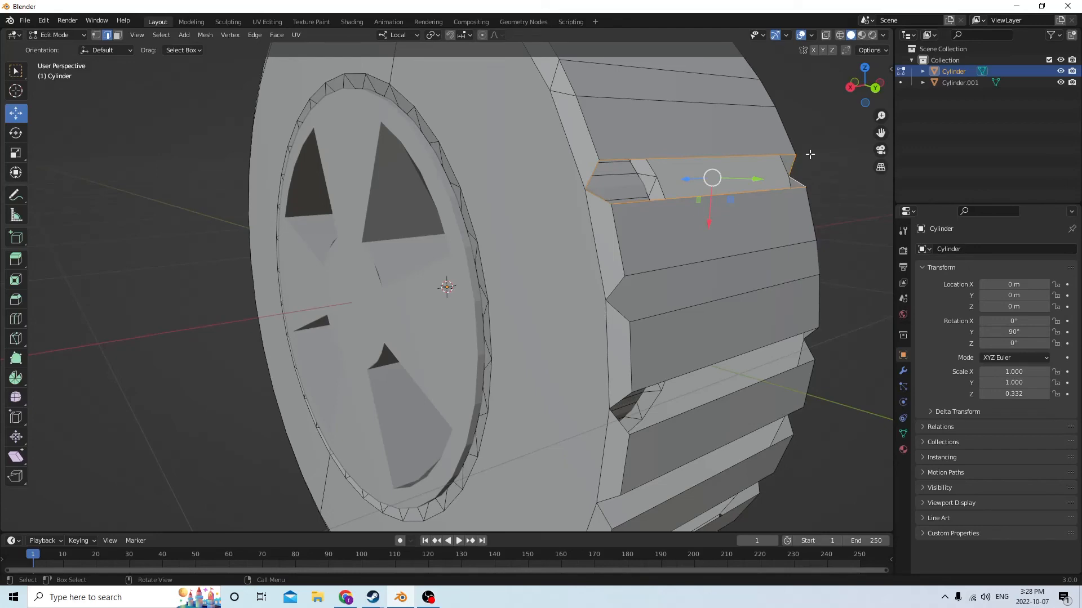
pyautogui.press('f')
# Select the long and end edges around the third groove, just below the two filled ones, and fill it with a face
pyautogui.moveTo(809, 154); pyautogui.dragTo(759, 161, button='middle')
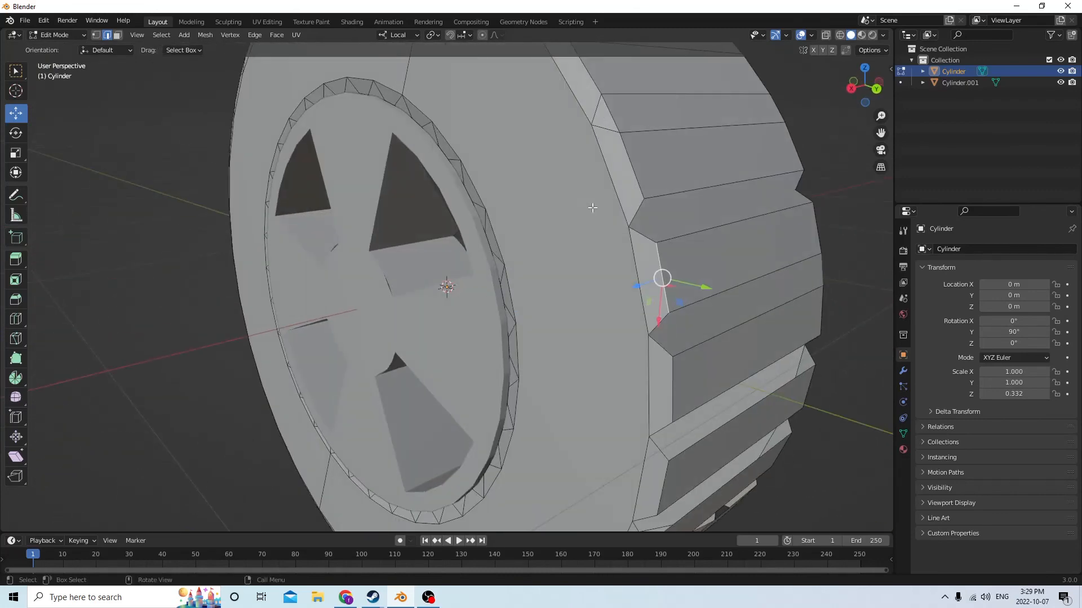
pyautogui.moveTo(593, 207); pyautogui.dragTo(802, 302, button='middle')
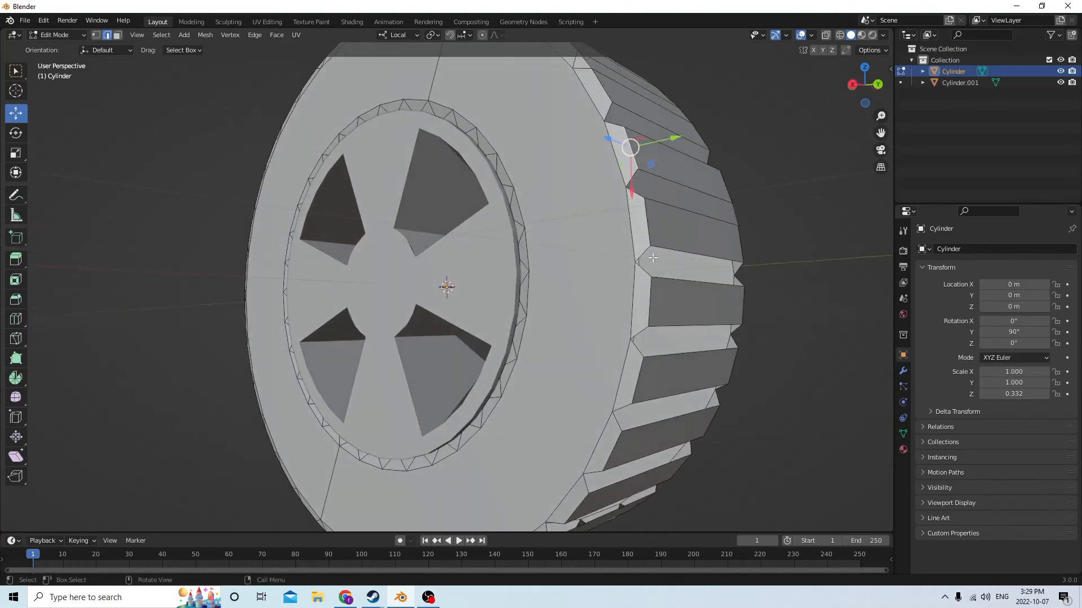
pyautogui.moveTo(653, 258); pyautogui.dragTo(597, 241, button='middle')
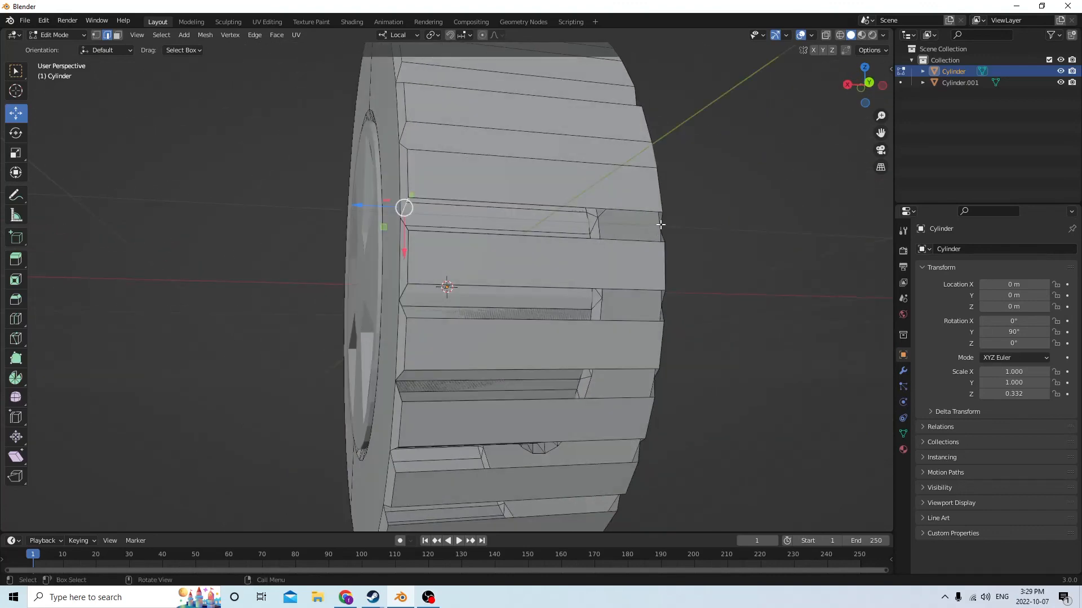
pyautogui.moveTo(661, 224); pyautogui.dragTo(676, 234, button='middle')
pyautogui.scroll(3, 671, 249)
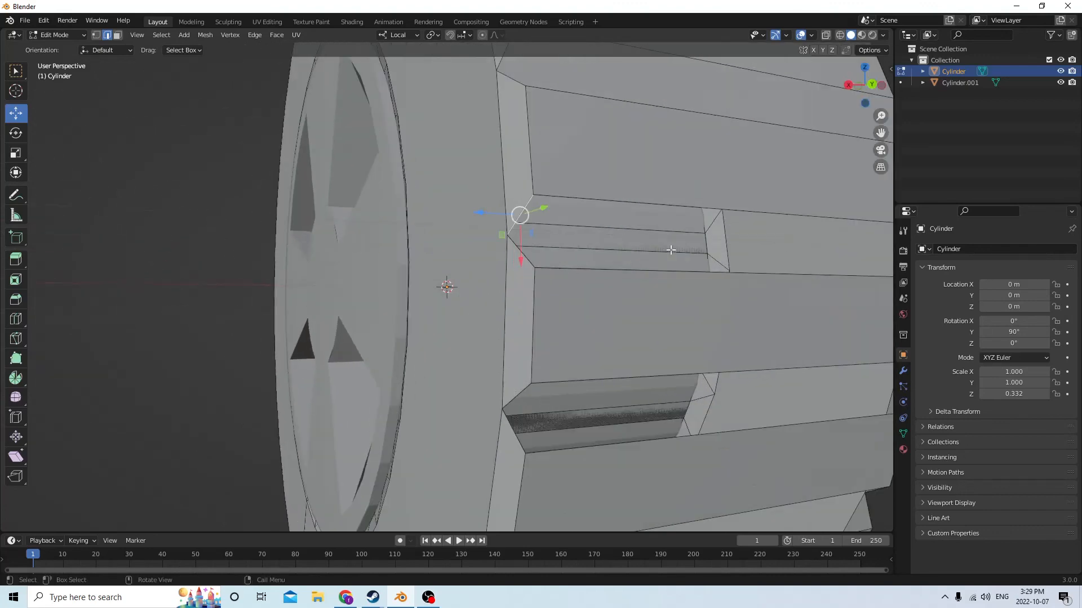
pyautogui.click(699, 208)
pyautogui.scroll(-4, 696, 208)
pyautogui.keyDown('shift'); pyautogui.click(731, 241); pyautogui.keyUp('shift')
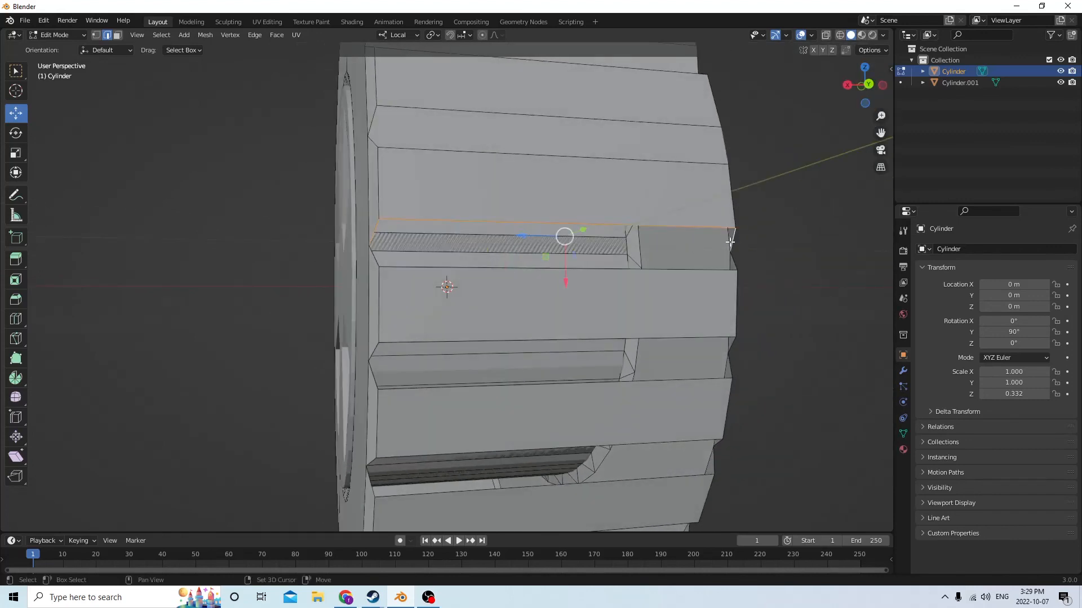
pyautogui.keyDown('shift'); pyautogui.click(707, 269); pyautogui.keyUp('shift')
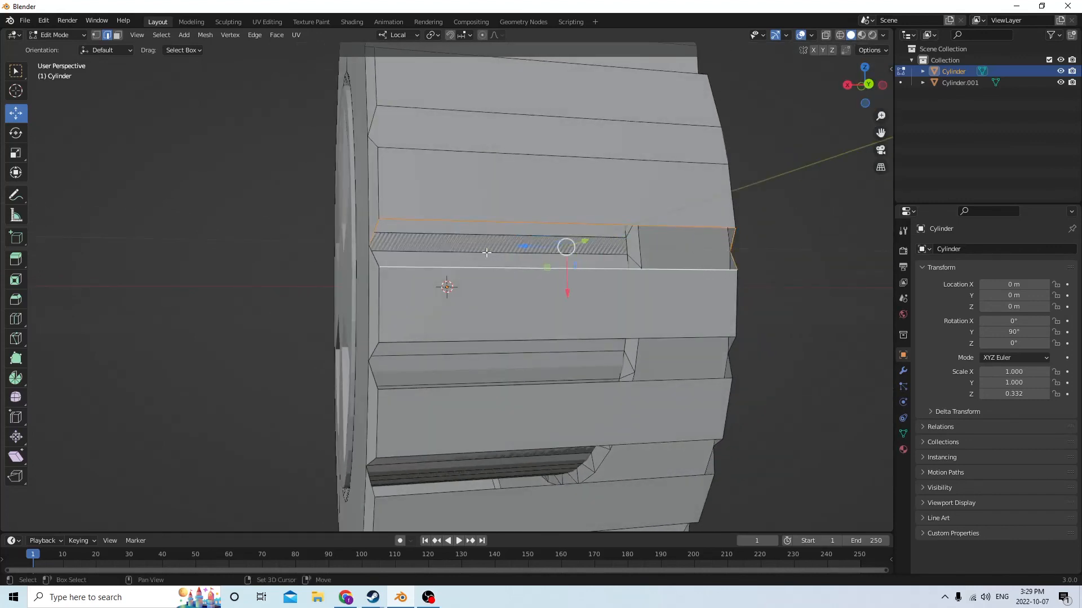
pyautogui.keyDown('shift'); pyautogui.click(374, 256); pyautogui.keyUp('shift')
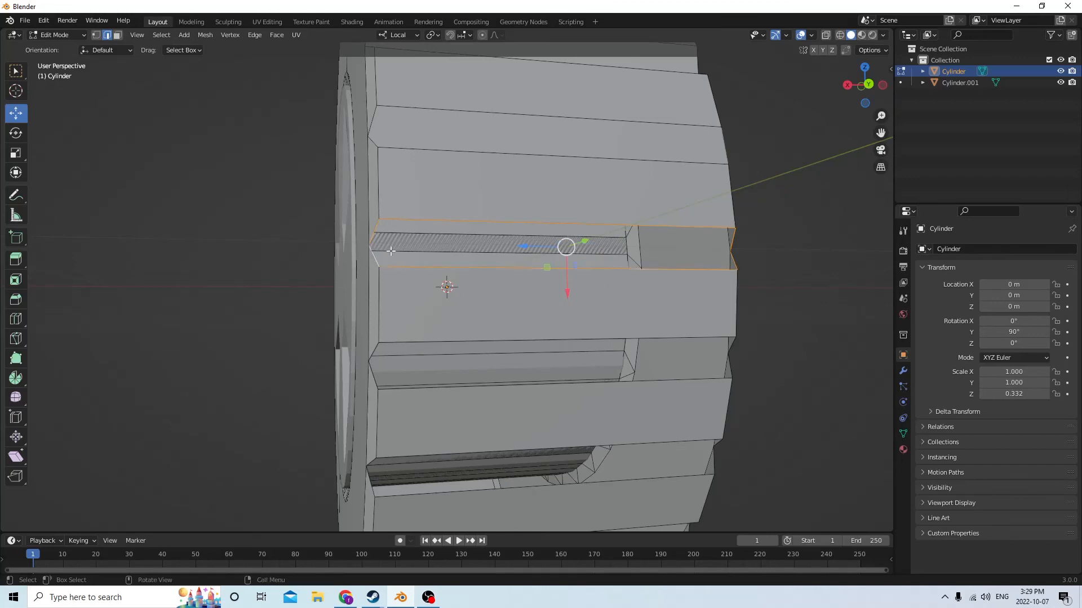
pyautogui.moveTo(477, 211); pyautogui.dragTo(536, 211, button='middle')
pyautogui.moveTo(551, 219)
pyautogui.mouseDown(button='middle')
pyautogui.moveTo(591, 223)
pyautogui.moveTo(555, 223)
pyautogui.mouseUp(button='middle')
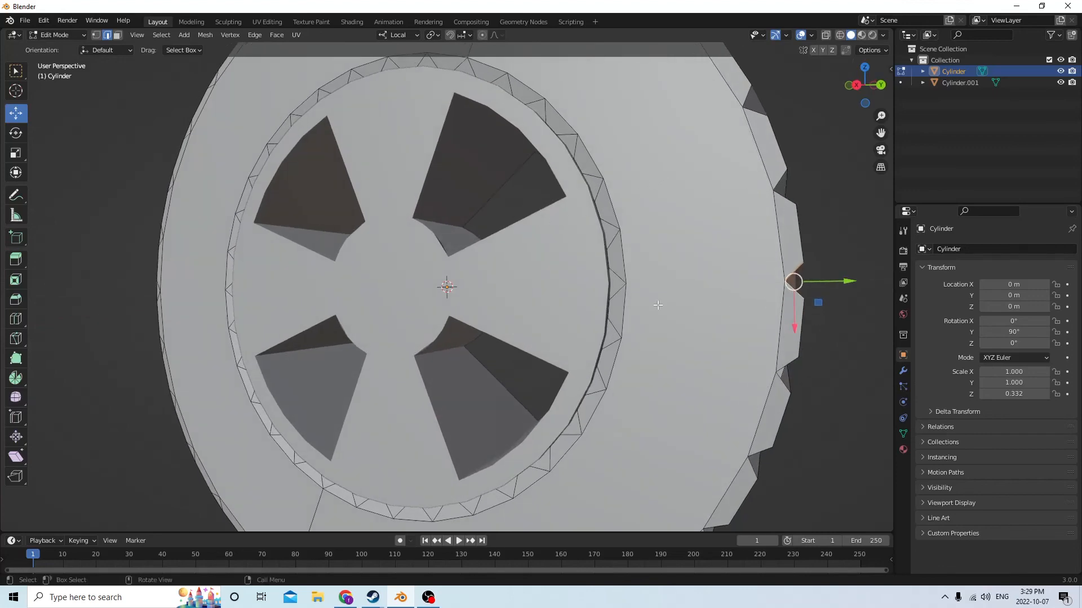
# Inspect the tire's tread, the rim and both sides of the wheel from several angles
pyautogui.moveTo(869, 435); pyautogui.dragTo(583, 385, button='middle')
pyautogui.moveTo(593, 272); pyautogui.dragTo(710, 348, button='middle')
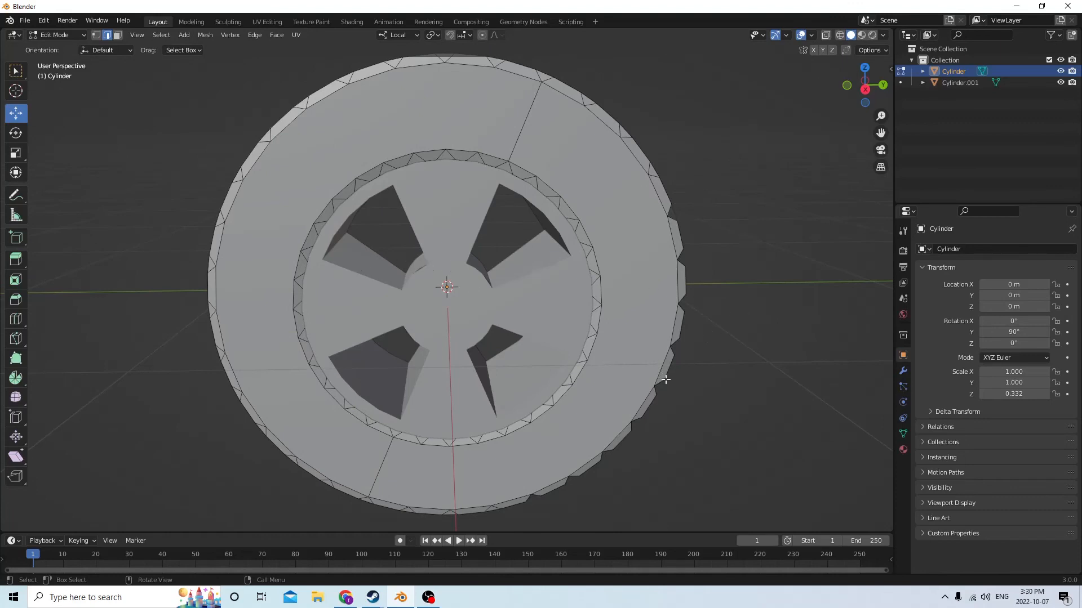
pyautogui.moveTo(721, 404); pyautogui.dragTo(649, 345, button='middle')
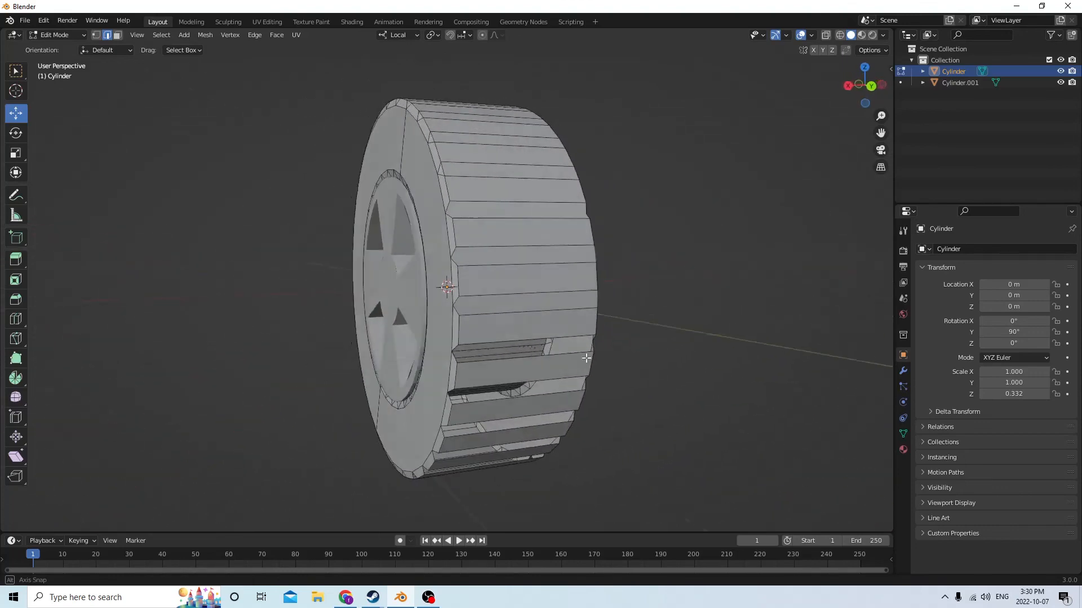
pyautogui.moveTo(586, 358)
pyautogui.mouseDown(button='middle')
pyautogui.moveTo(534, 365)
pyautogui.moveTo(492, 348)
pyautogui.moveTo(581, 343)
pyautogui.mouseUp(button='middle')
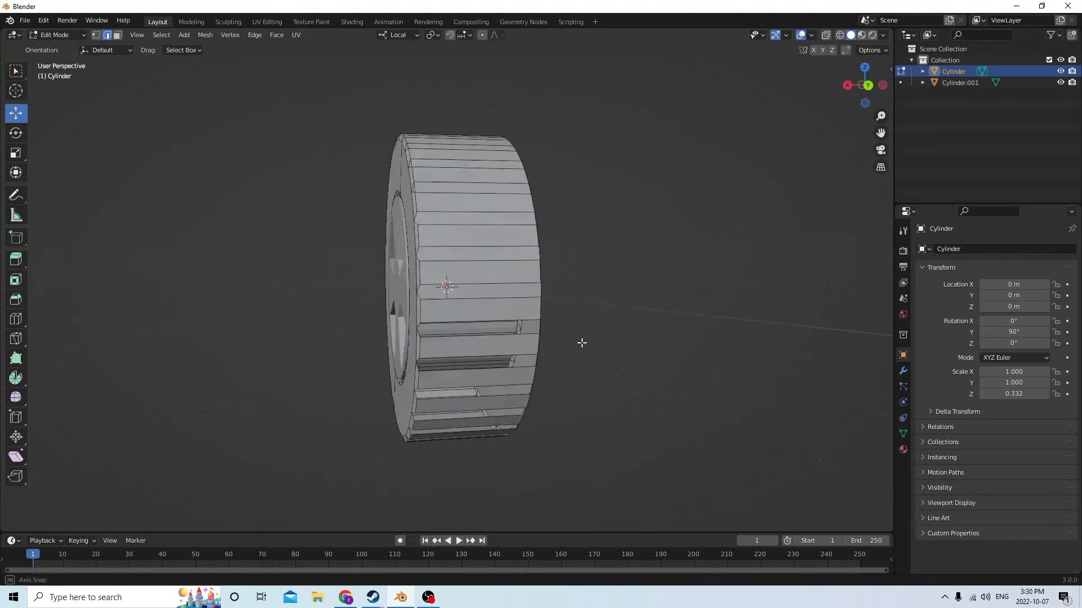
pyautogui.moveTo(651, 326); pyautogui.dragTo(478, 357, button='middle')
pyautogui.scroll(4, 479, 357)
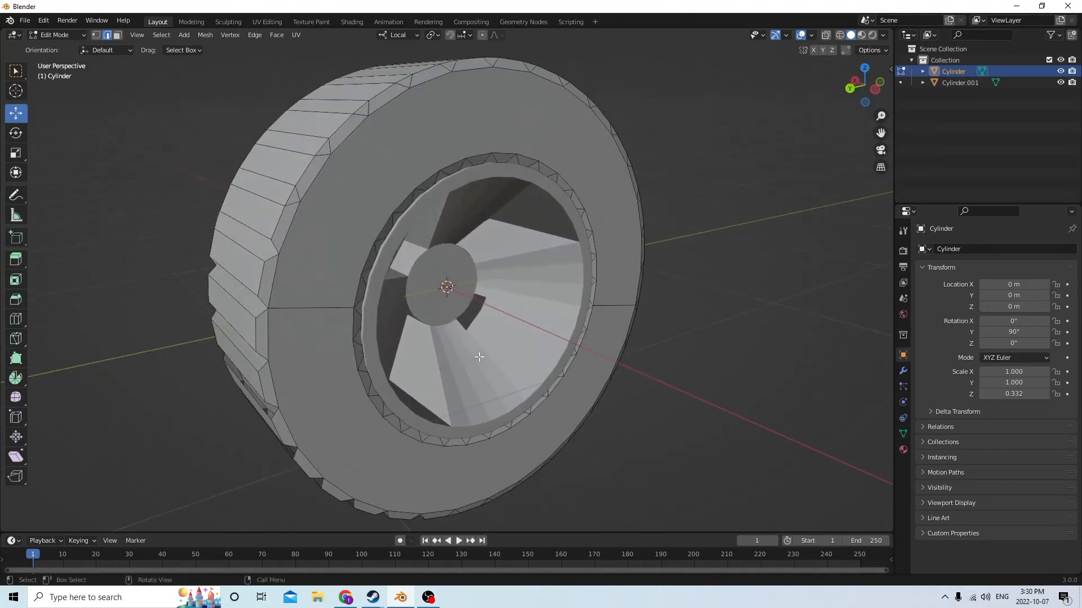
pyautogui.scroll(-4, 478, 357)
pyautogui.moveTo(398, 357); pyautogui.dragTo(579, 338, button='middle')
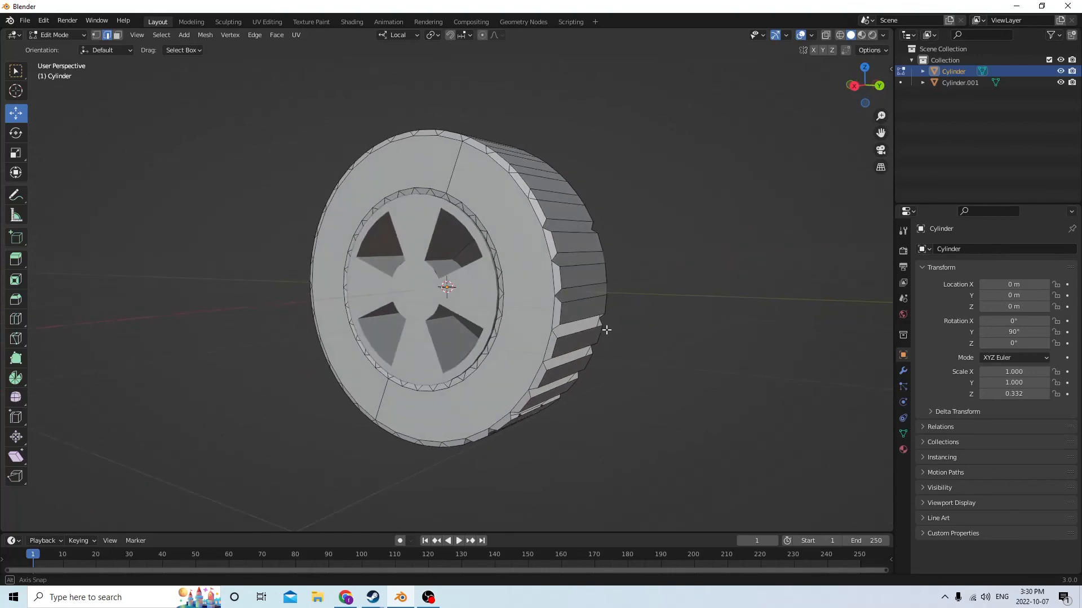
pyautogui.moveTo(636, 319); pyautogui.dragTo(649, 315, button='middle')
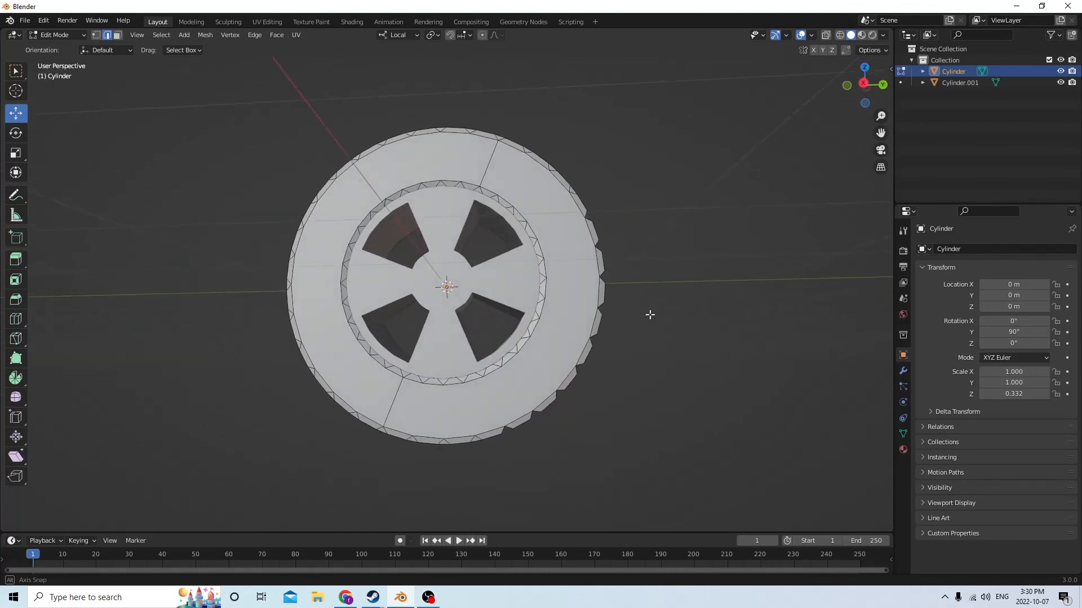
pyautogui.moveTo(591, 333); pyautogui.dragTo(657, 334, button='middle')
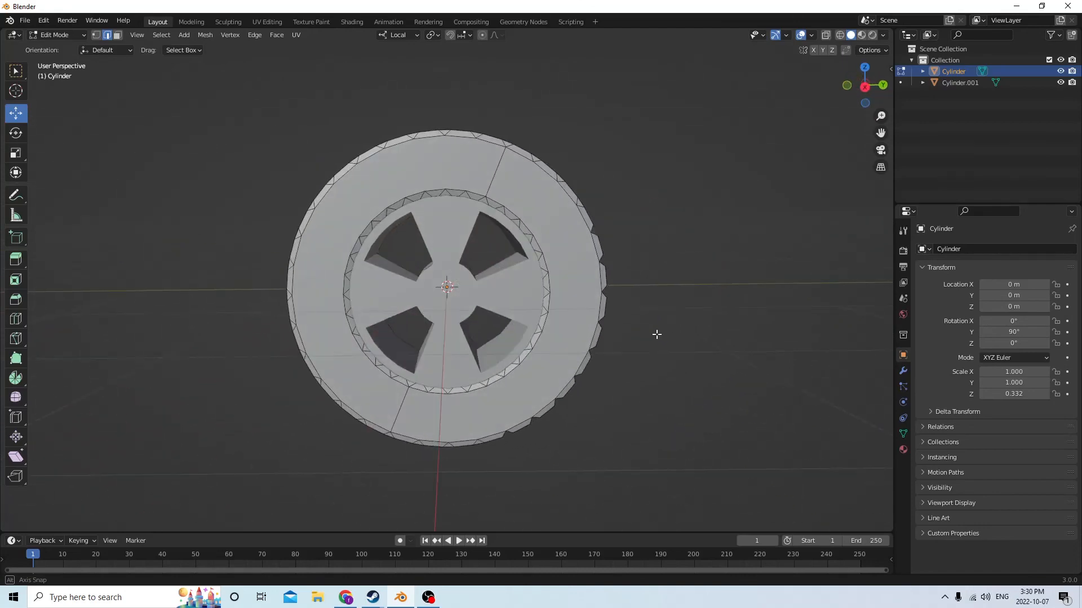
pyautogui.moveTo(448, 346)
pyautogui.mouseDown(button='middle')
pyautogui.moveTo(661, 358)
pyautogui.moveTo(721, 345)
pyautogui.moveTo(671, 362)
pyautogui.moveTo(539, 372)
pyautogui.moveTo(413, 342)
pyautogui.moveTo(459, 330)
pyautogui.moveTo(443, 344)
pyautogui.moveTo(496, 341)
pyautogui.moveTo(455, 346)
pyautogui.mouseUp(button='middle')
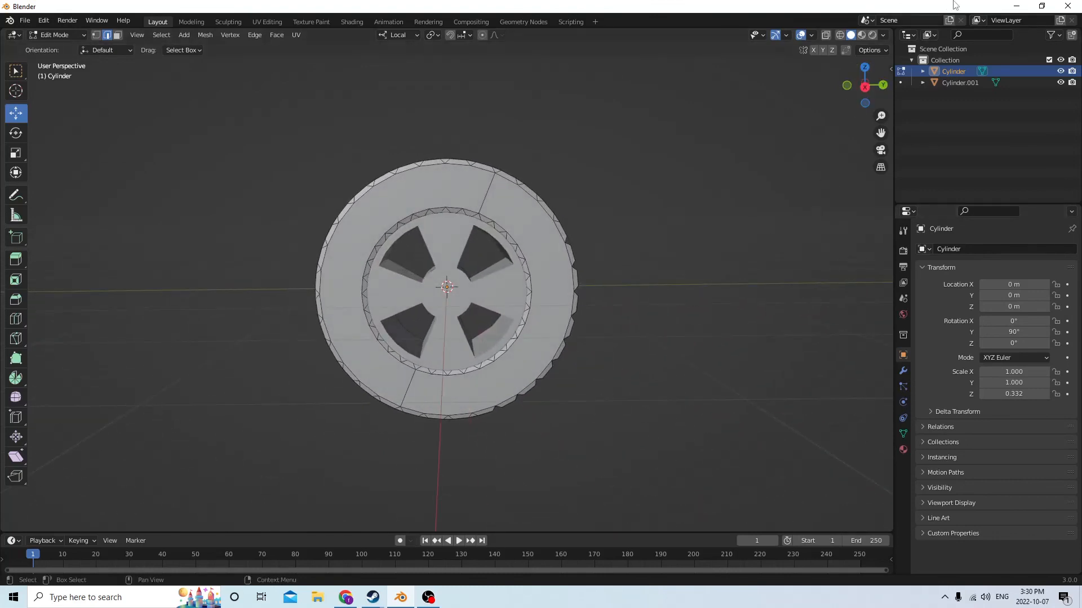